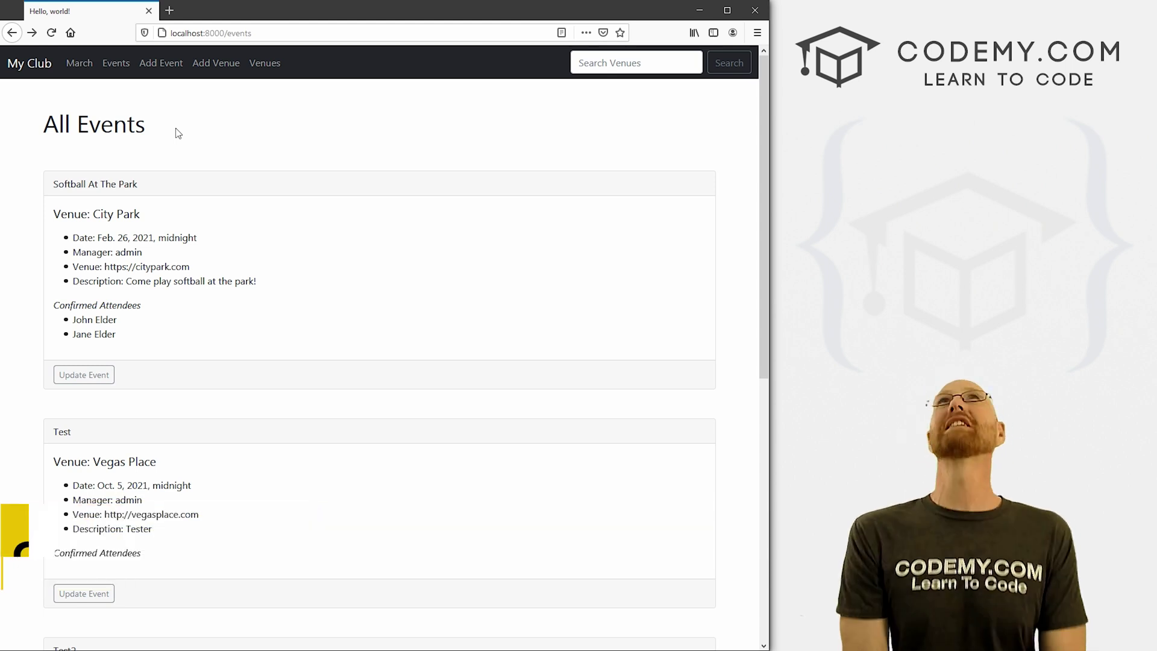
- Open the prefilled Softball At The Park edit form, then switch to Sublime Text
left_click_drag(58, 126, 176, 133)
left_click(177, 134)
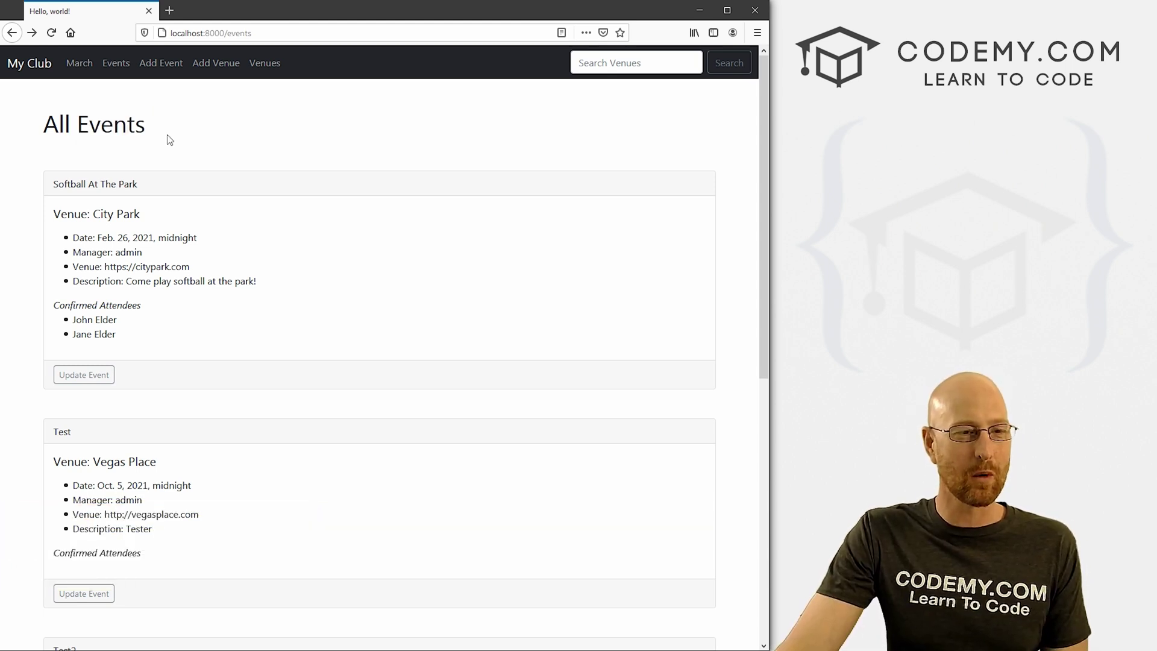
scroll(99, 181, "down", 5)
scroll(100, 182, "down", 3)
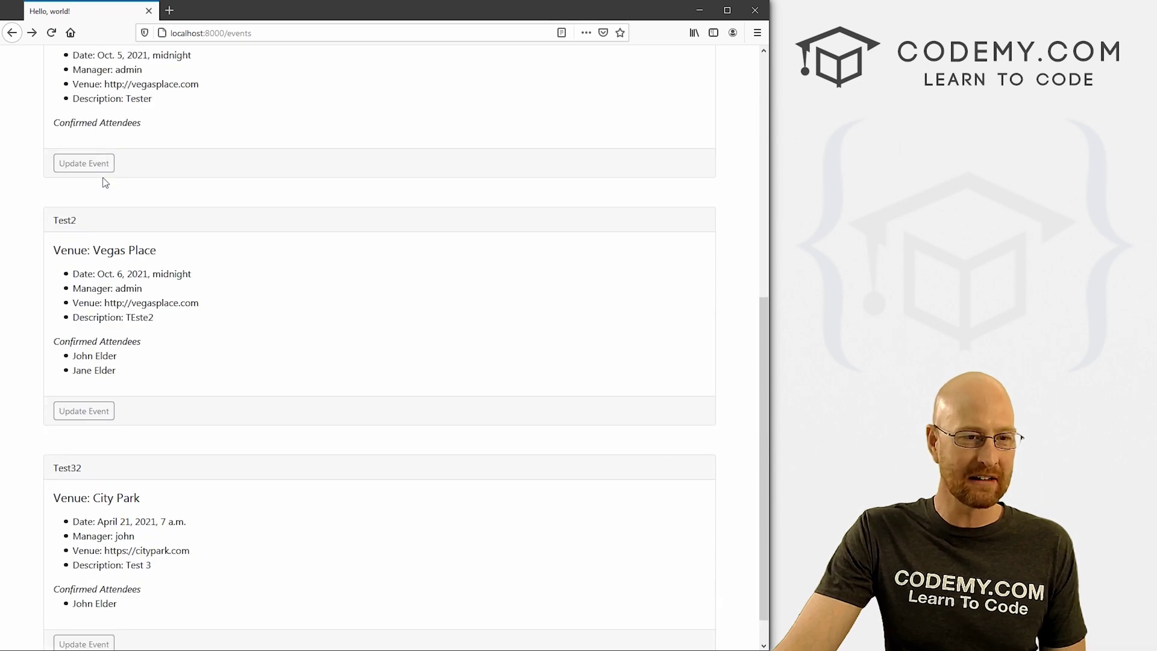
scroll(104, 181, "up", 3)
scroll(109, 181, "up", 5)
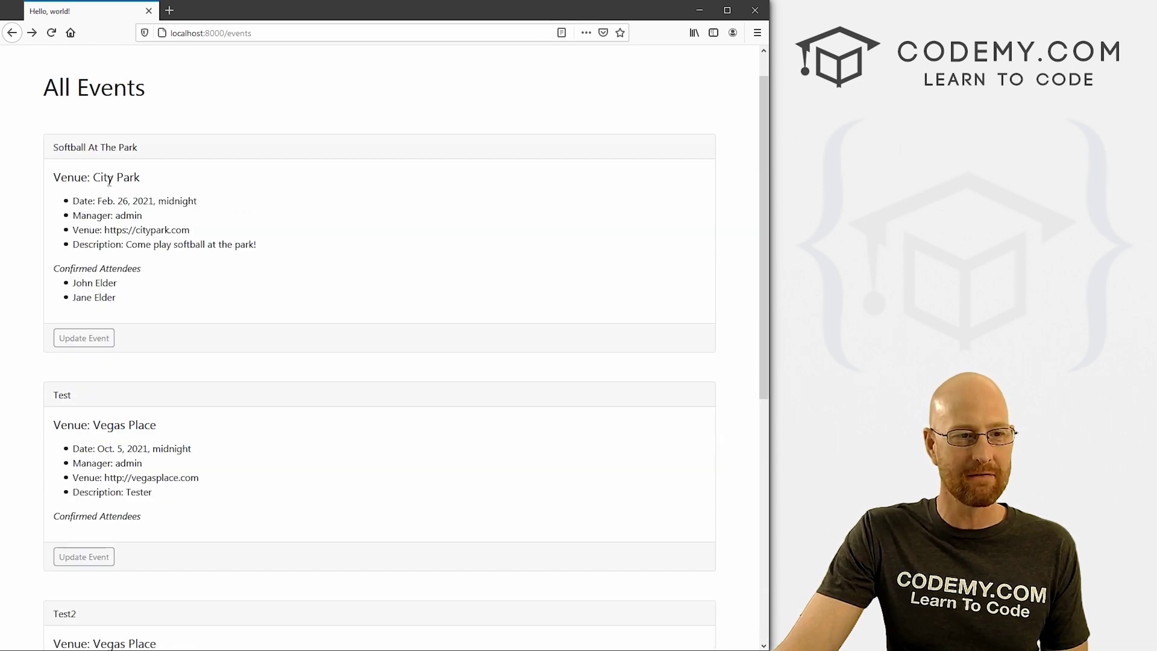
left_click(84, 339)
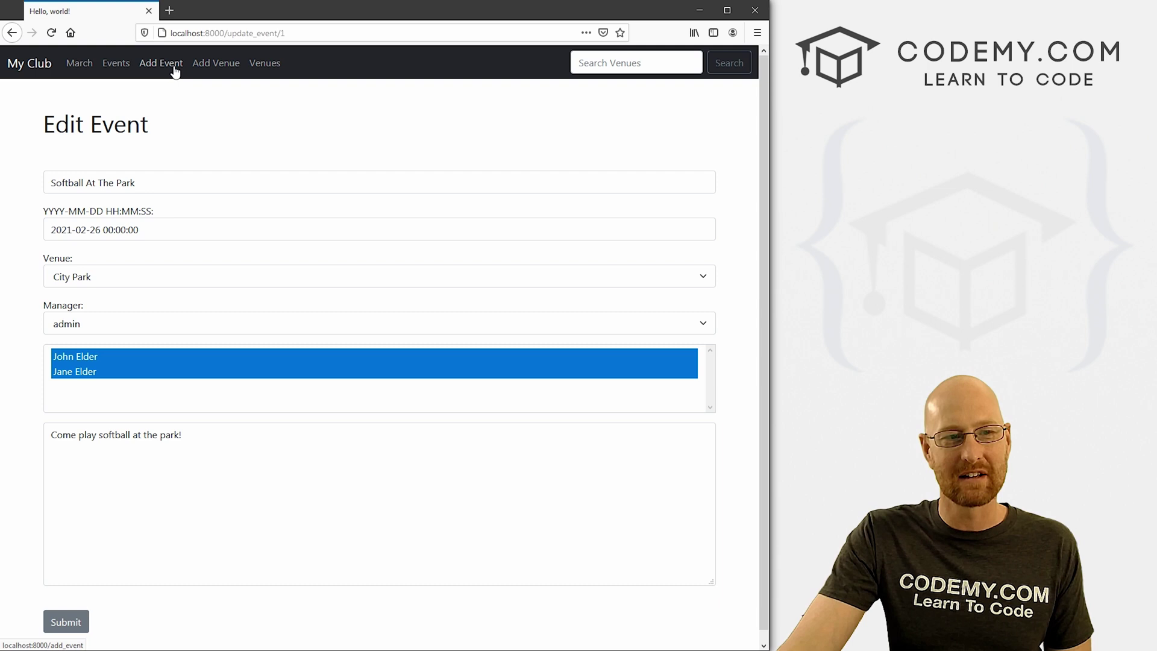
key("alt+Tab")
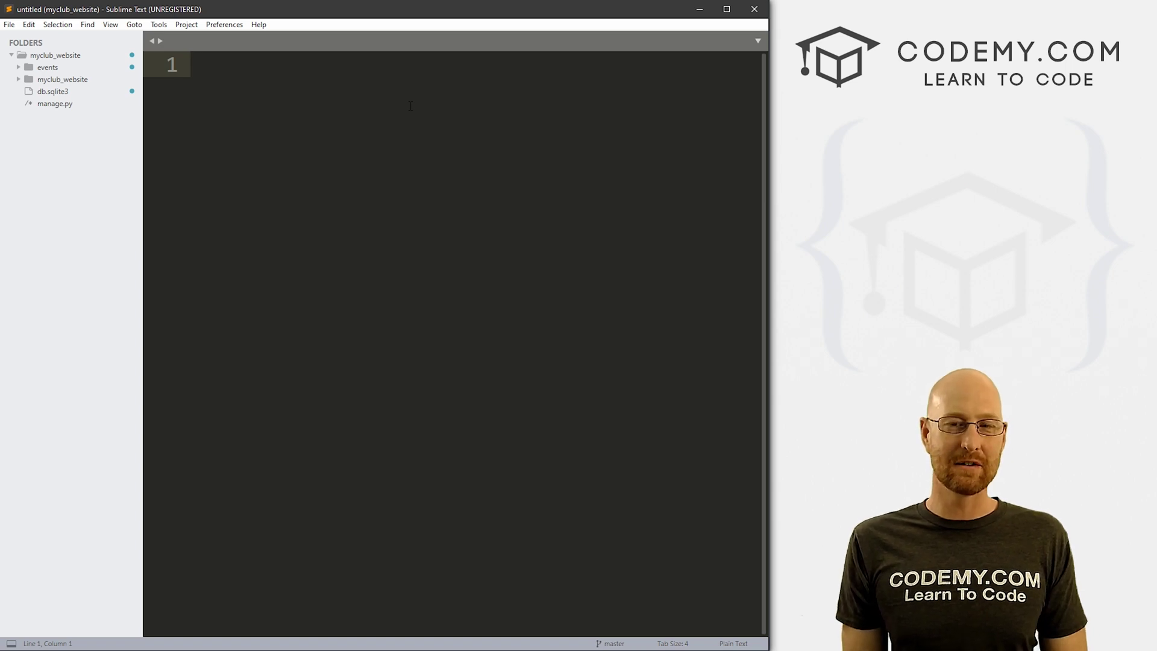
- Create a new file in the events > templates > events folder
left_click(47, 67)
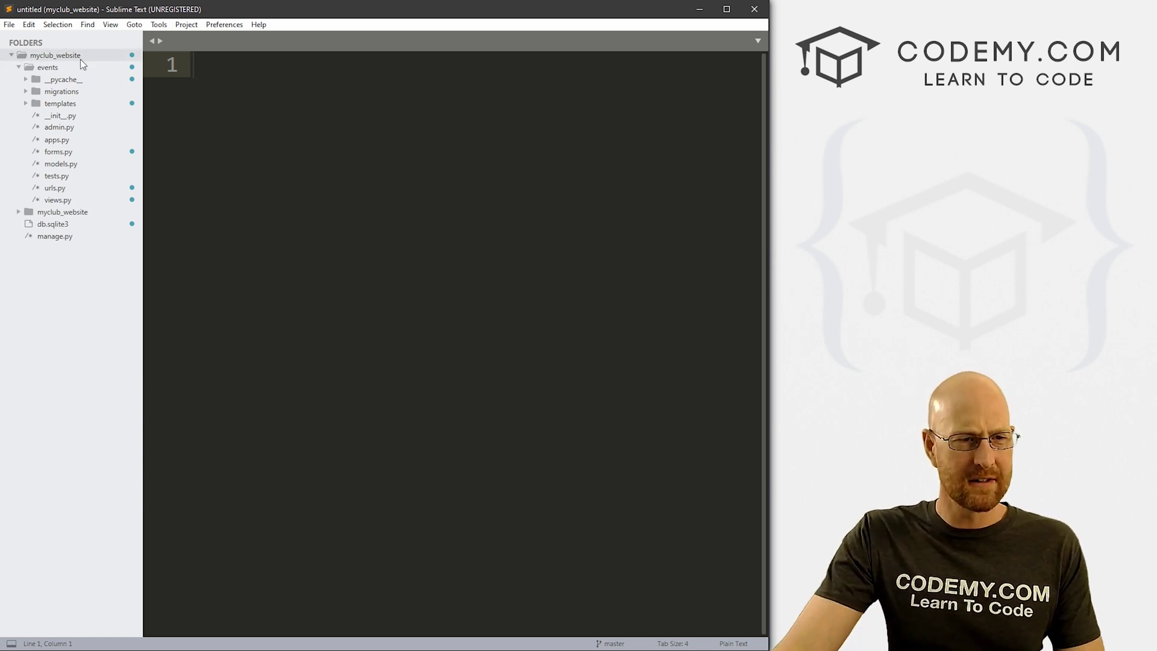
left_click(60, 104)
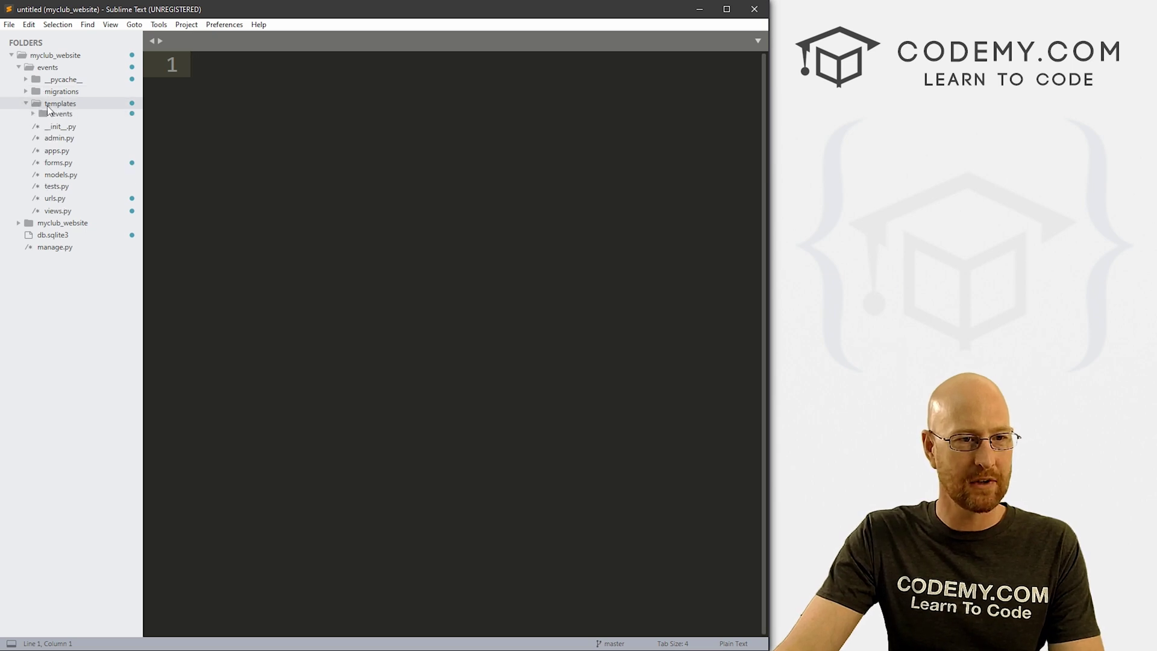
right_click(61, 118)
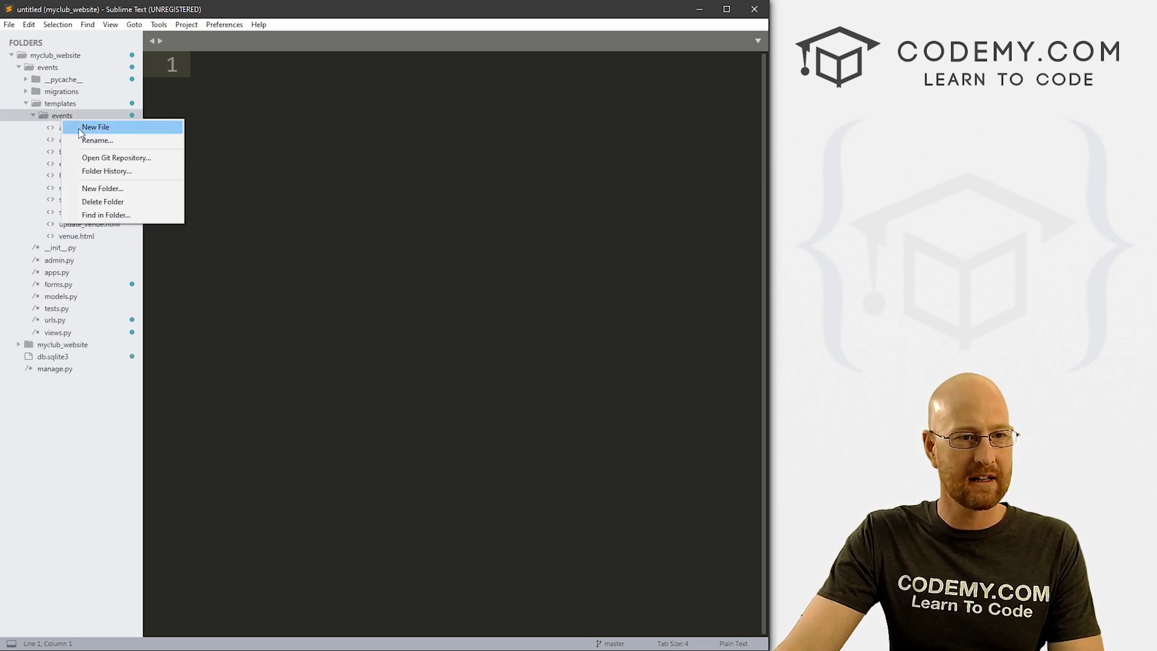
left_click(79, 129)
- Save the new file as update_event.html
left_click(9, 25)
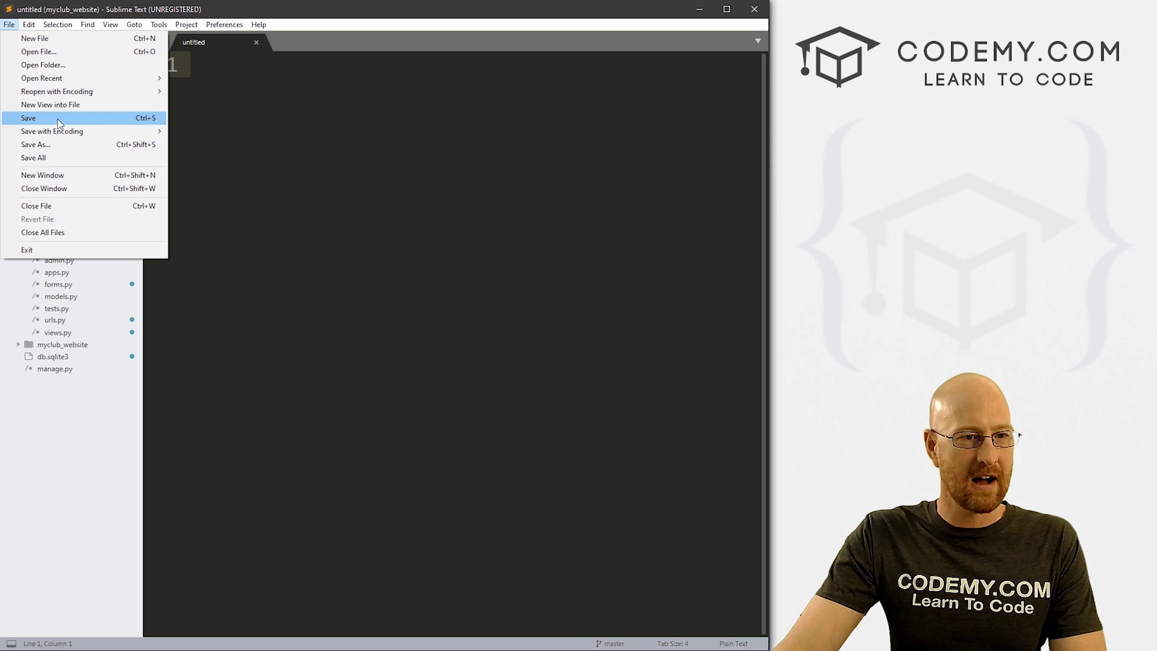
left_click(64, 147)
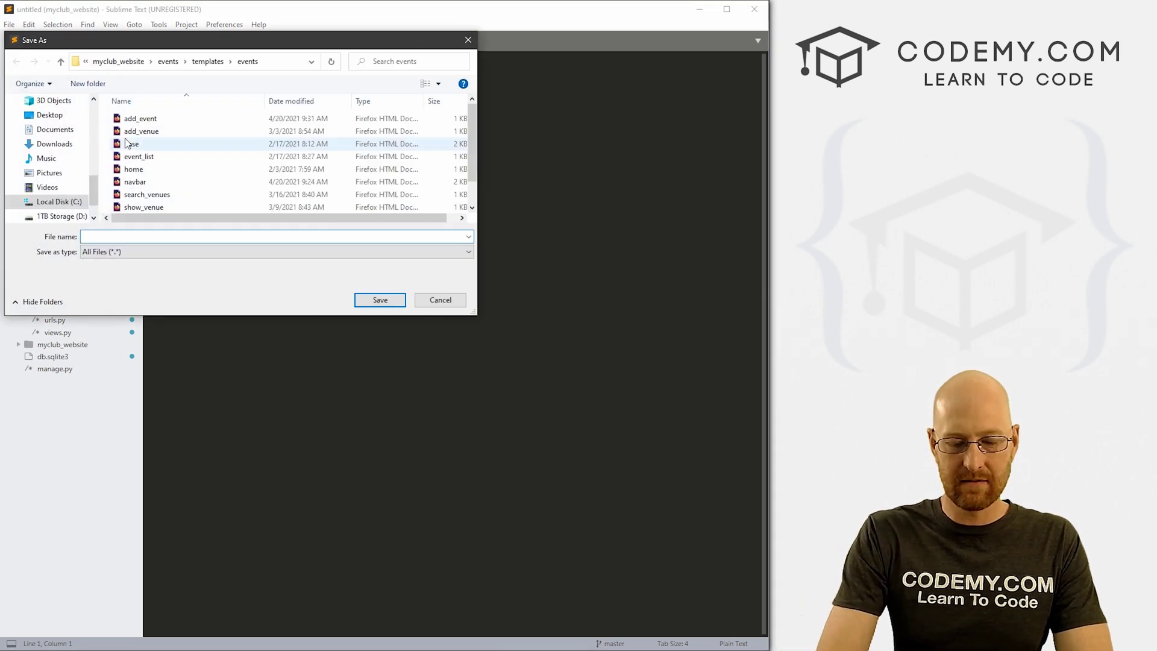
type("update_event.html")
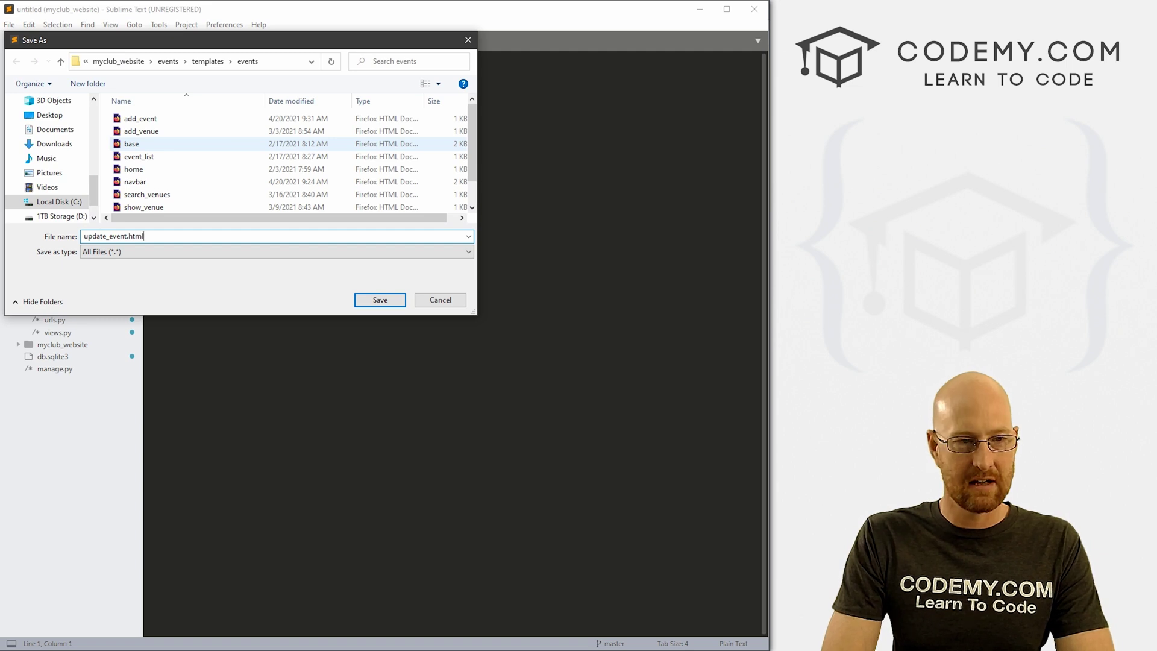
key("Return")
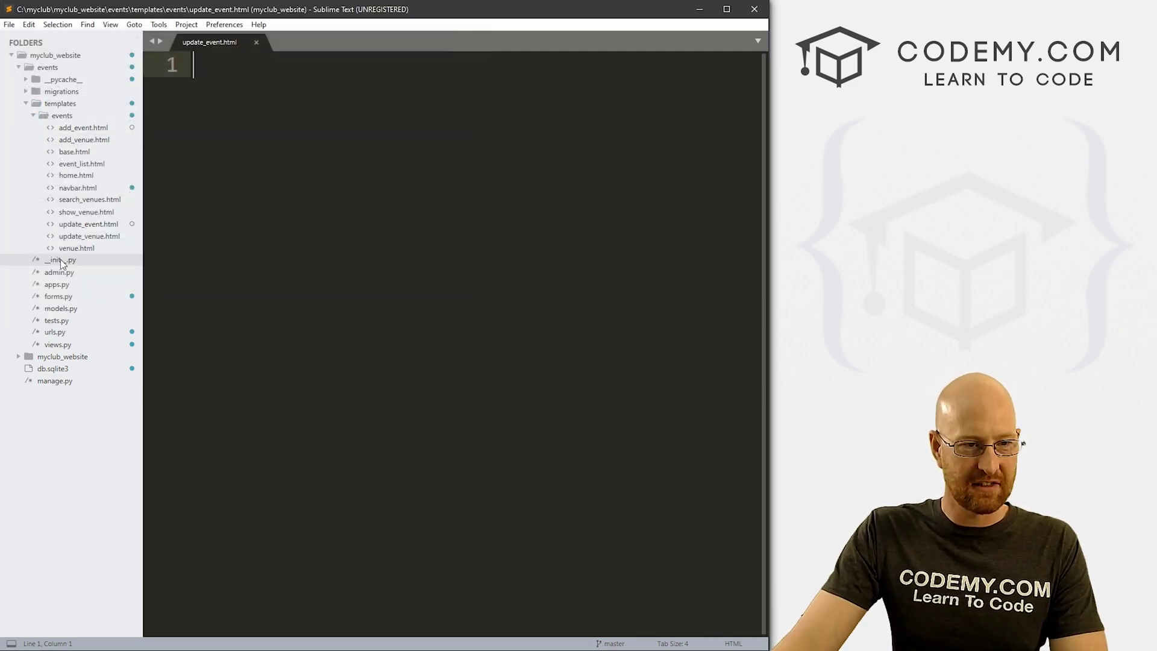
- Copy the update_venue.html code into update_event.html
left_click(89, 236)
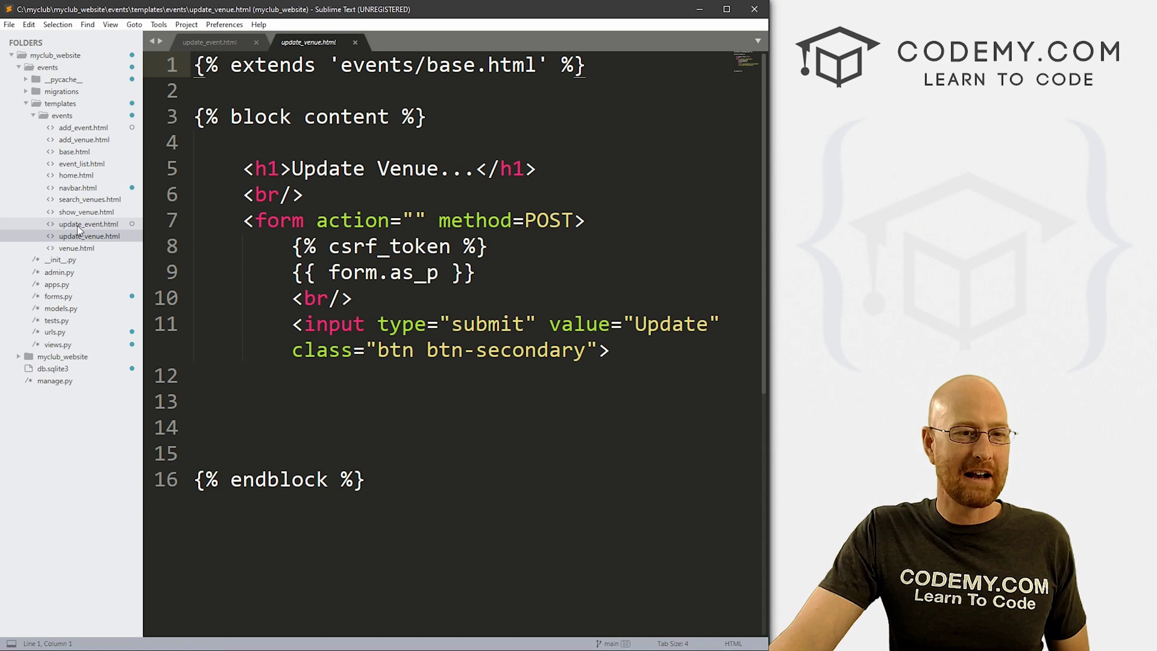
left_click(79, 225)
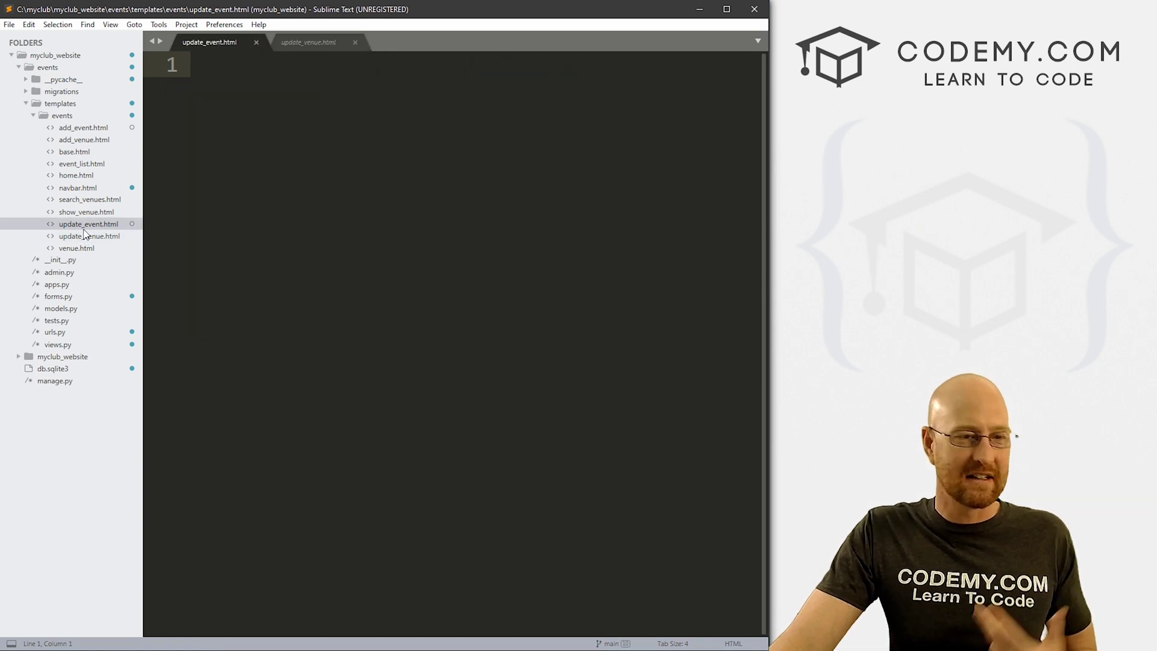
left_click(85, 236)
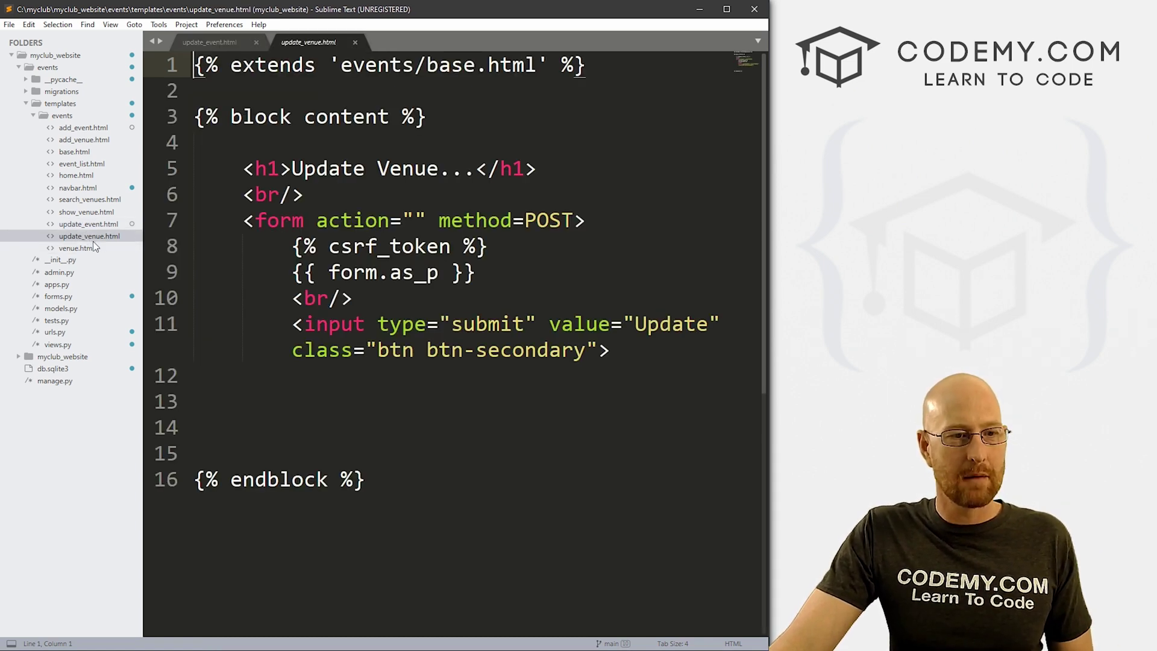
left_click_drag(407, 488, 192, 64)
key("ctrl+c")
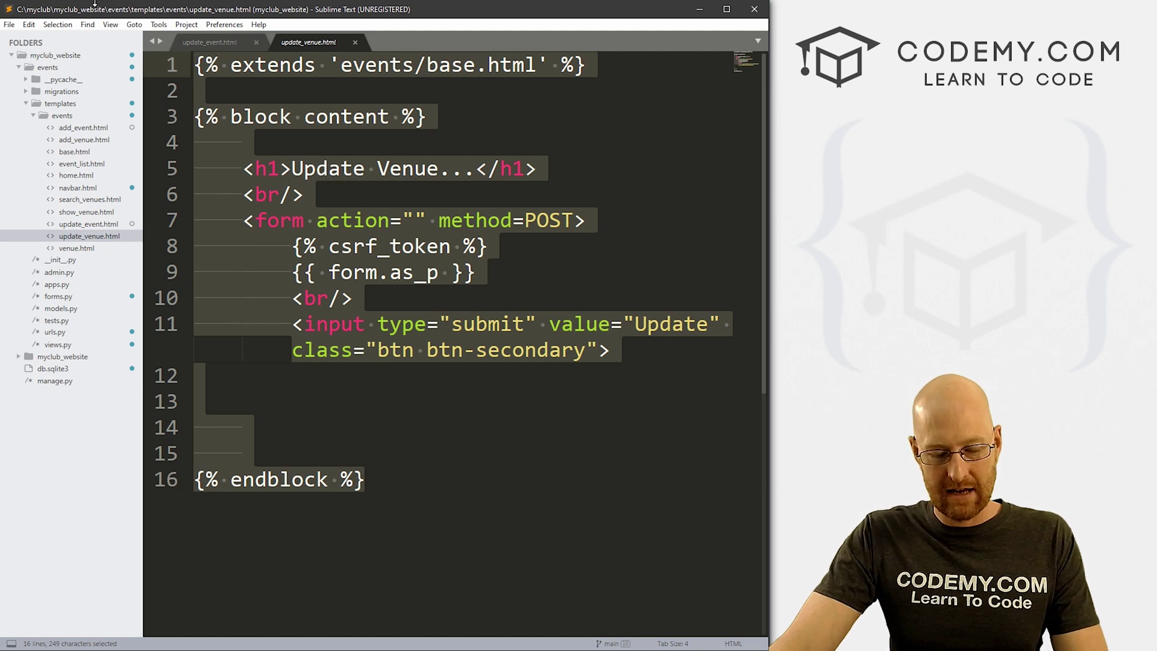
left_click(354, 43)
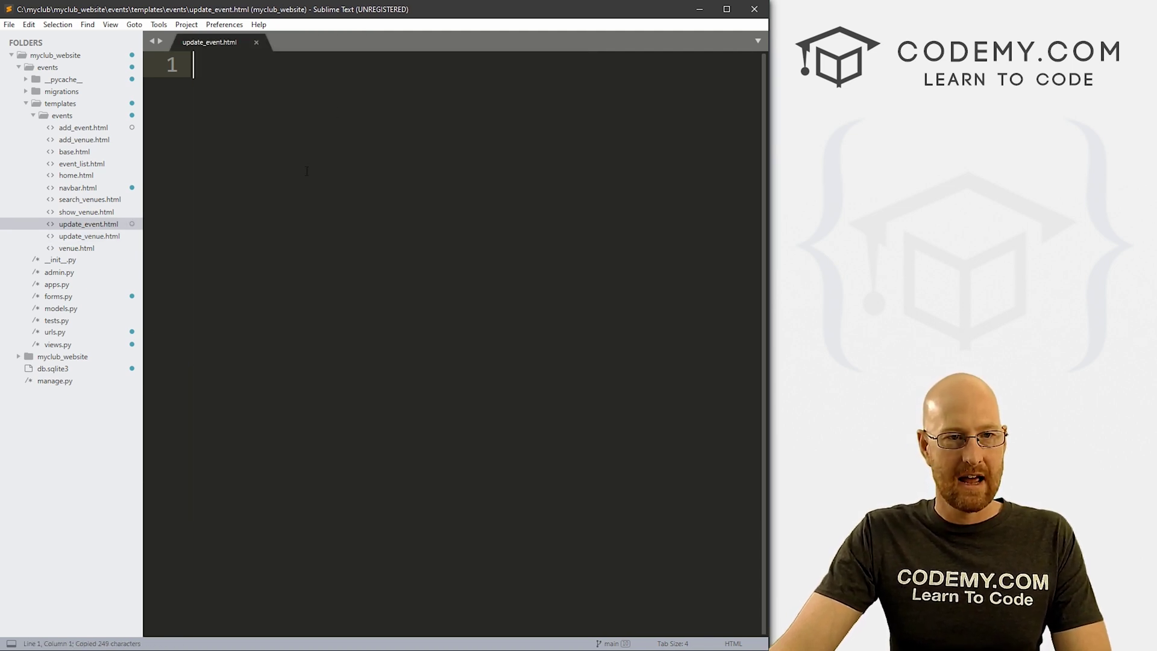
key("ctrl+v")
- Change the heading from Venue to Event, then save and close update_event.html
left_click(316, 168)
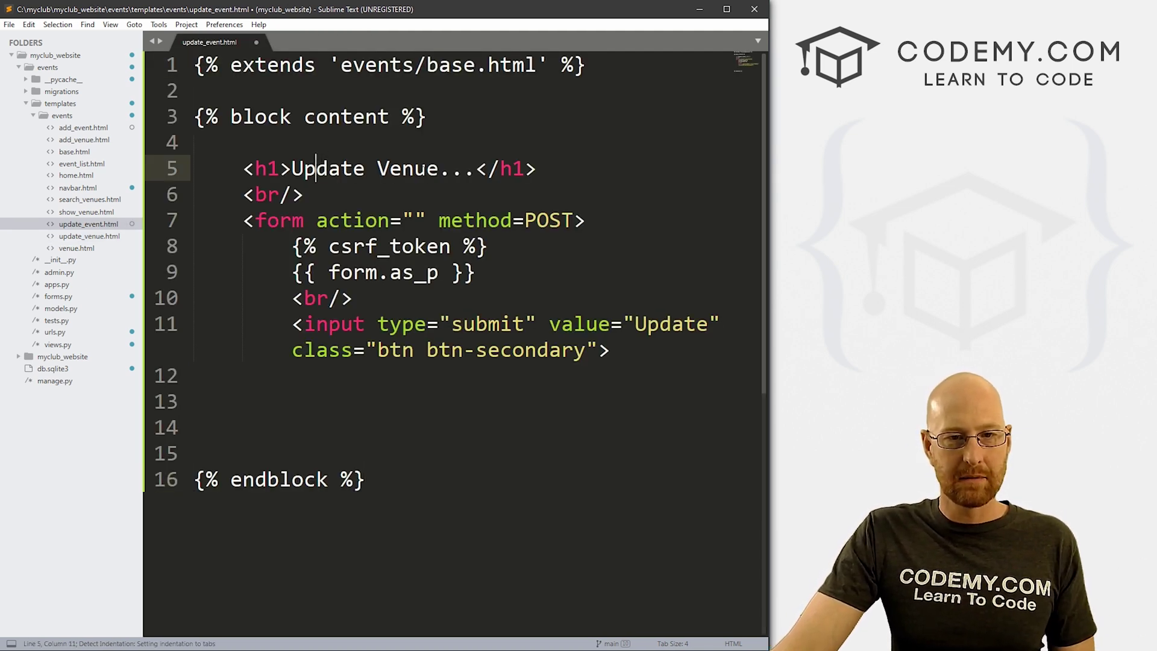
double_click(406, 169)
type("Even")
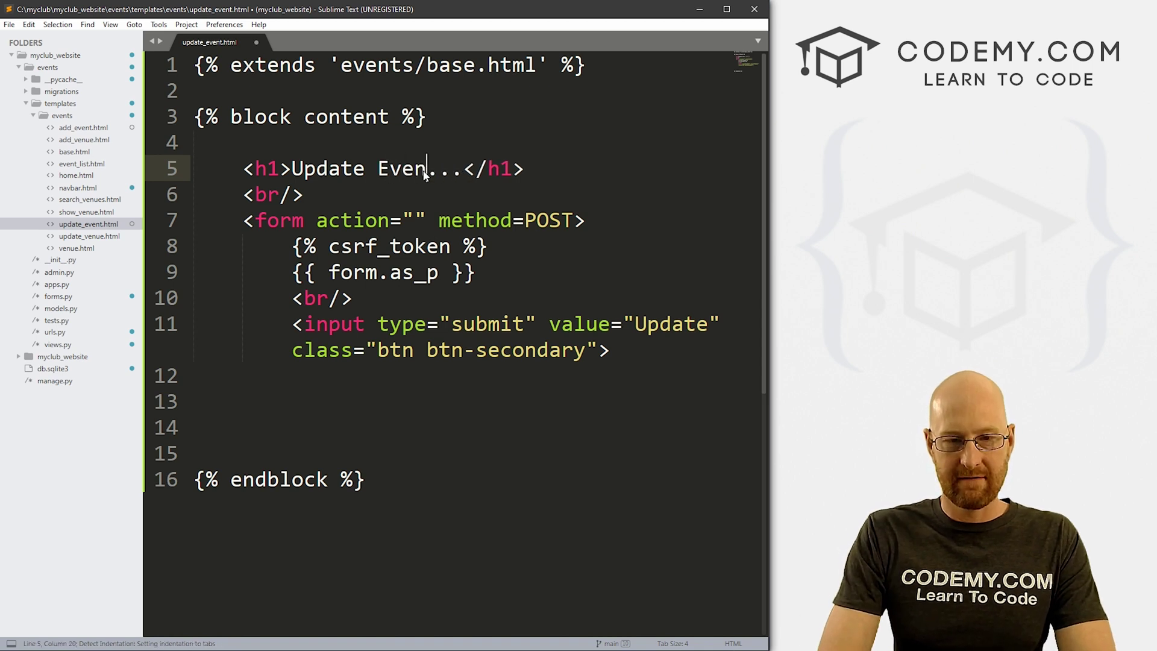
type("t")
left_click_drag(624, 375, 306, 194)
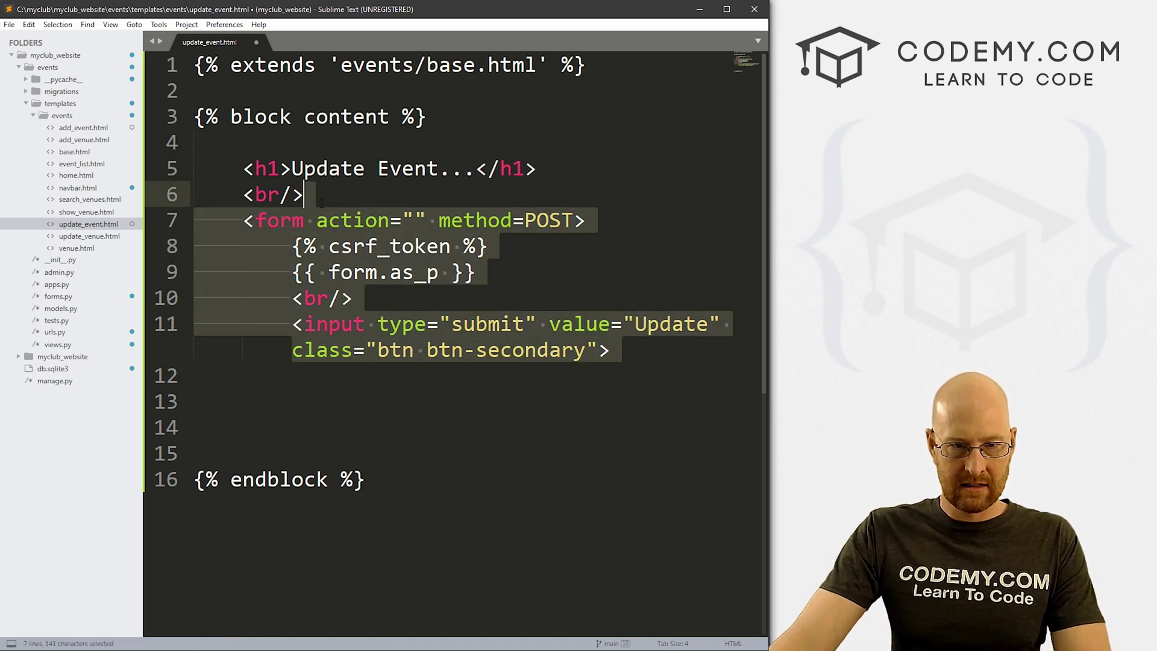
left_click(392, 391)
key("ctrl+s")
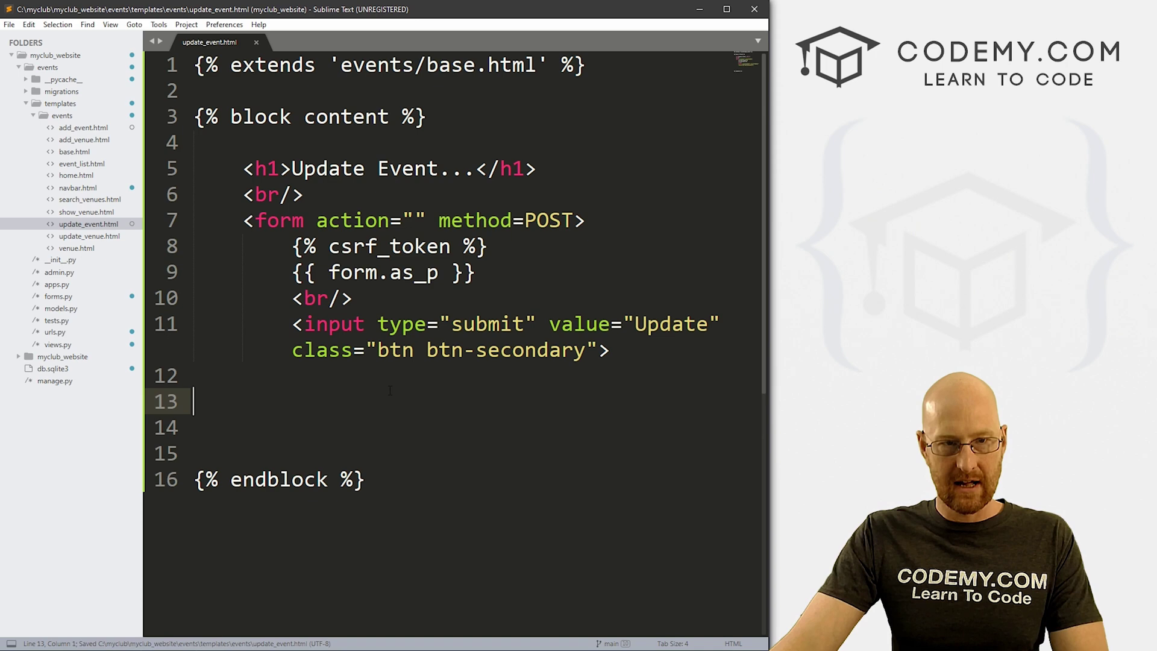
left_click(256, 44)
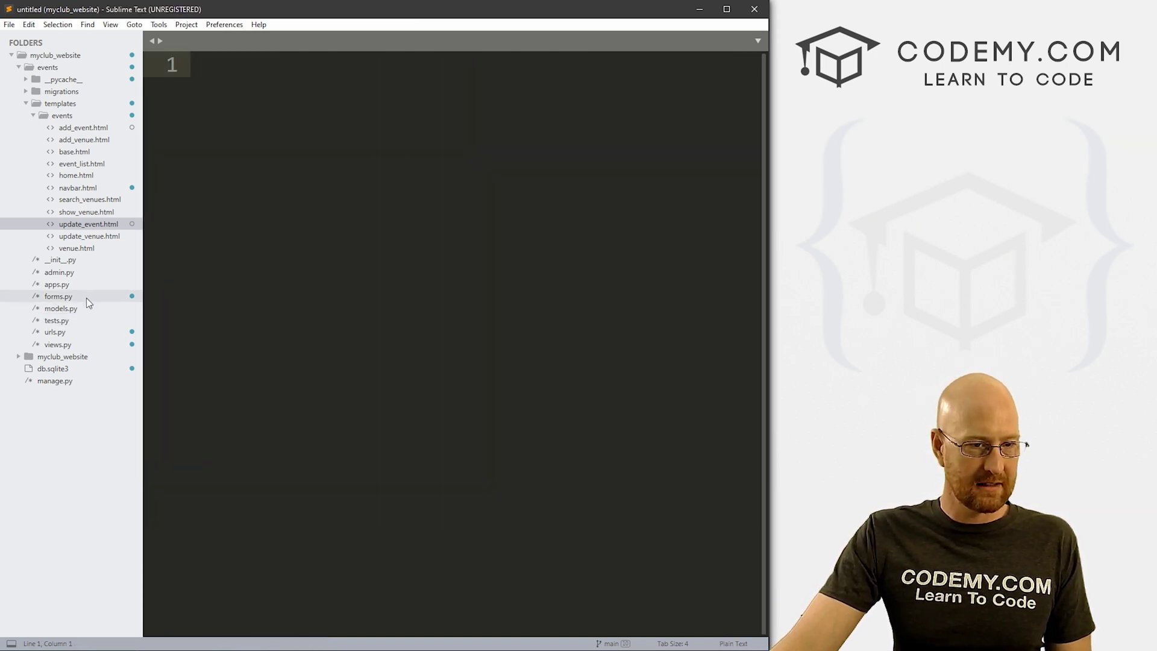
- Duplicate the update_venue route line in urls.py
left_click(55, 331)
scroll(386, 289, "down", 2)
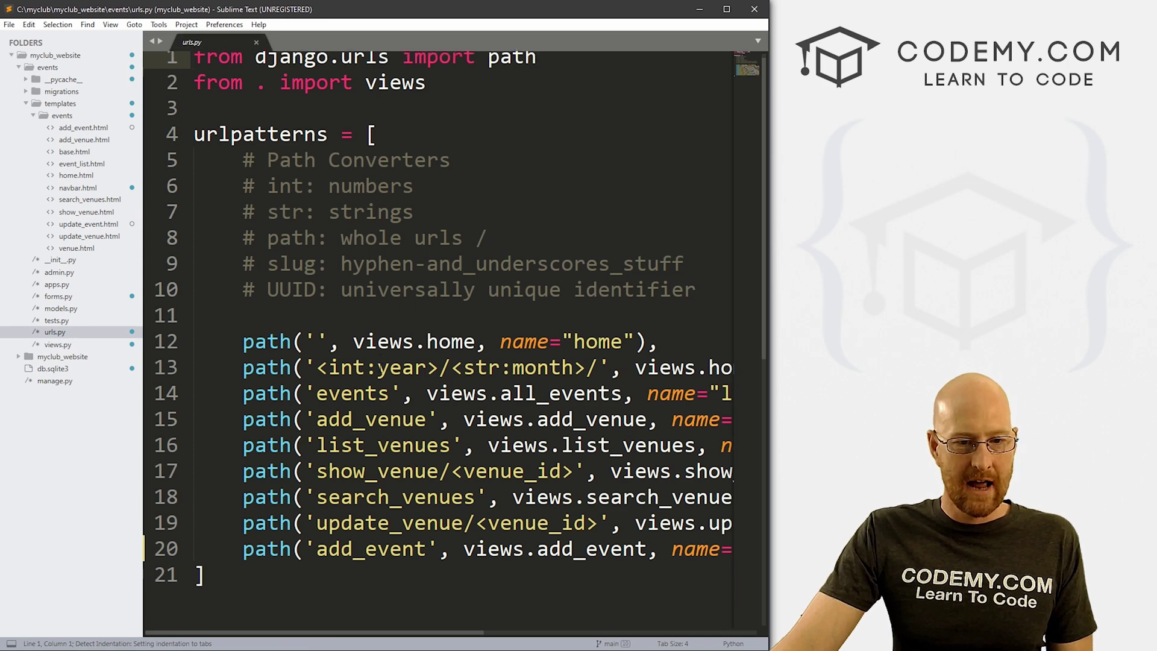
scroll(388, 290, "down", 2)
left_click(365, 378)
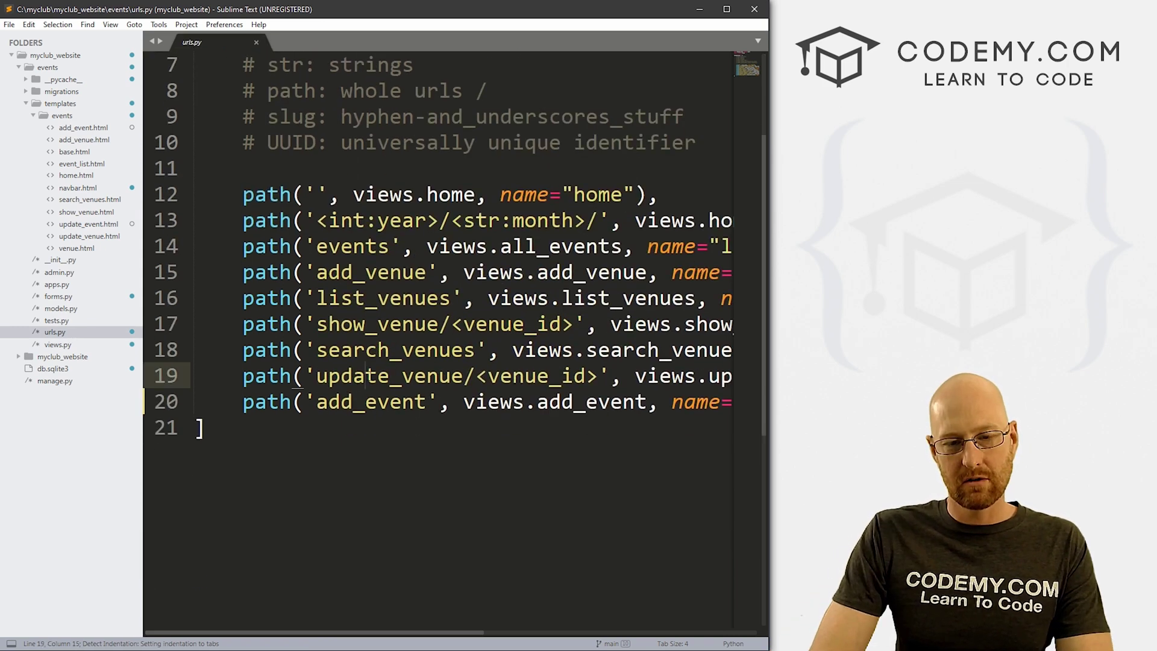
key("End")
key("ctrl+c")
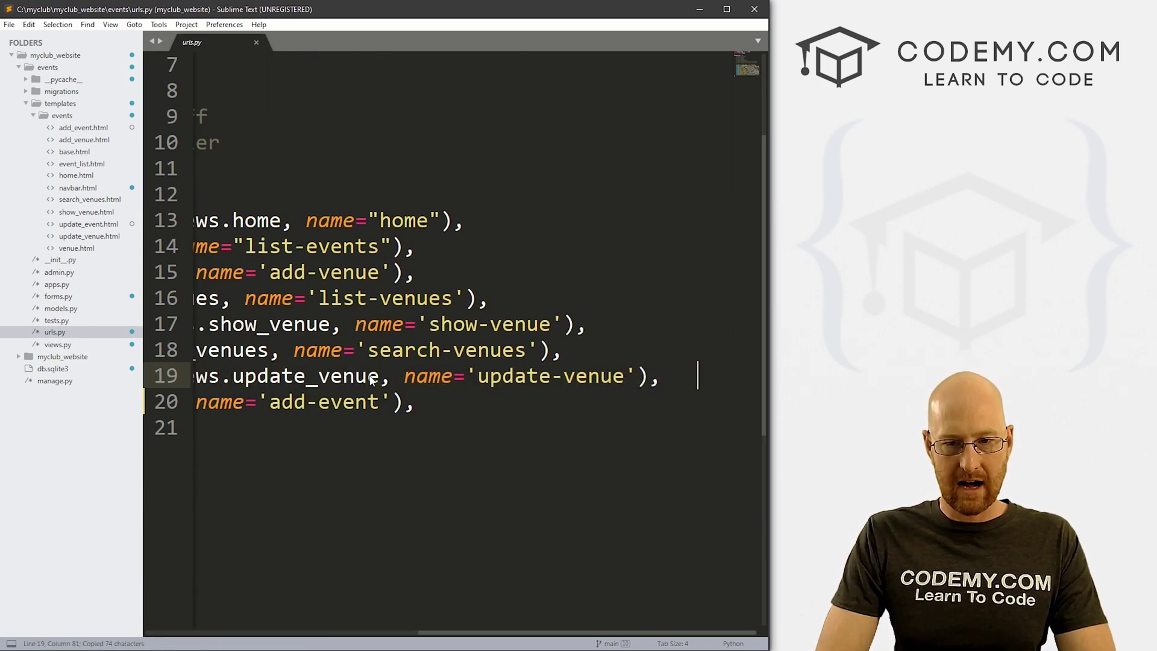
key("ctrl+v")
key("Home")
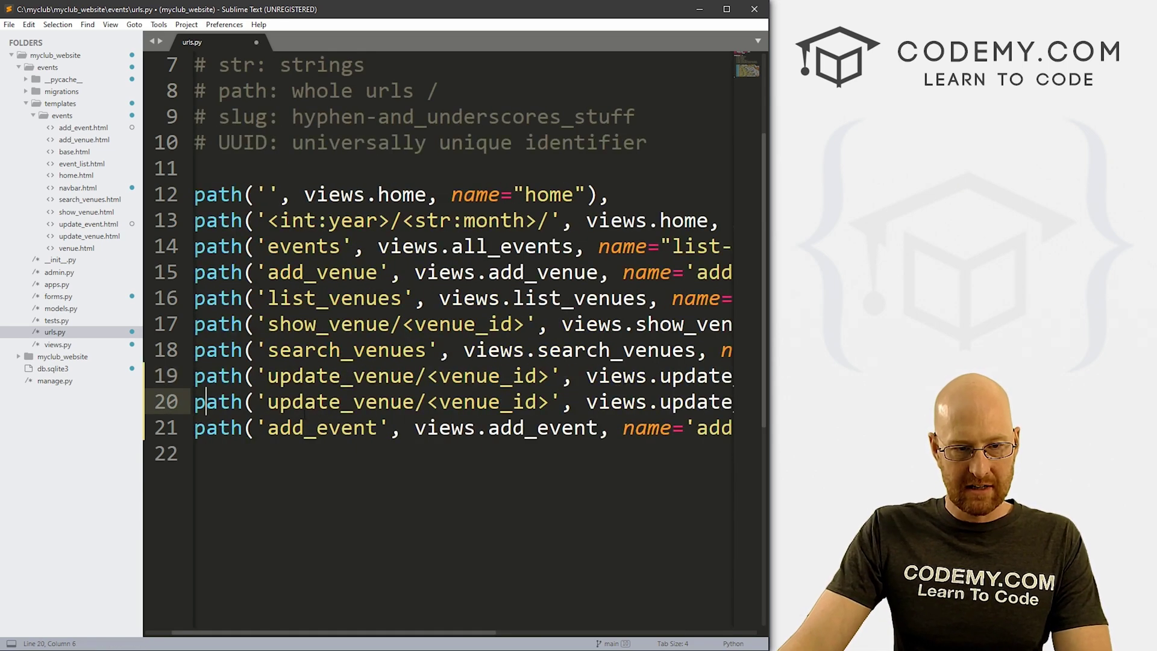
- Change venue to event in the copied route's path, id parameter, view and name
key("shift+Left")
key("shift+Left")
key("shift+Left")
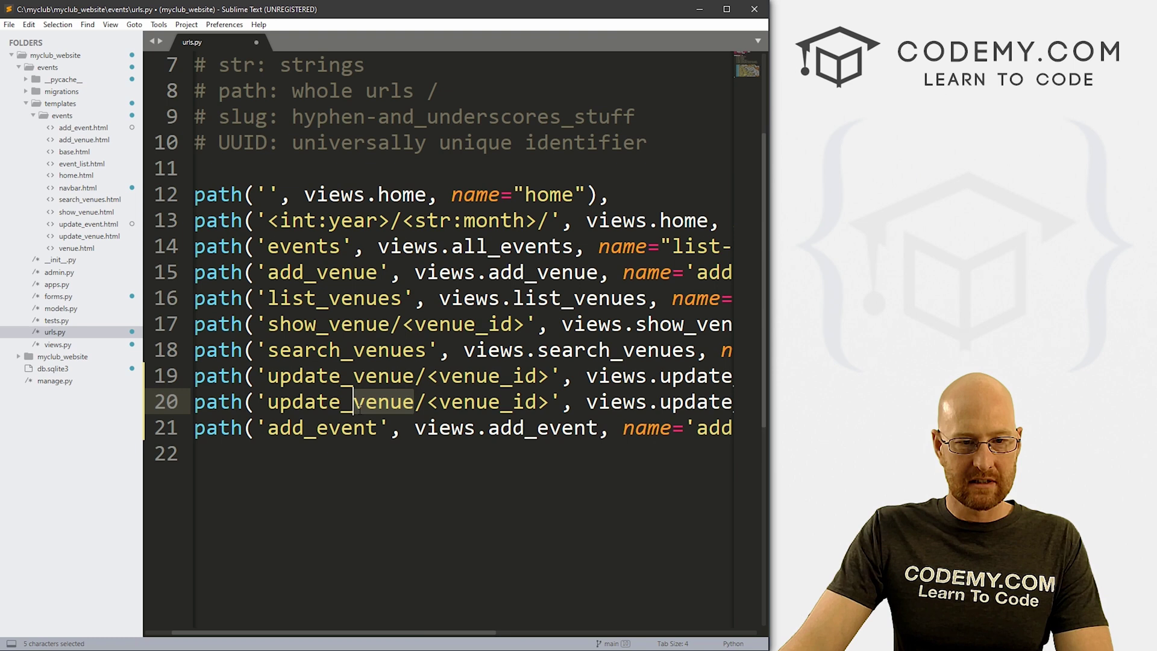
type("event")
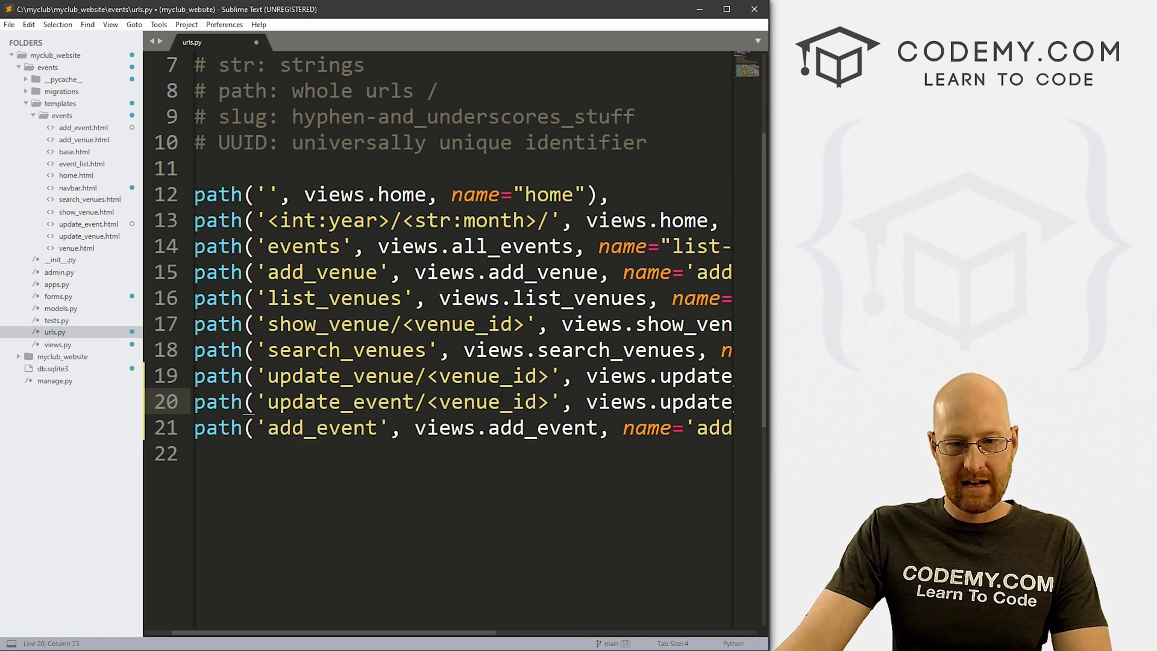
key("shift+Left")
key("shift+Left")
key("shift+Left")
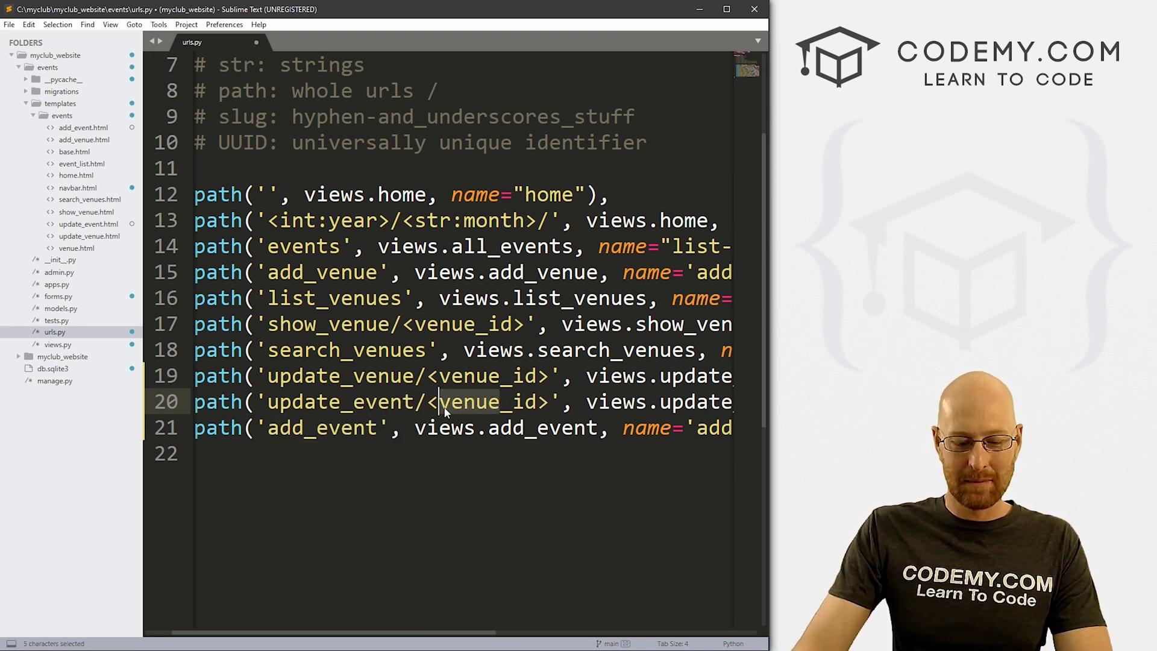
type("event")
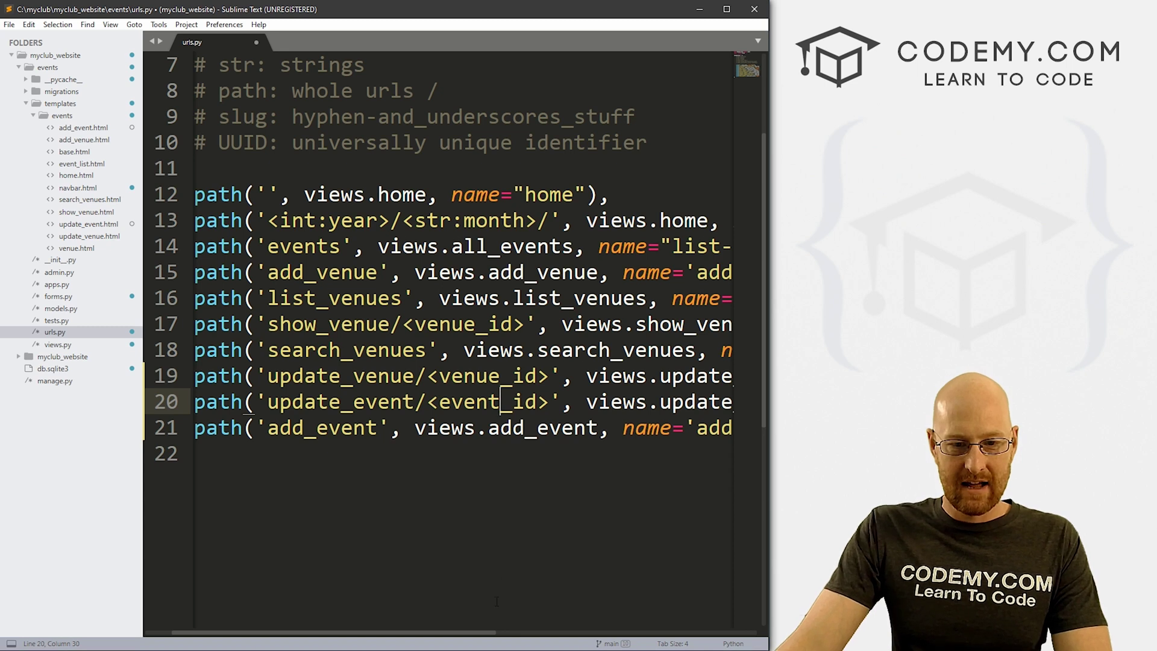
left_click_drag(484, 635, 563, 634)
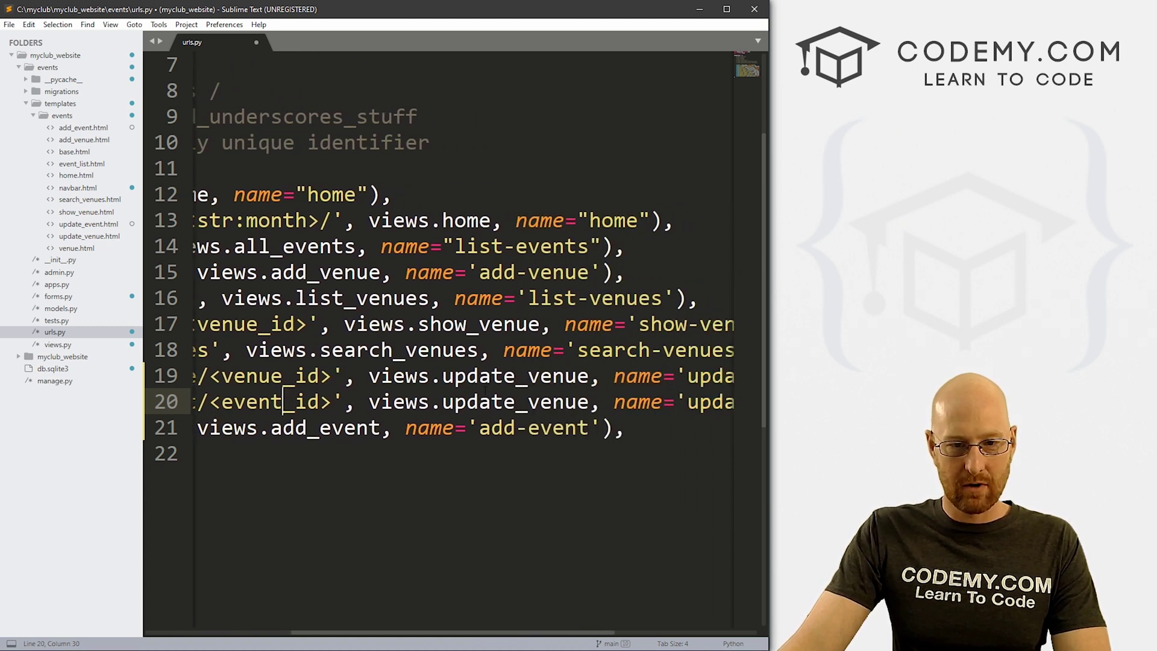
double_click(560, 402)
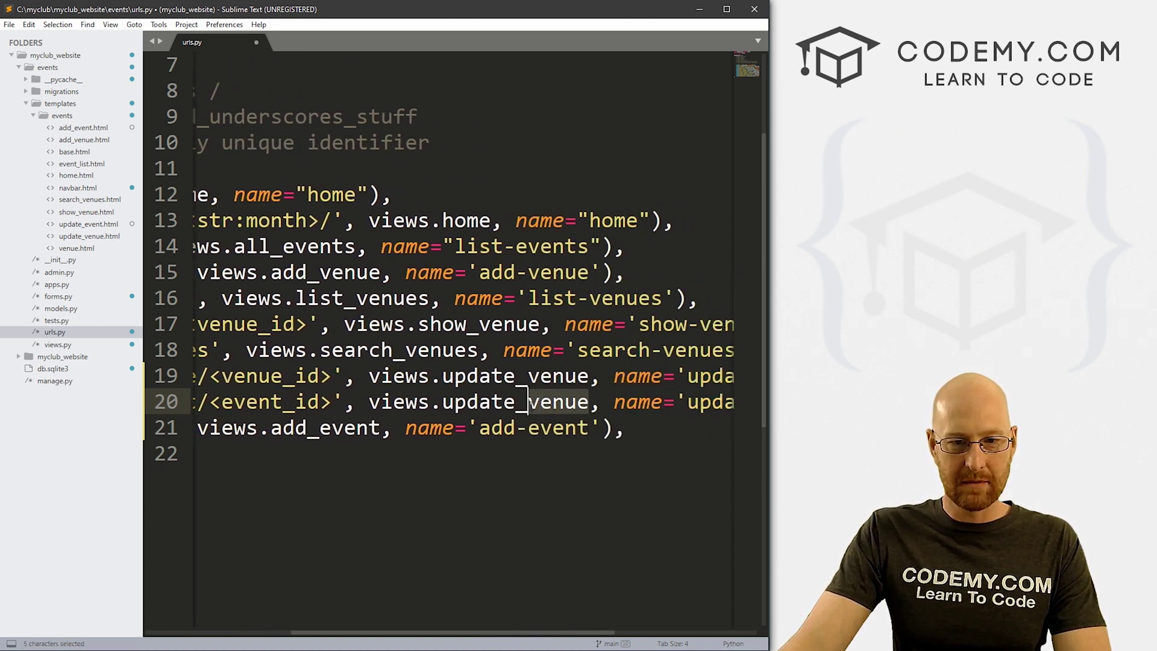
type("event")
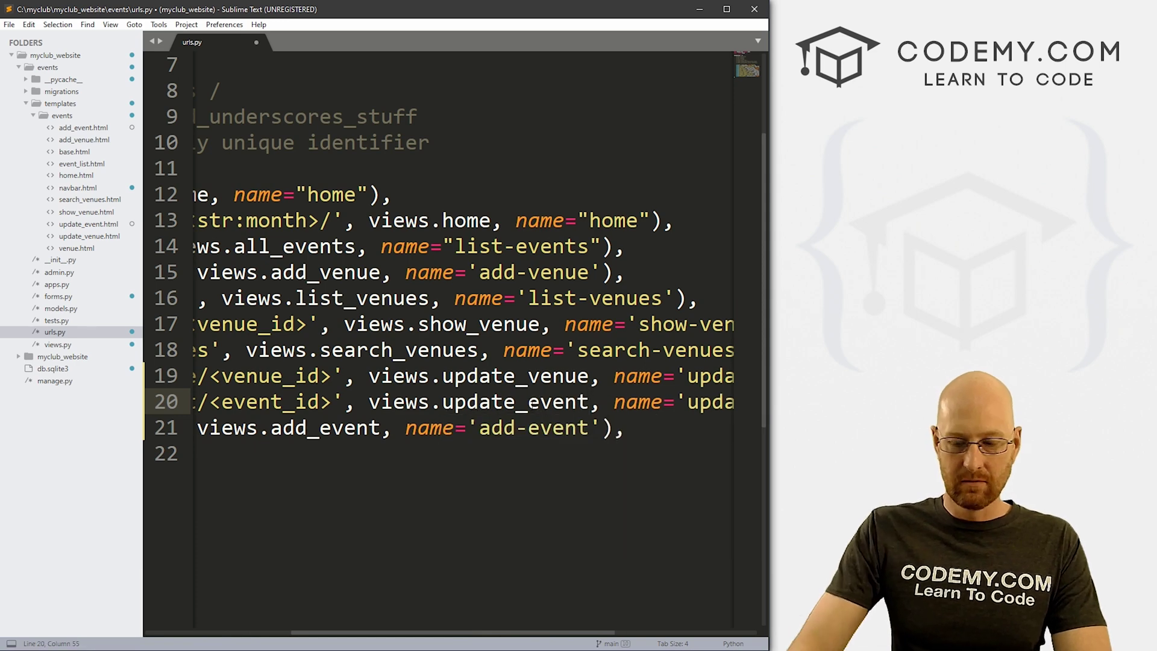
key("End")
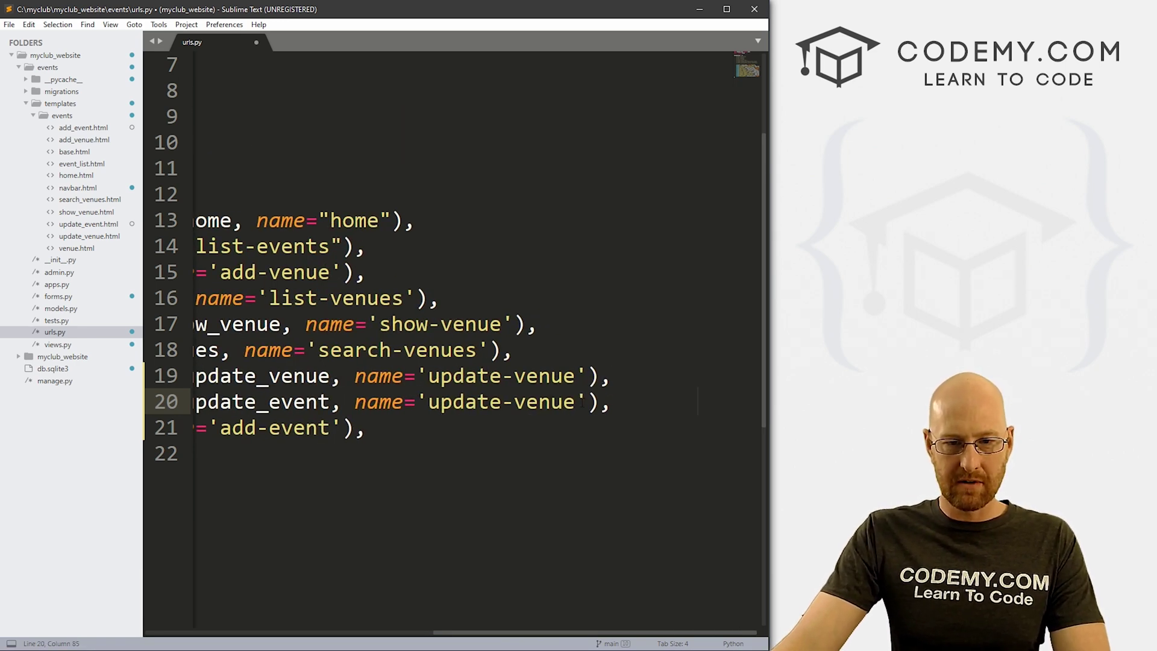
key("shift+Left")
key("shift+Left")
key("shift+Left")
type("eve")
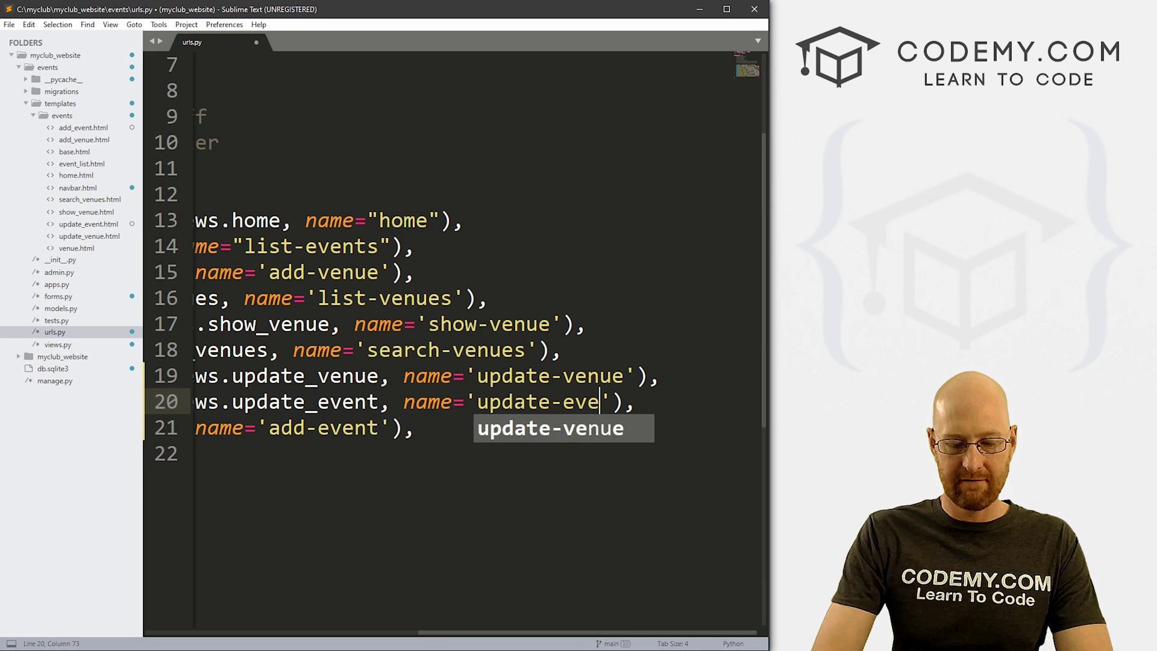
type("nt")
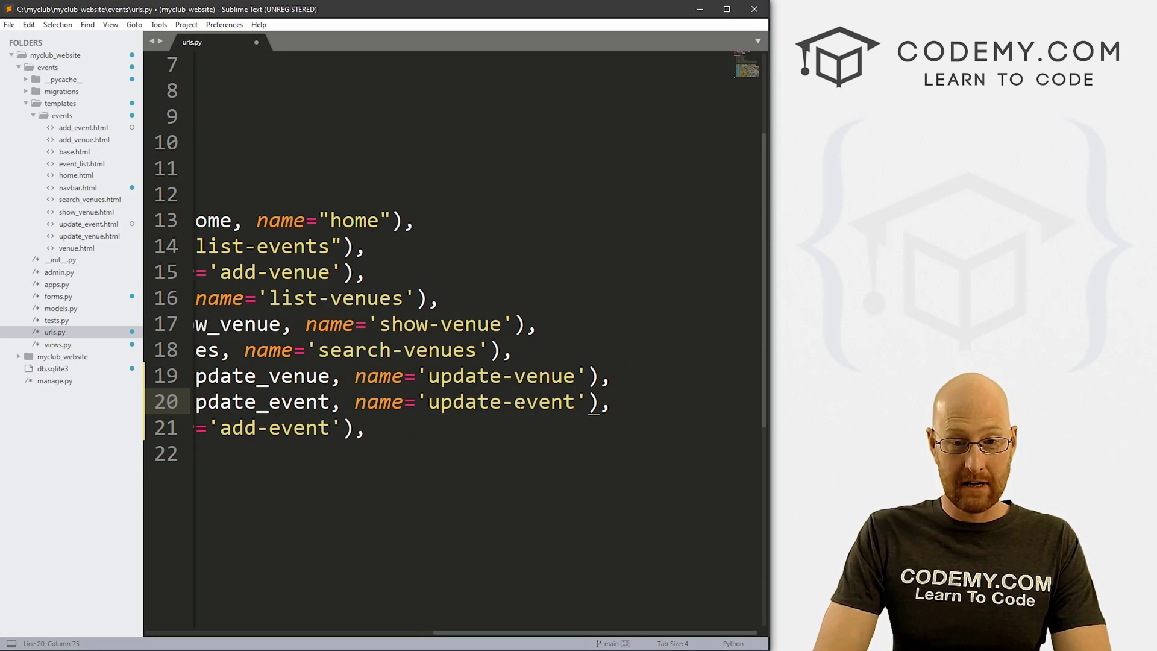
key("Home")
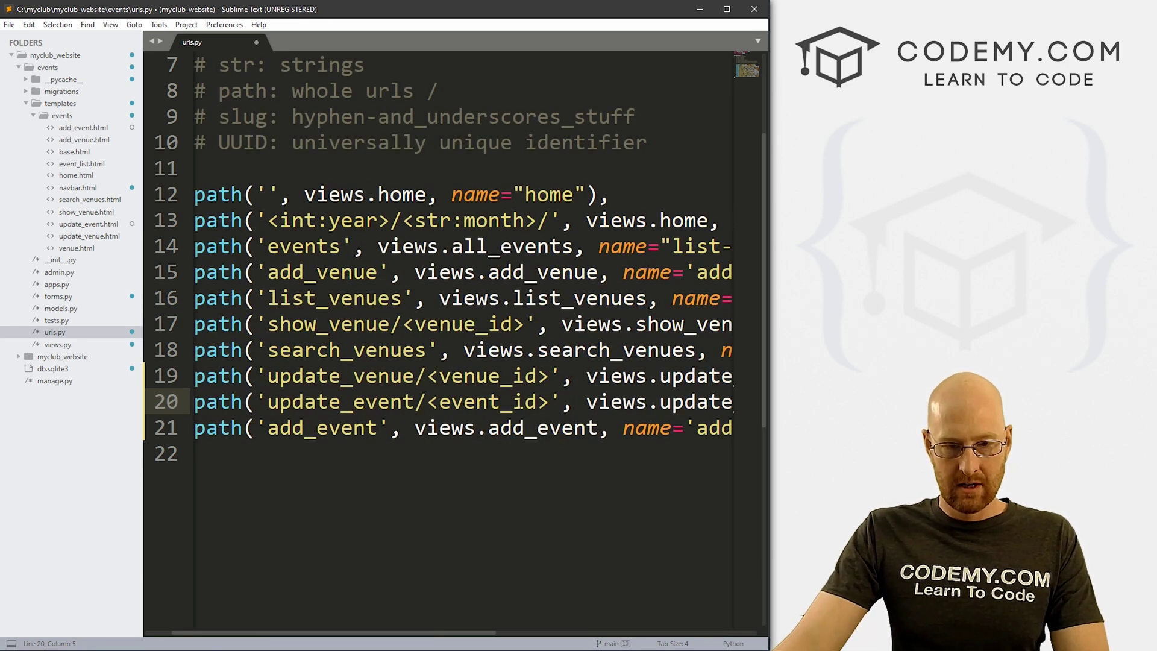
- Save urls.py, check the update_event view name, and close the file
key("ctrl+s")
left_click(673, 403)
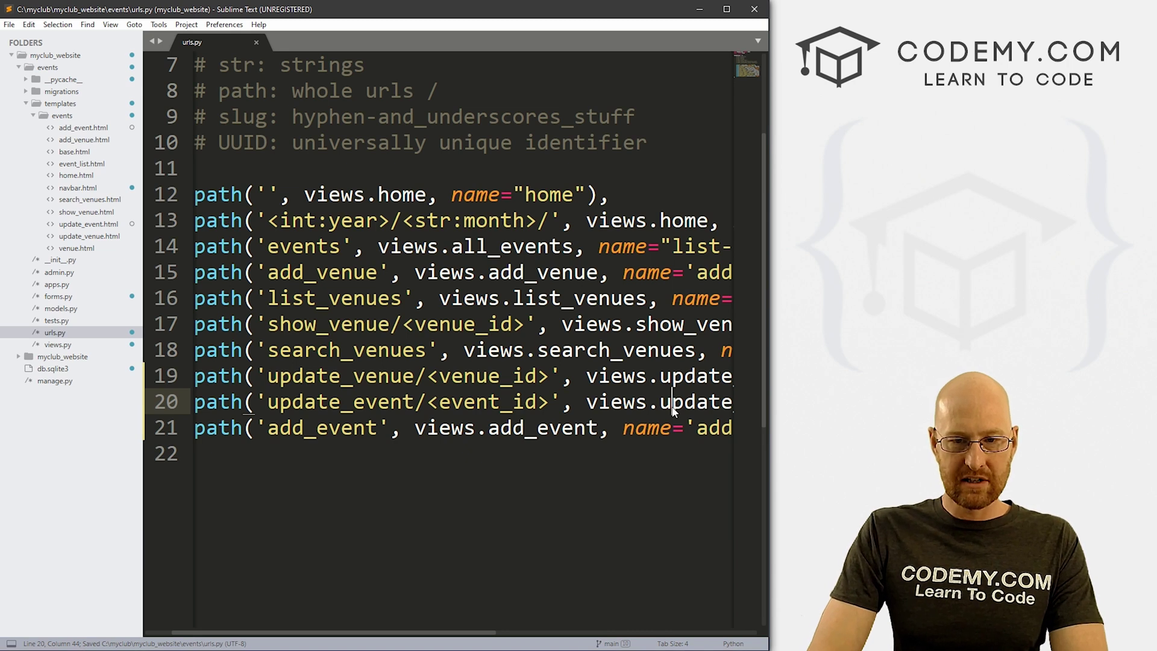
key("ctrl+Right")
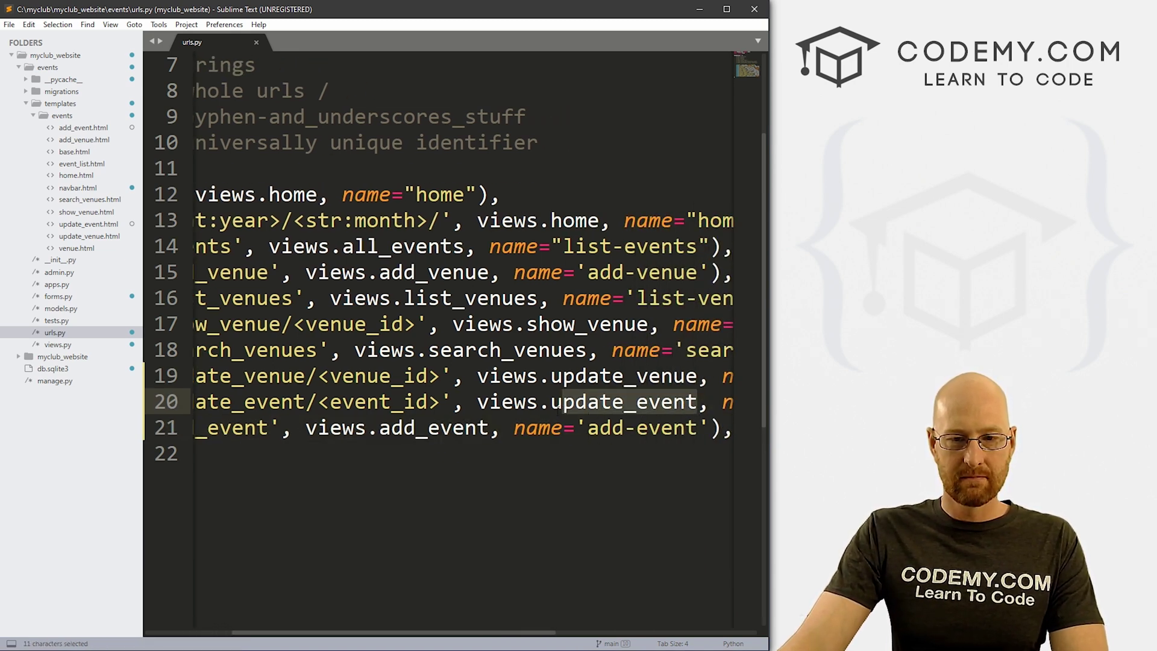
key("ctrl+shift+Left")
left_click(258, 42)
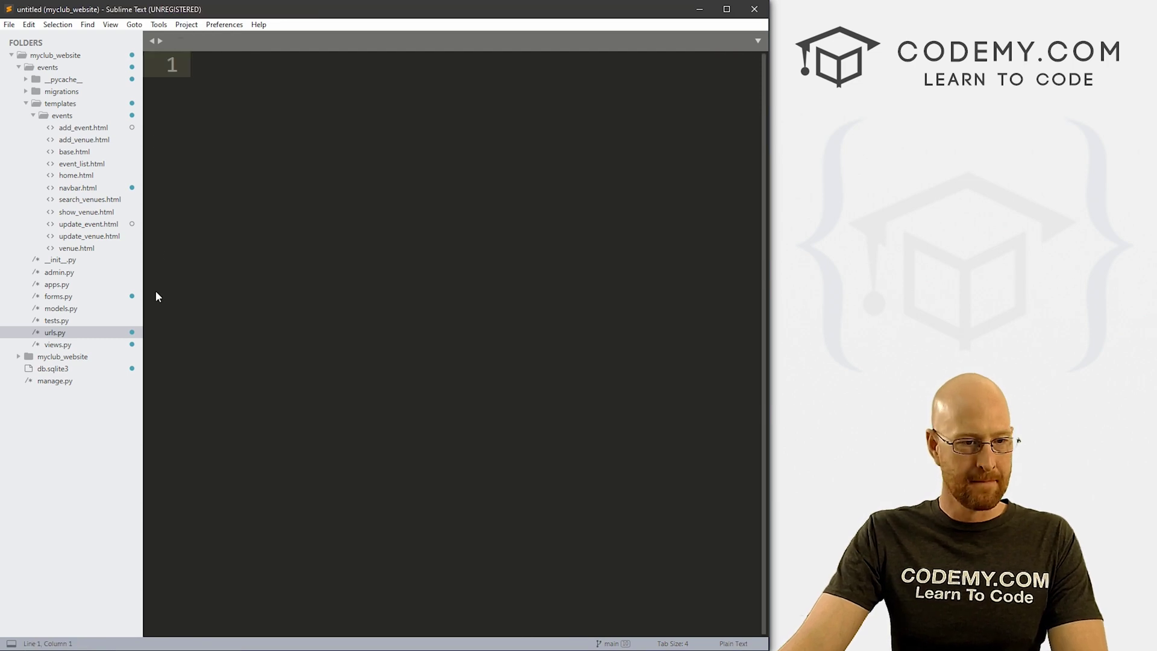
- Duplicate the update_venue function above itself in views.py
left_click(59, 345)
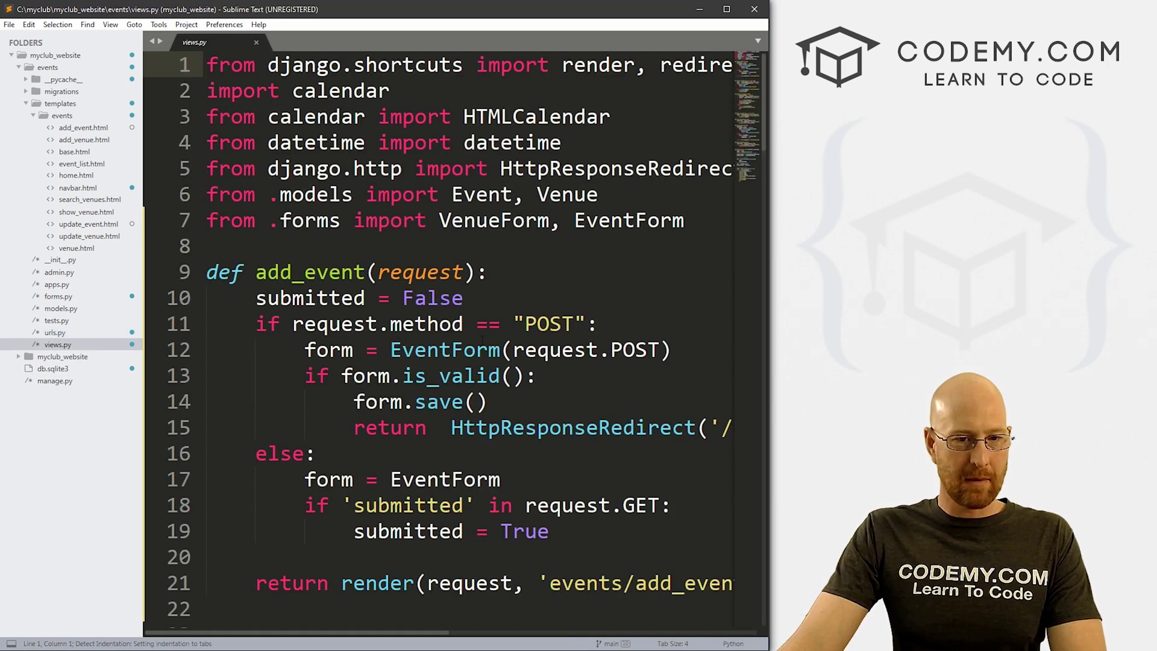
scroll(434, 344, "down", 4)
scroll(434, 344, "down", 2)
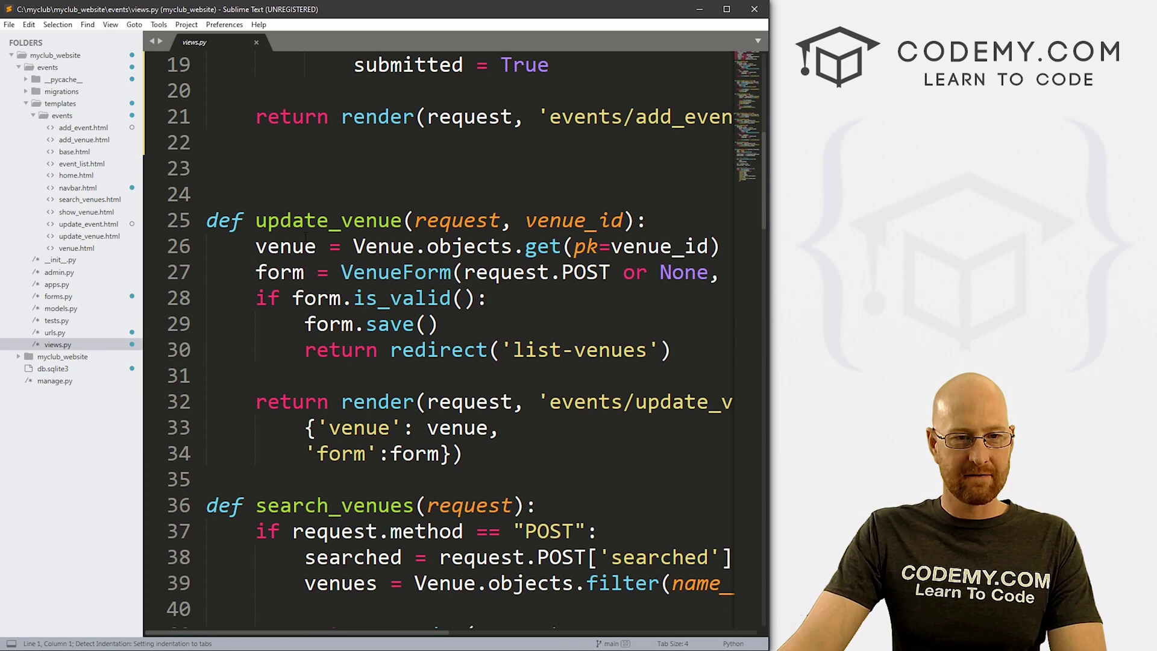
left_click_drag(206, 219, 529, 454)
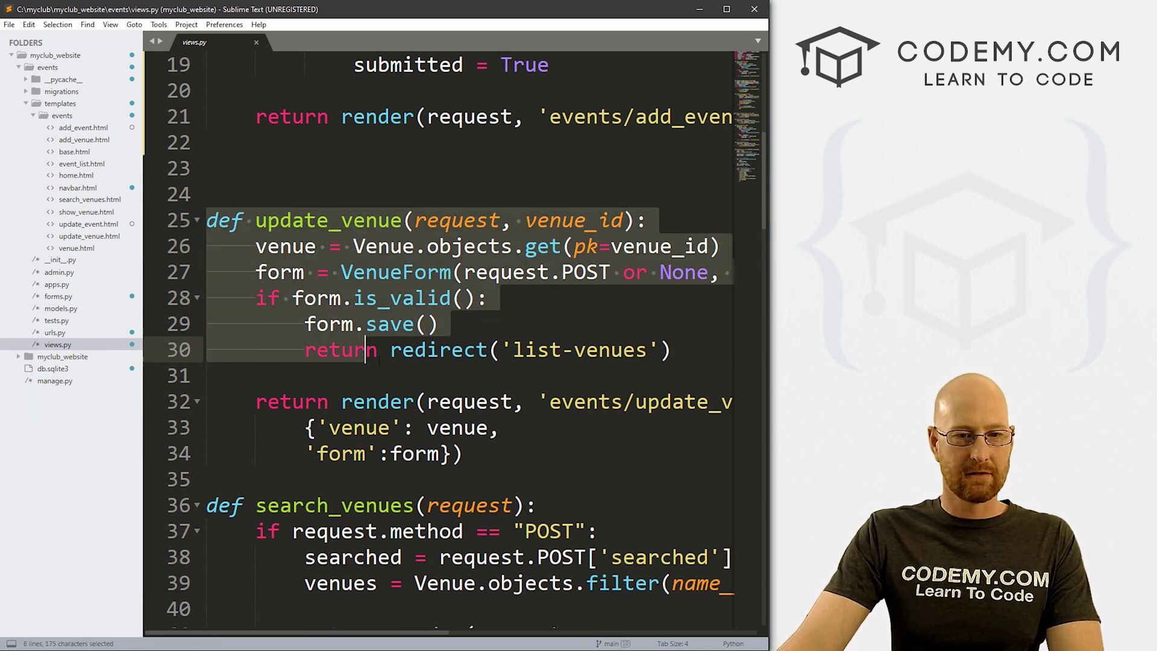
key("ctrl+c")
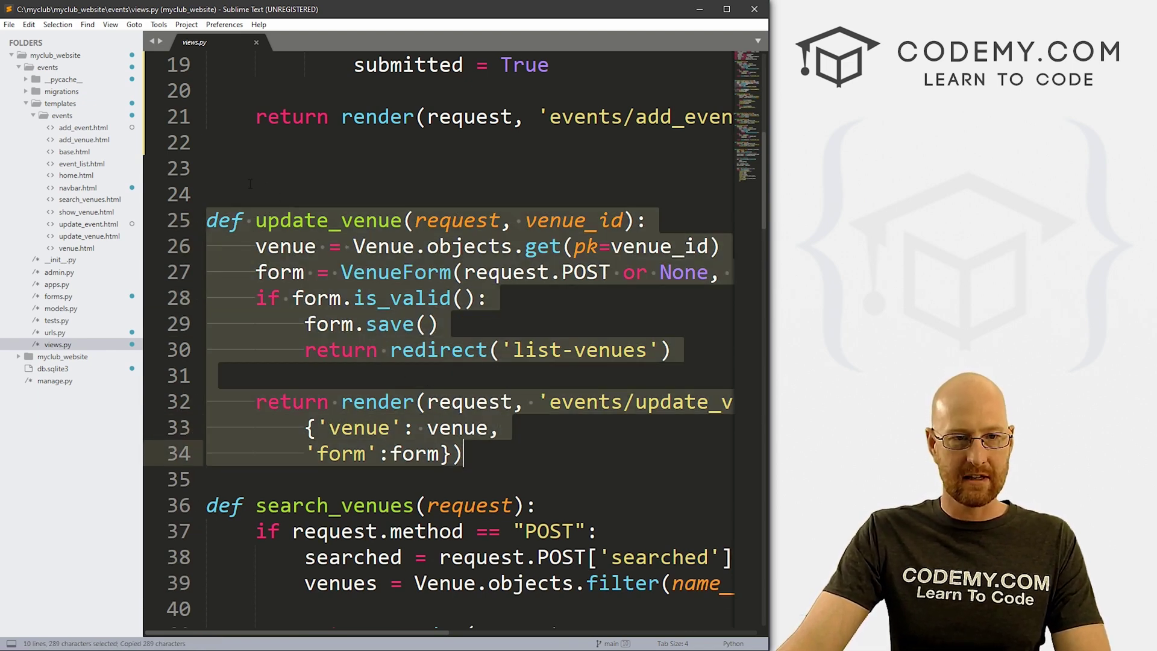
left_click(244, 191)
key("Return")
key("Return")
key("Up")
key("Up")
key("ctrl+v")
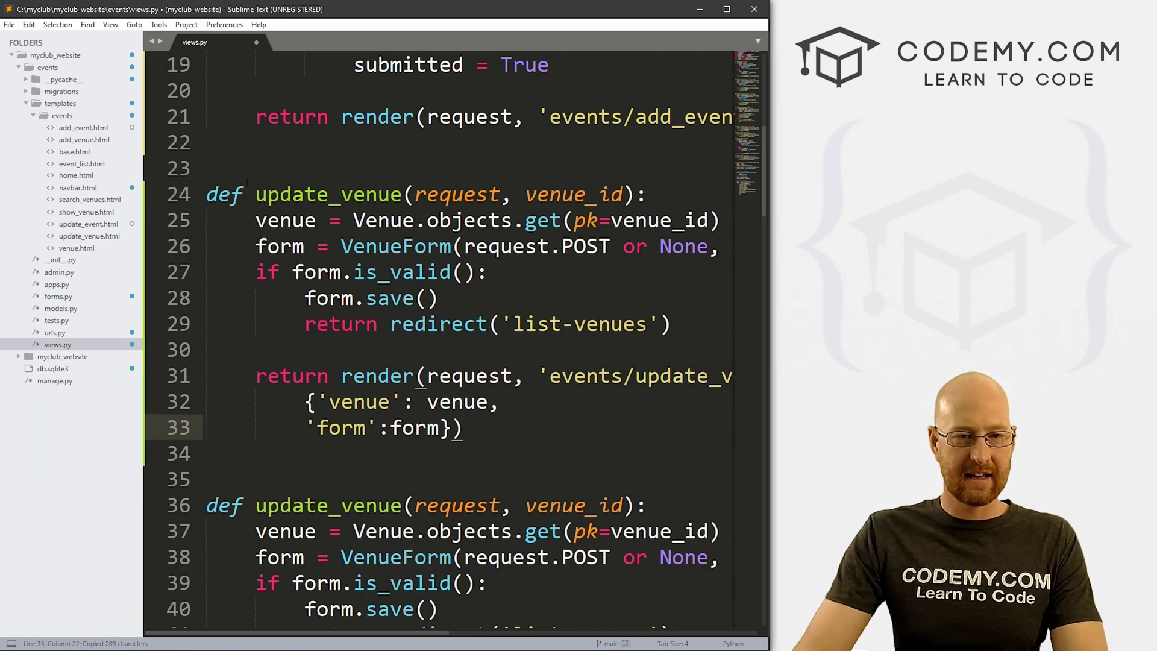
- Rename the copy and its parameter to event, and fetch an Event into event
left_click_drag(400, 194, 366, 194)
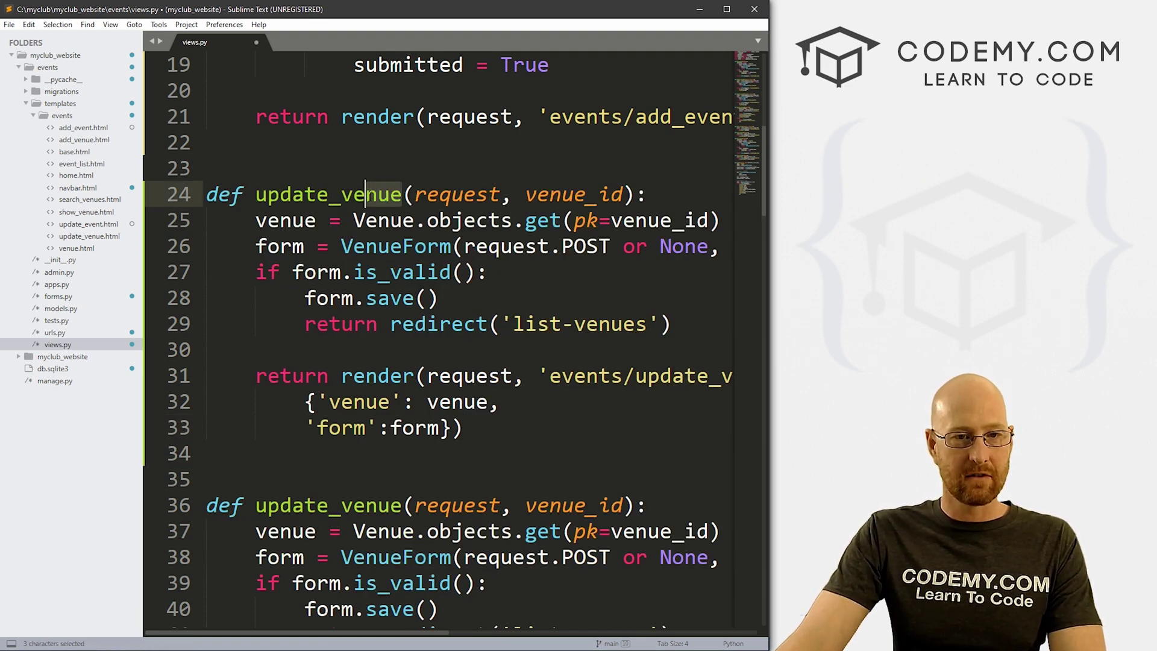
type("event")
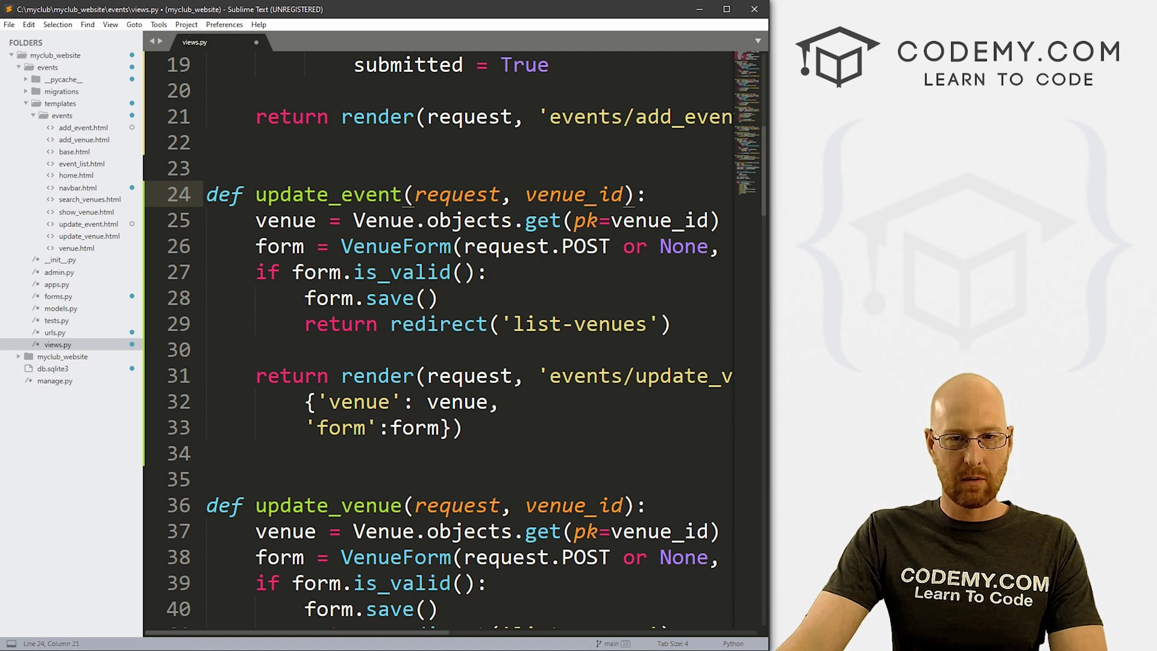
left_click_drag(590, 194, 537, 194)
type("event")
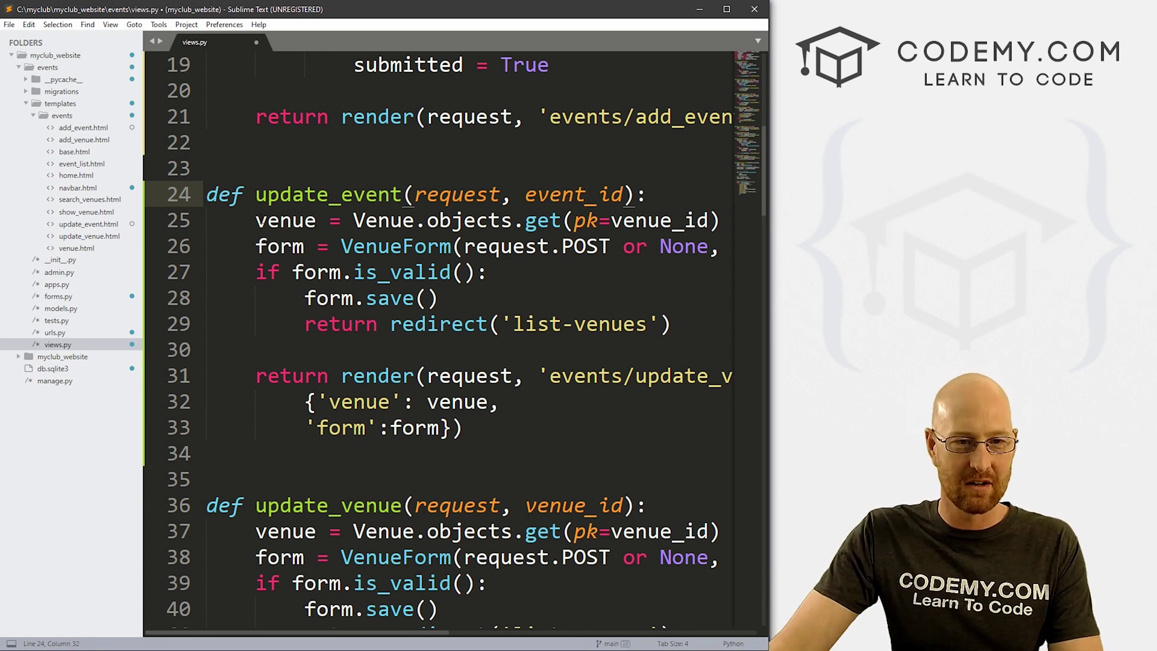
double_click(286, 220)
type("event")
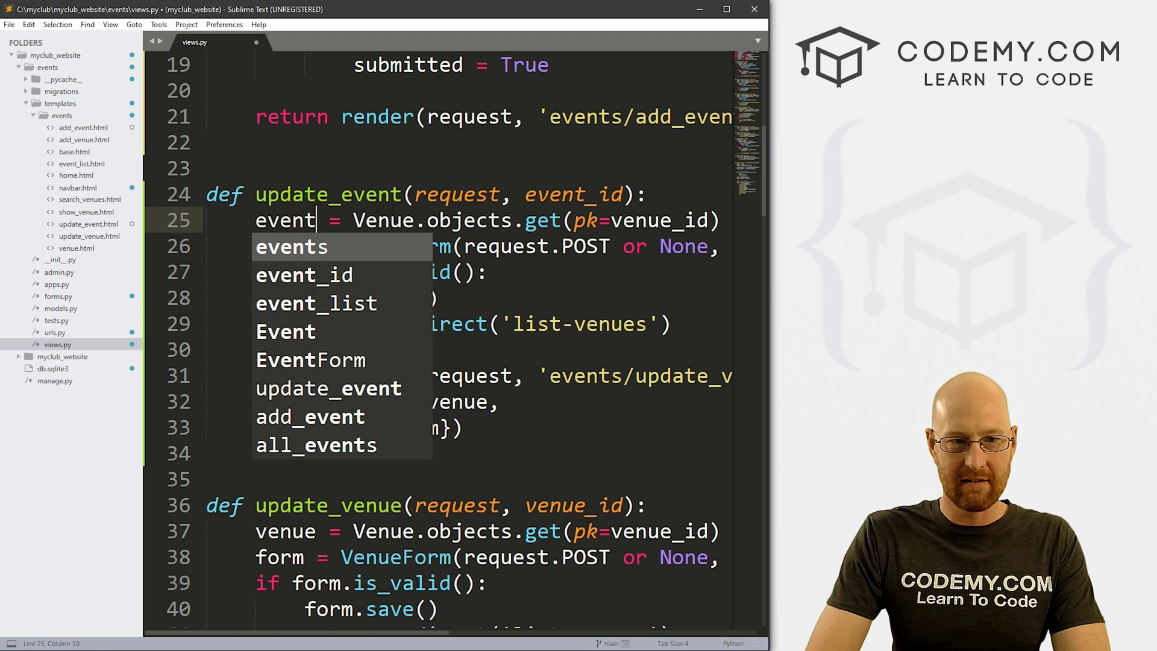
double_click(383, 221)
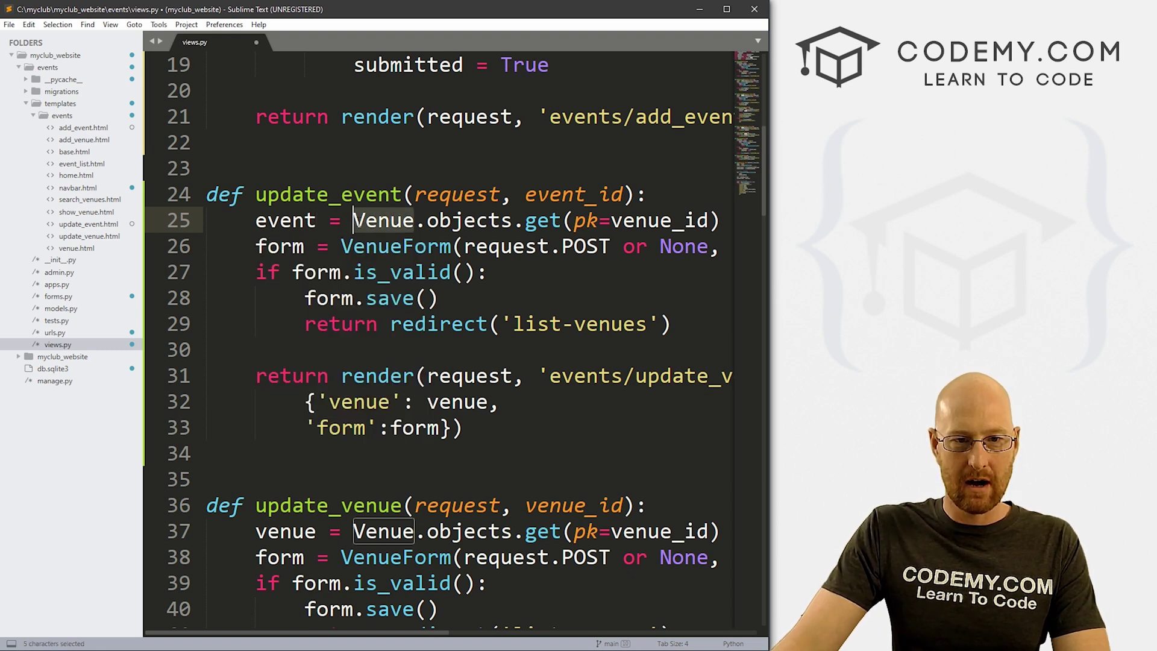
type("Event")
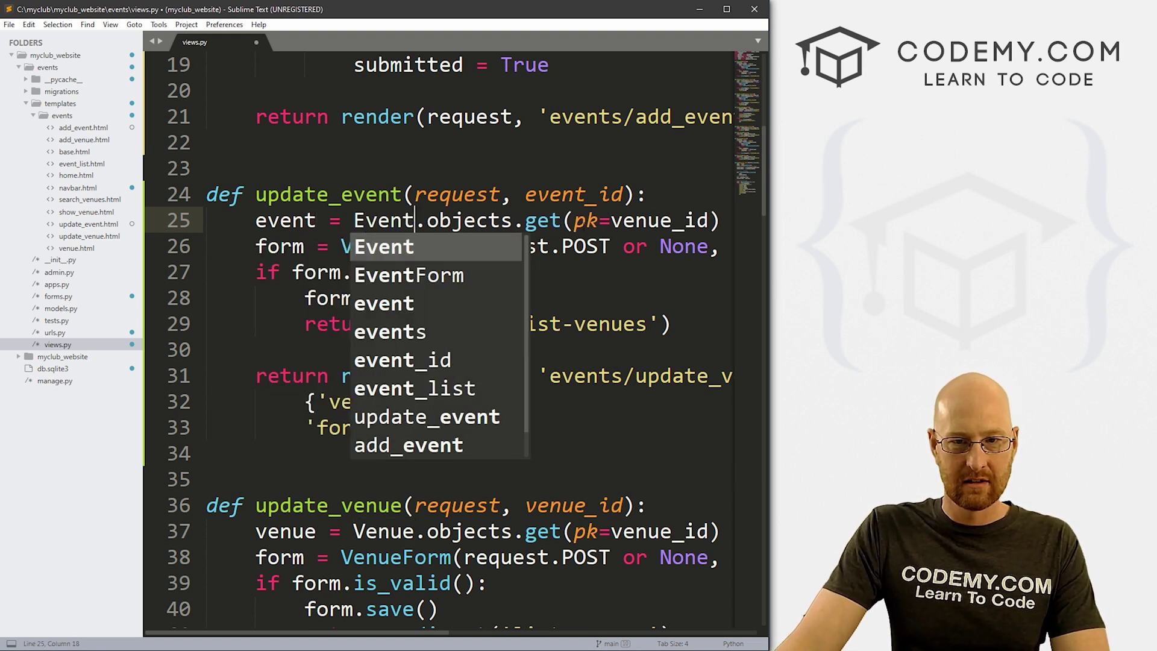
key("Escape")
- Switch the lookup to the event id and build EventForm with instance=event
double_click(633, 221)
type("e")
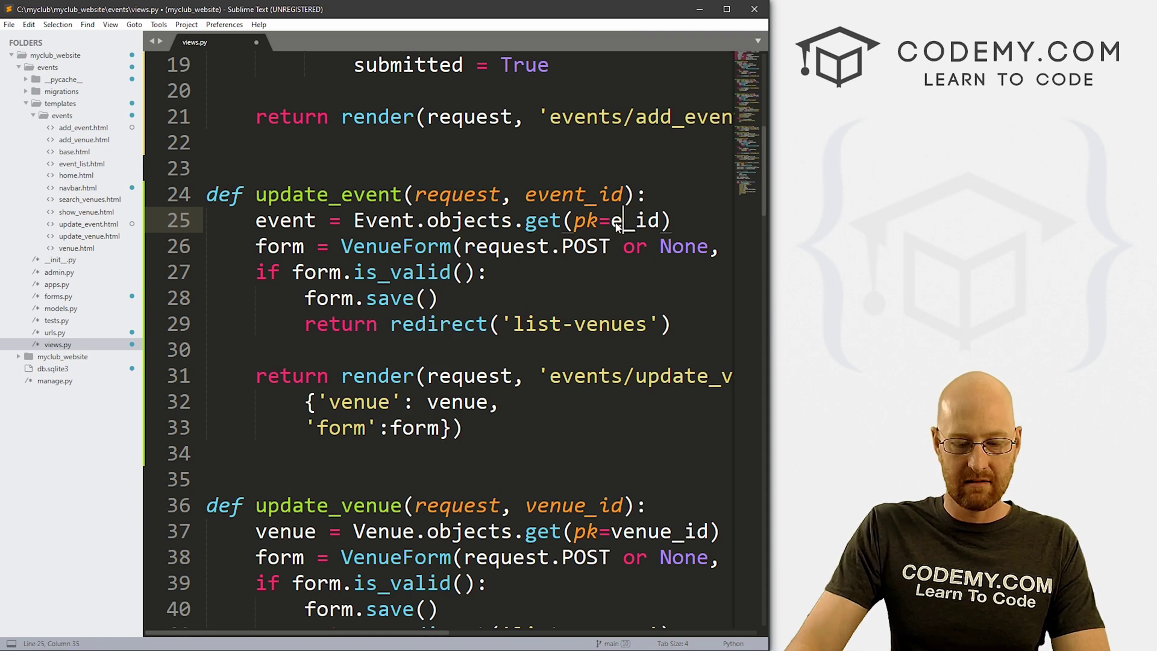
type("vent")
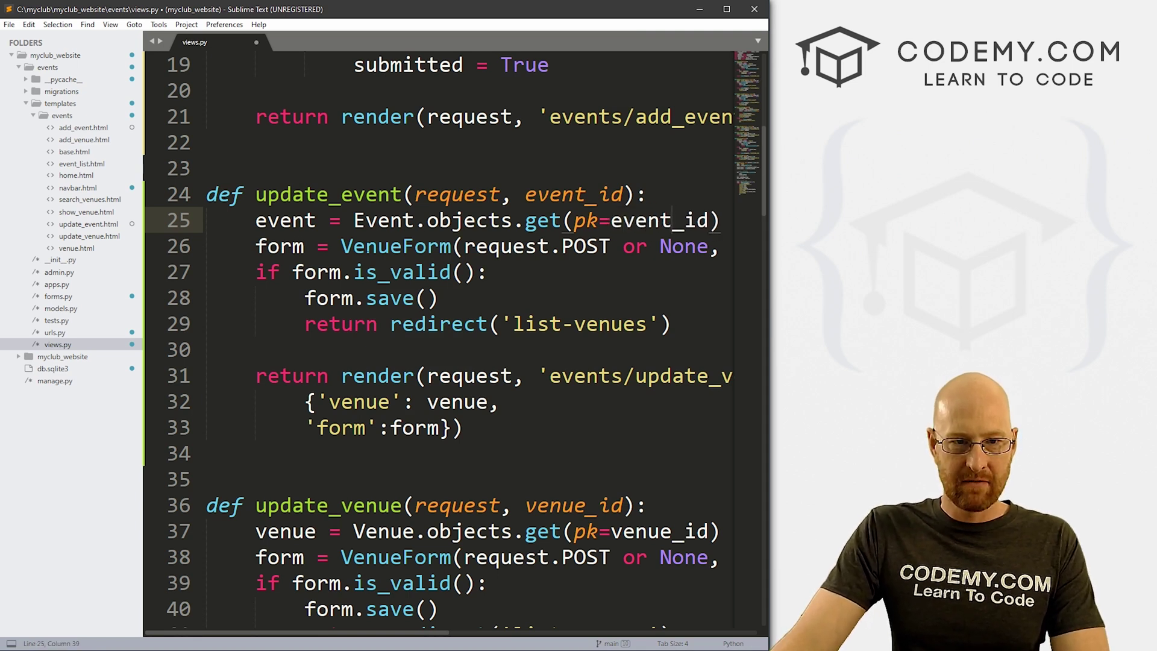
left_click_drag(403, 246, 352, 246)
type("Event")
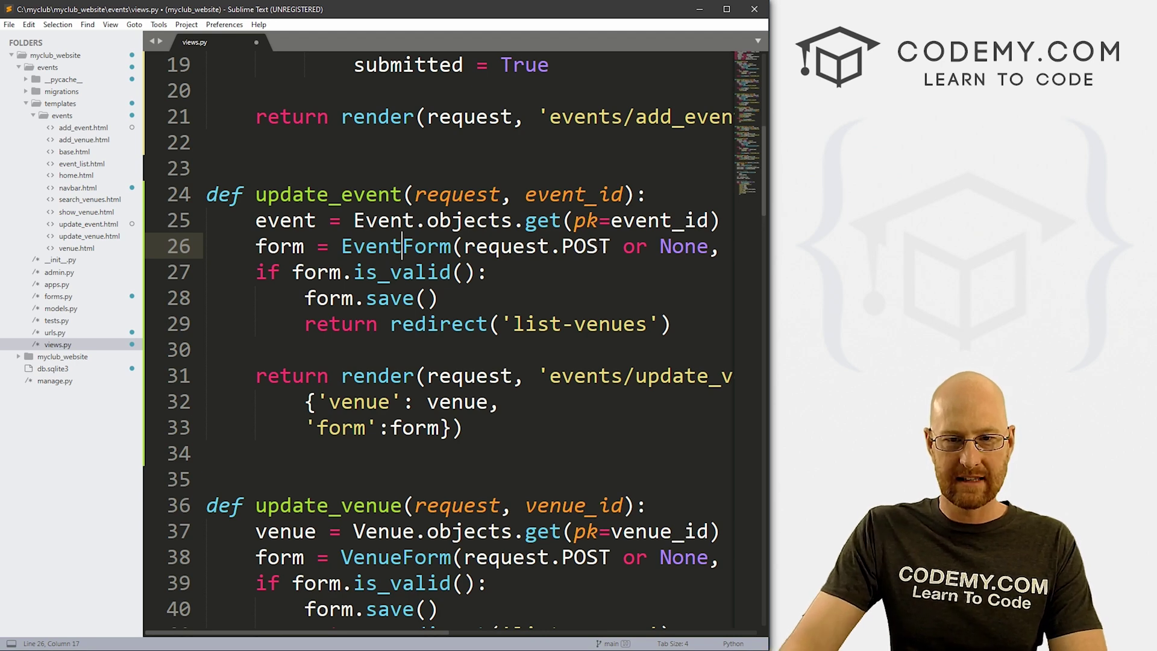
key("End")
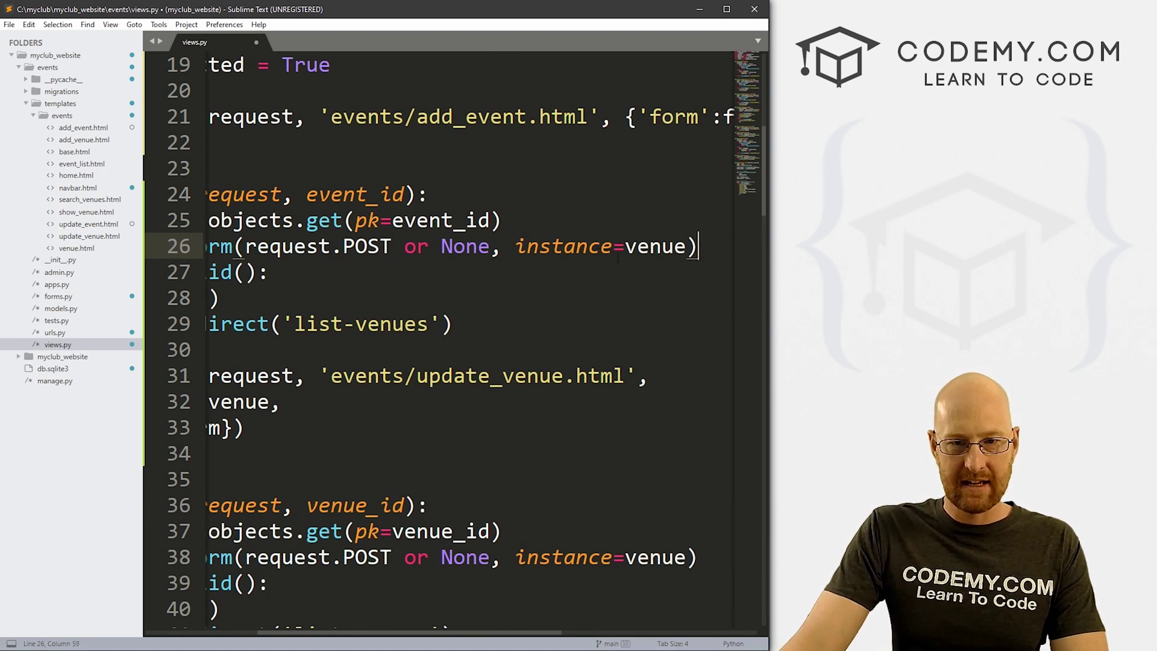
key("Left")
key("shift+Left")
key("shift+Left")
key("shift+Left")
type("event")
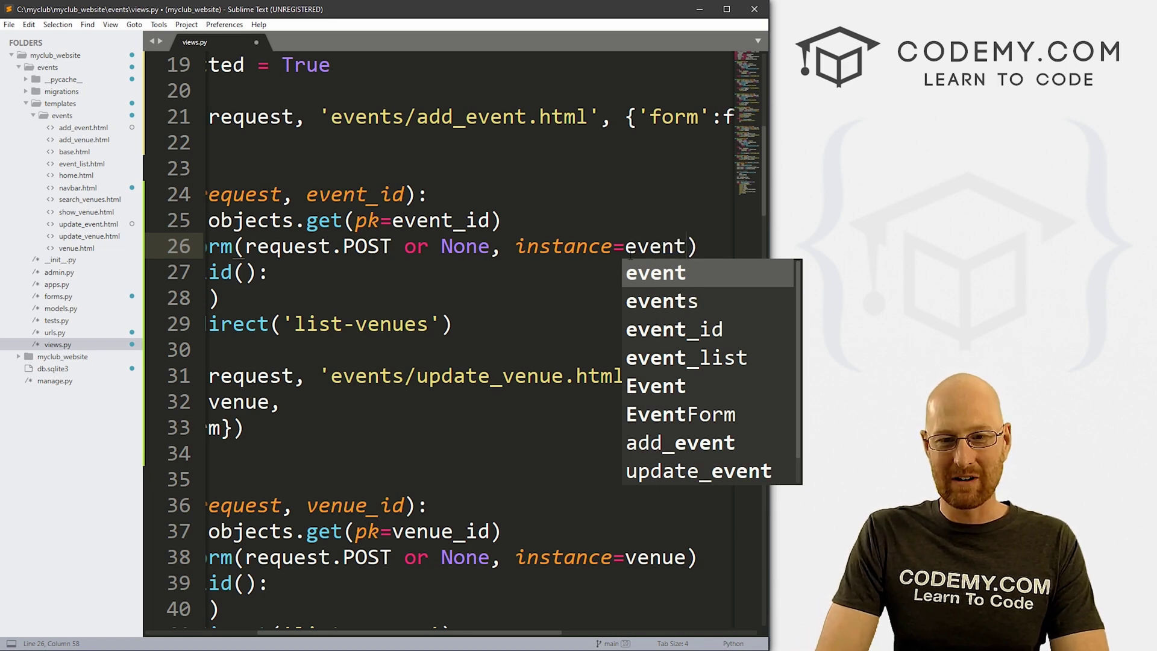
key("Home")
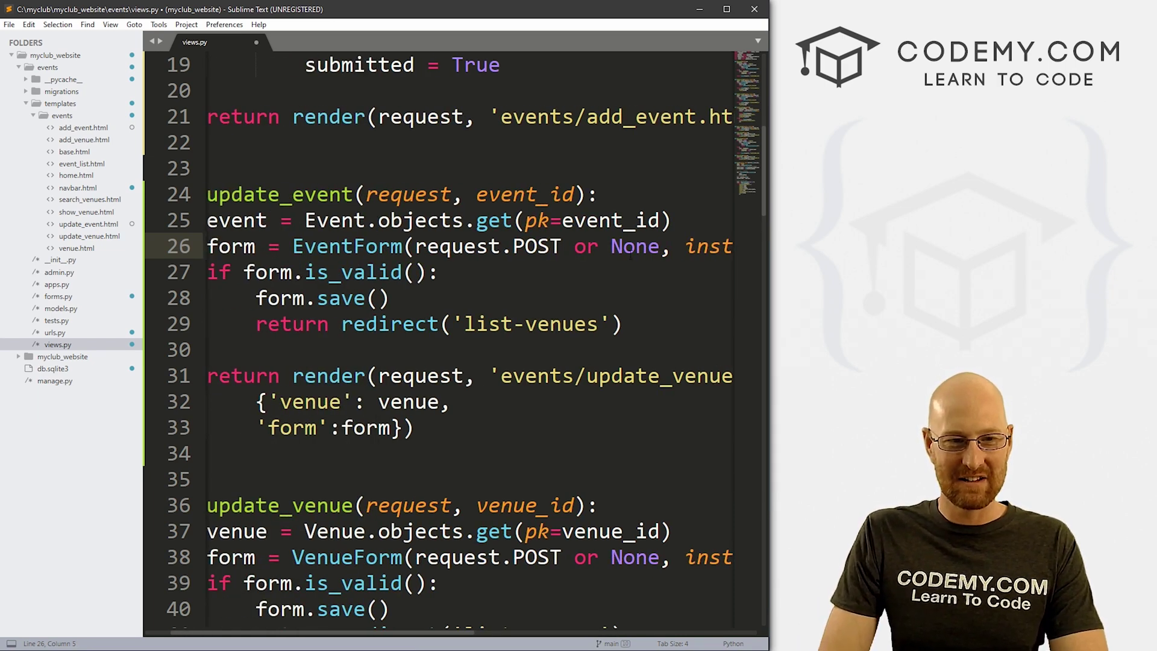
key("Home")
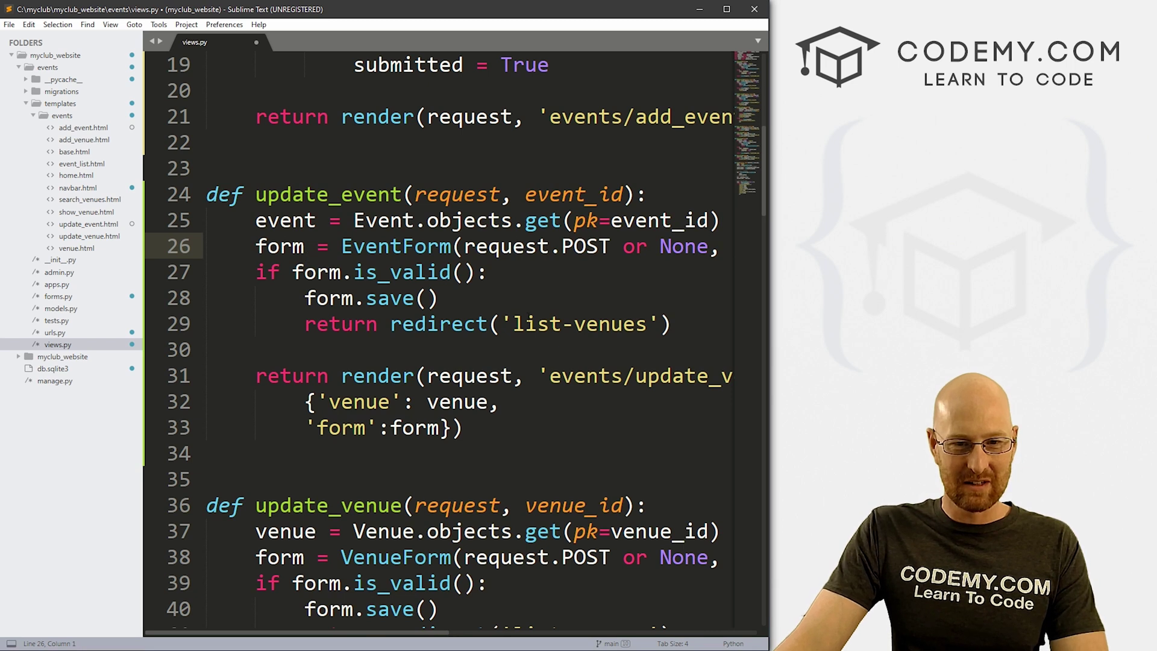
- Select the list-venues redirect name and copy 'list-events' from urls.py
left_click_drag(513, 324, 648, 324)
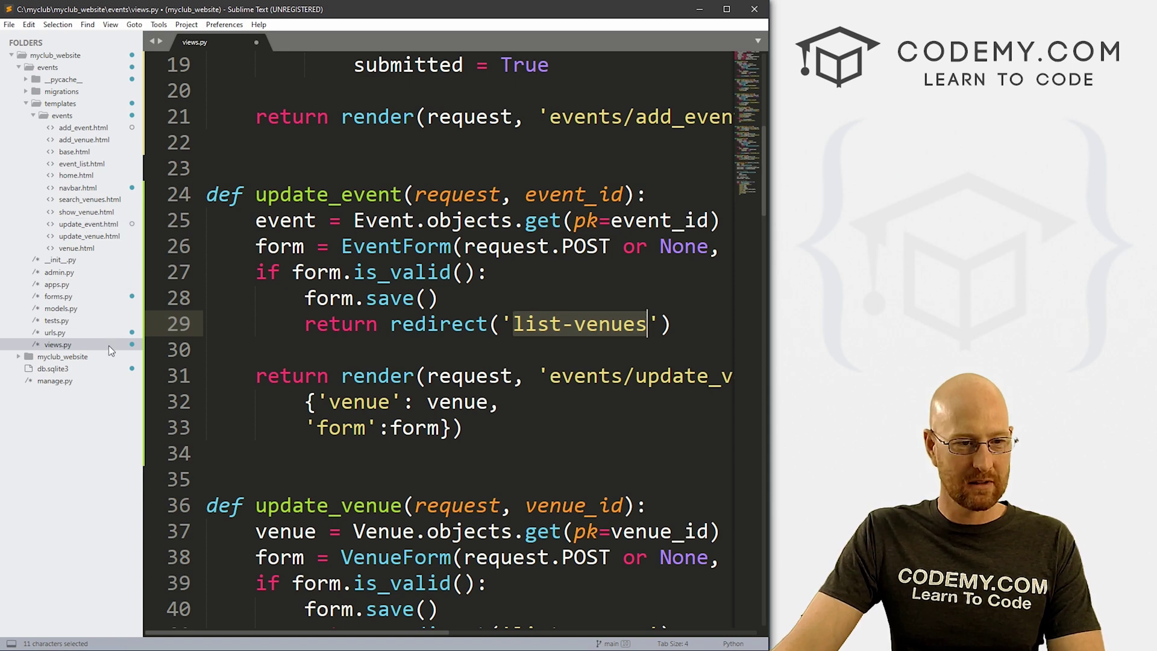
left_click(73, 335)
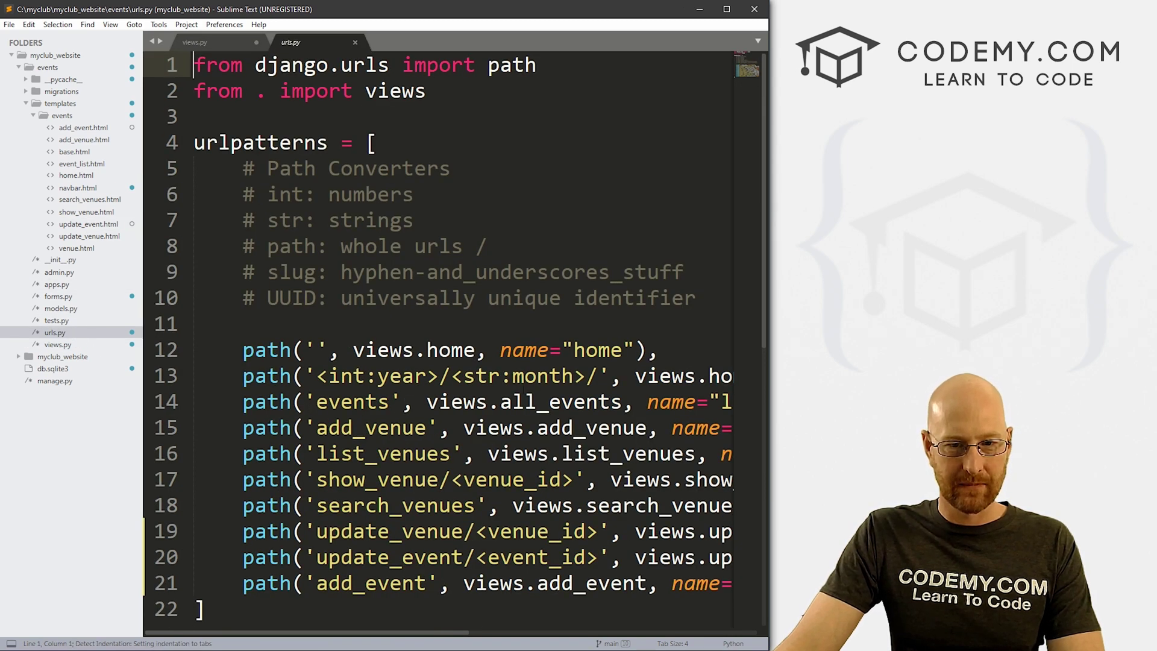
left_click_drag(588, 376, 838, 378)
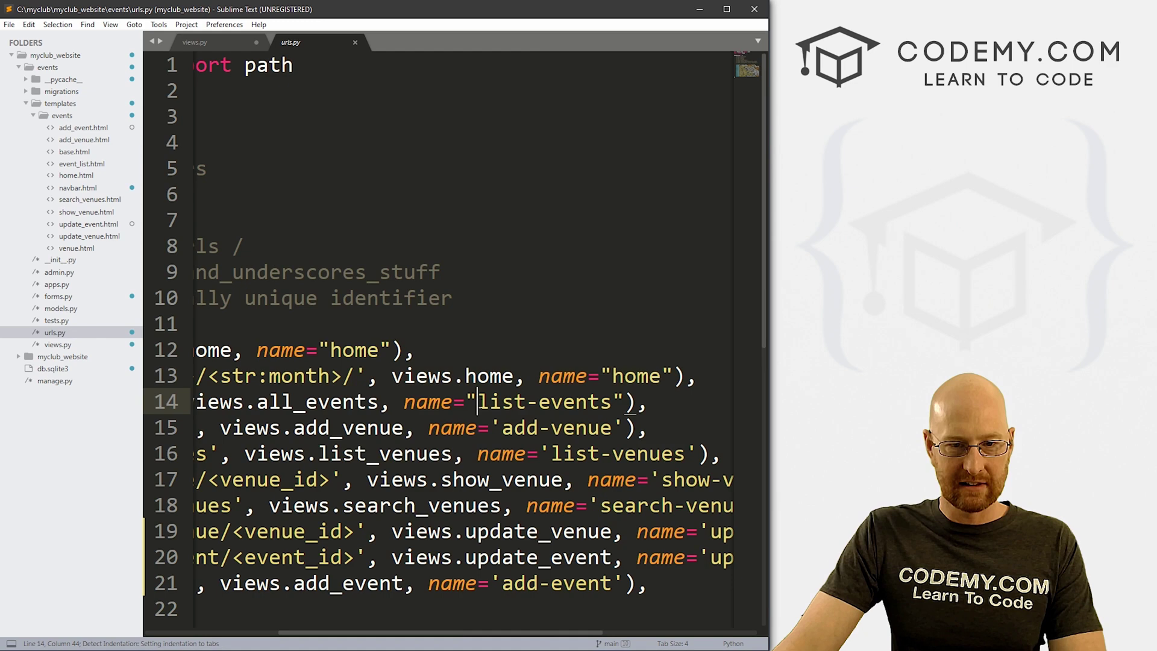
left_click_drag(477, 402, 612, 402)
key("ctrl+c")
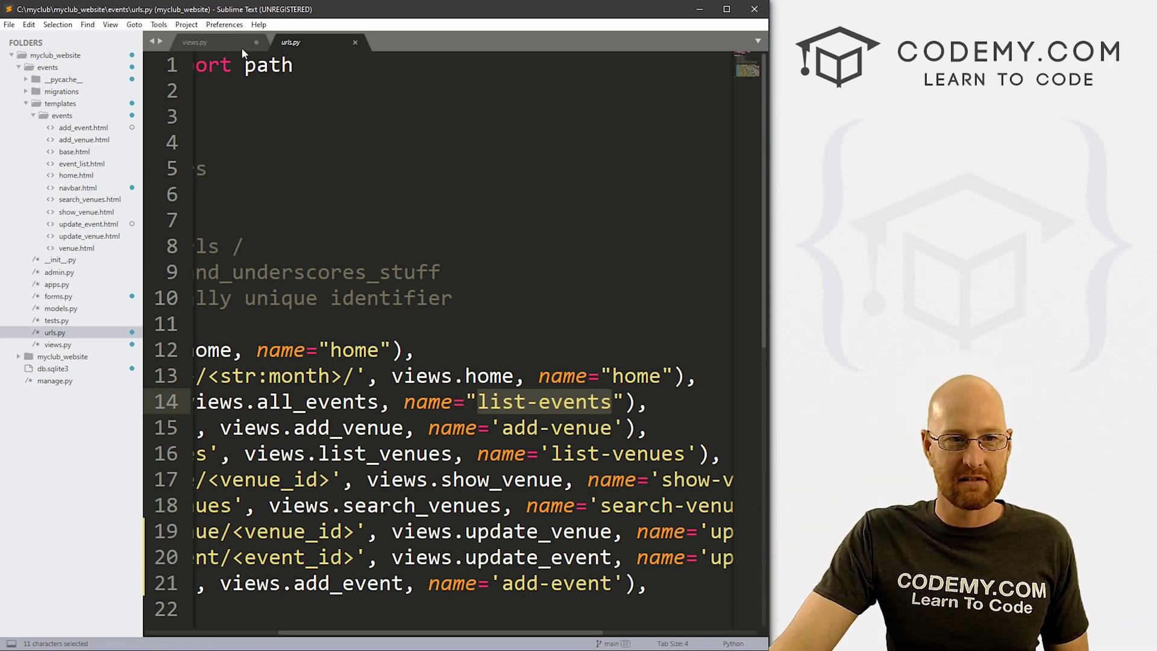
left_click(217, 42)
- Redirect to list-events and render update_event.html instead of update_venue.html
key("ctrl+v")
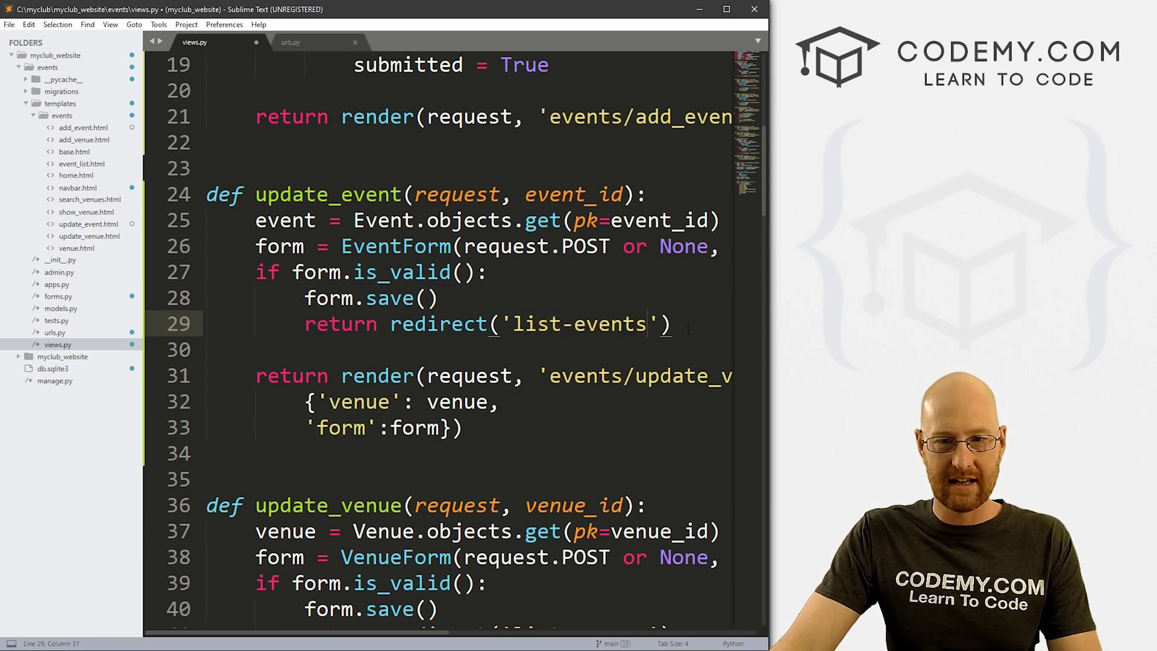
left_click(550, 375)
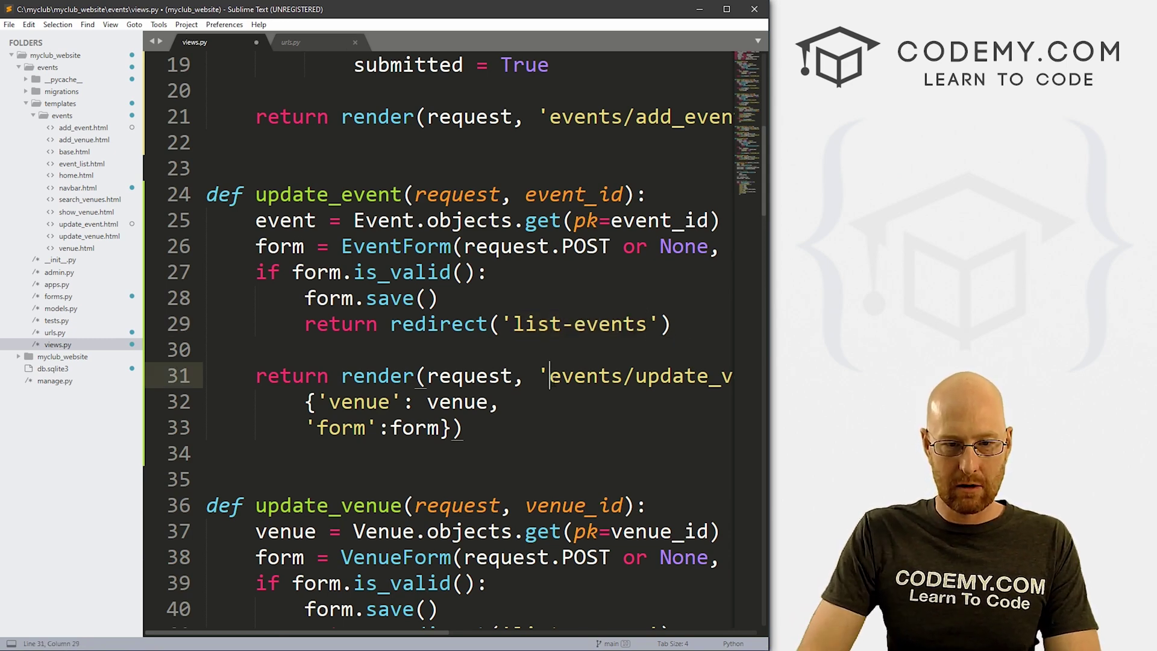
key("End")
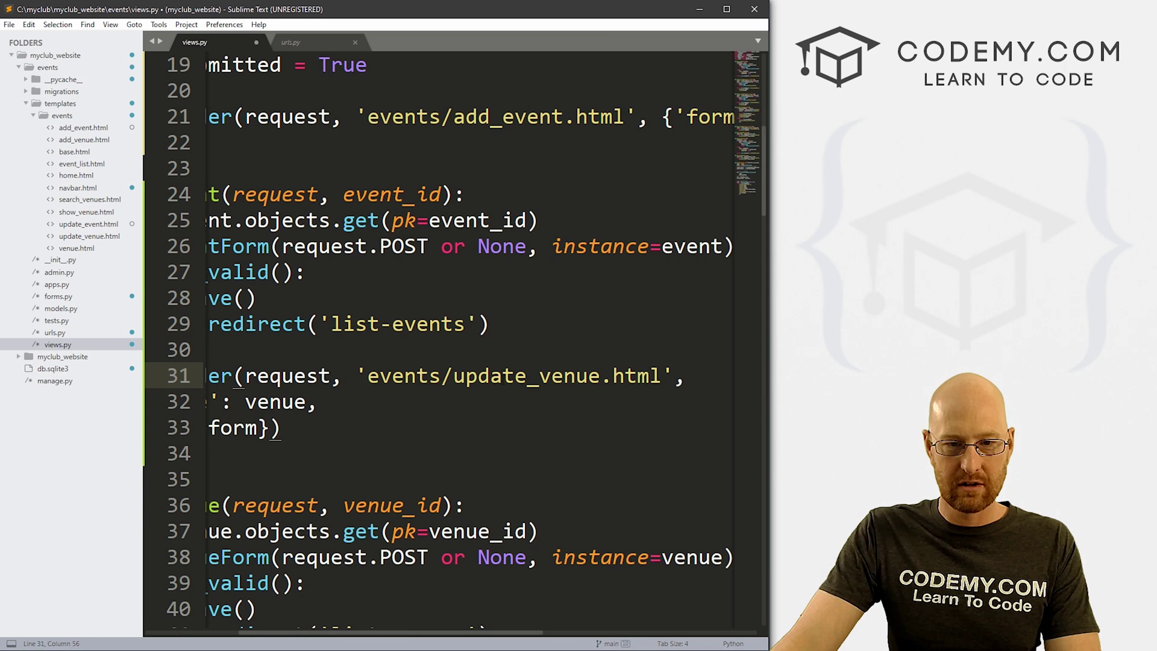
key("shift+Left")
key("shift+Left")
key("shift+Left")
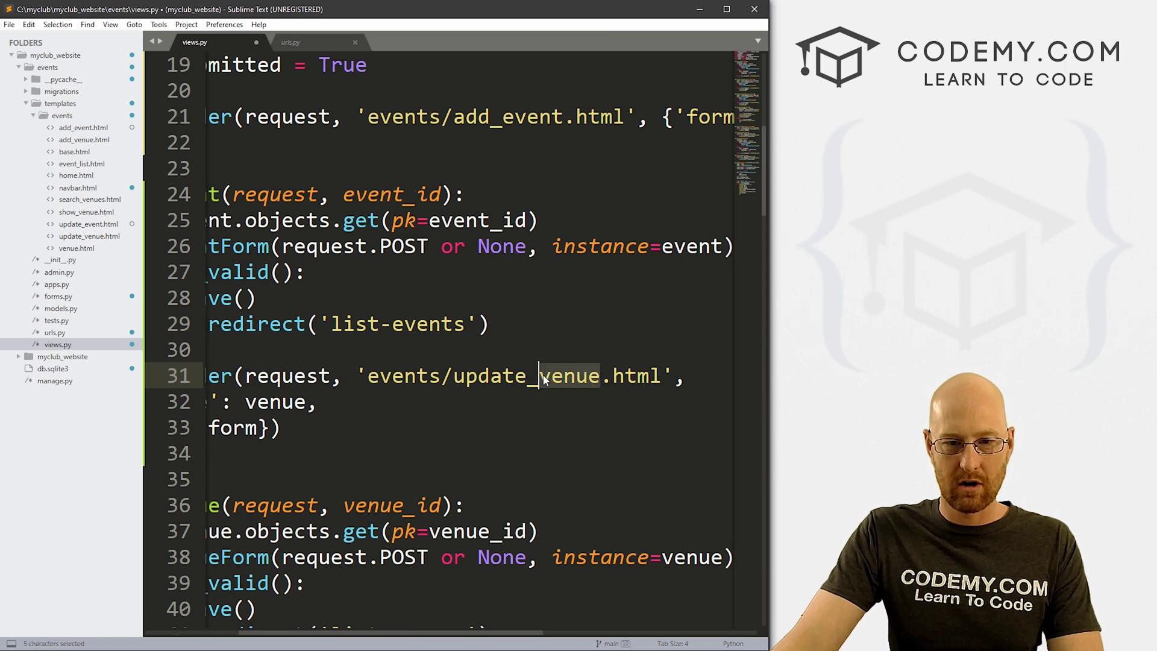
type("even t")
key("BackSpace")
key("BackSpace")
type("t")
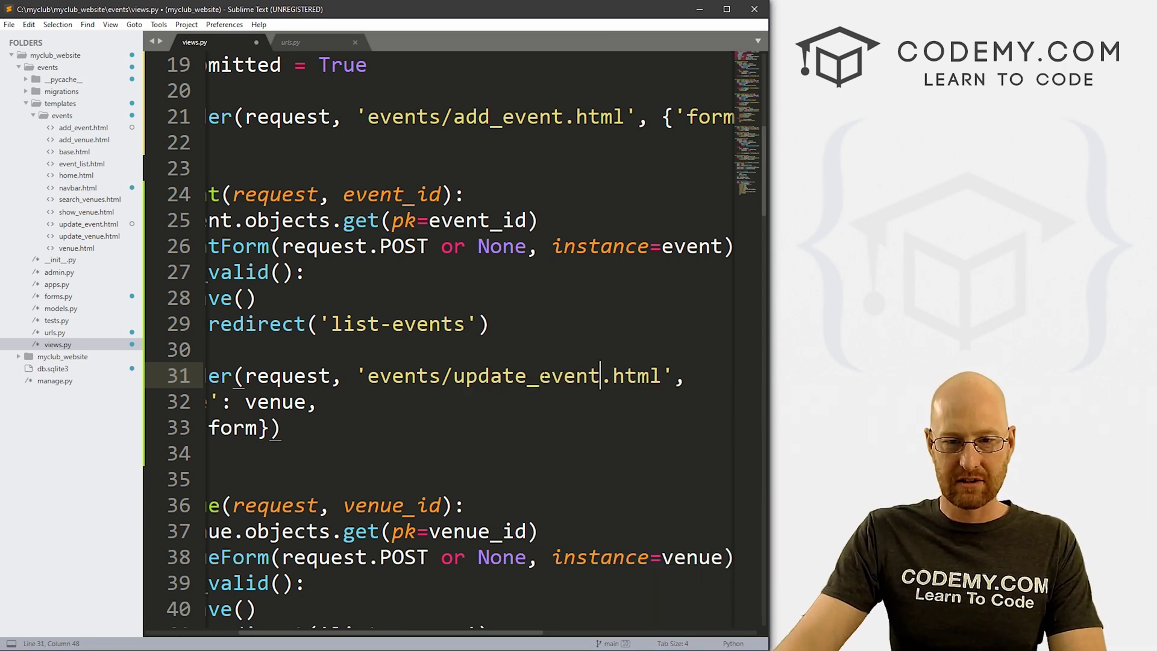
- Change the context entry to 'vent': event and save views.py
key("Down")
key("Home")
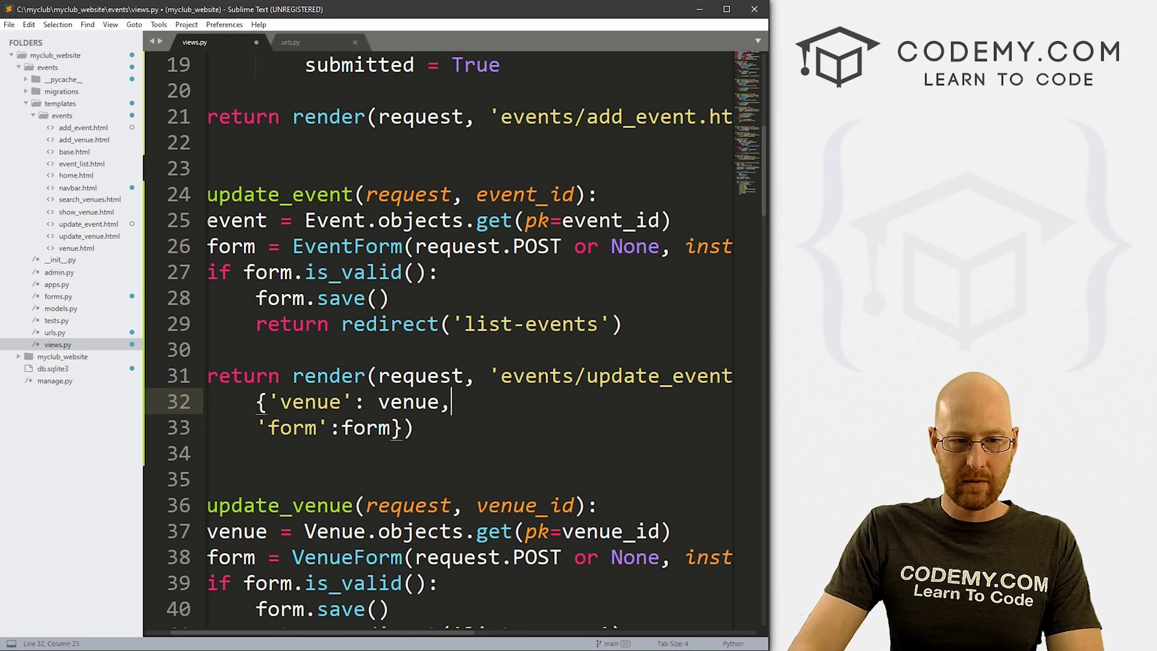
double_click(310, 401)
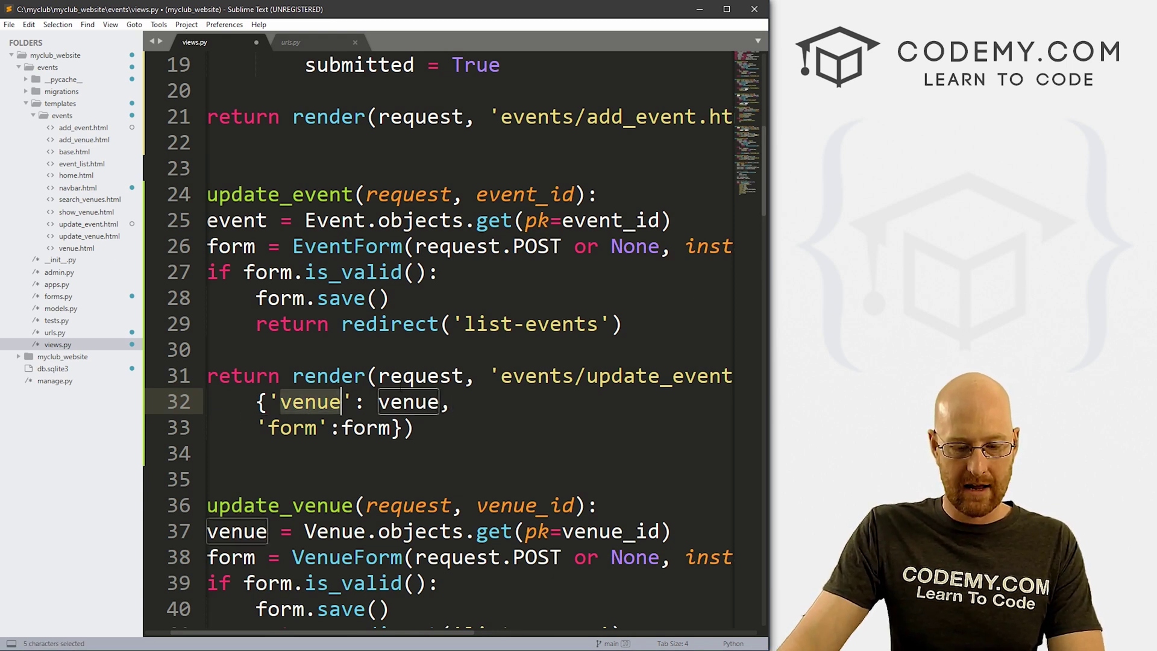
type("vent")
key("Delete")
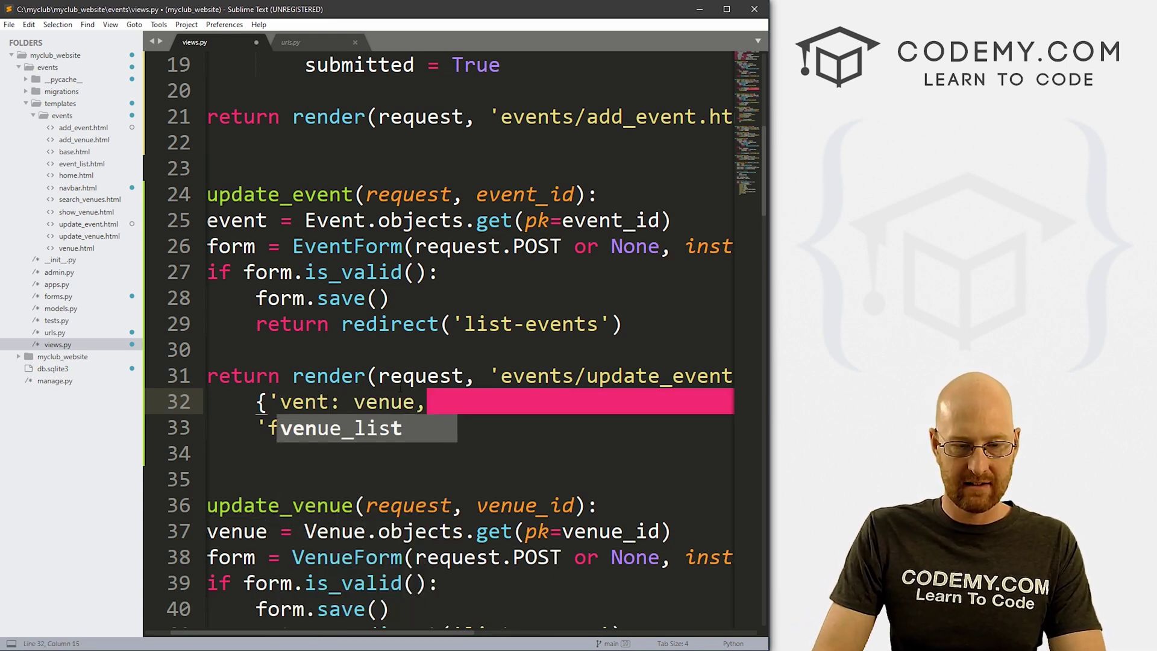
type("'")
key("End")
key("BackSpace")
key("BackSpace")
key("BackSpace")
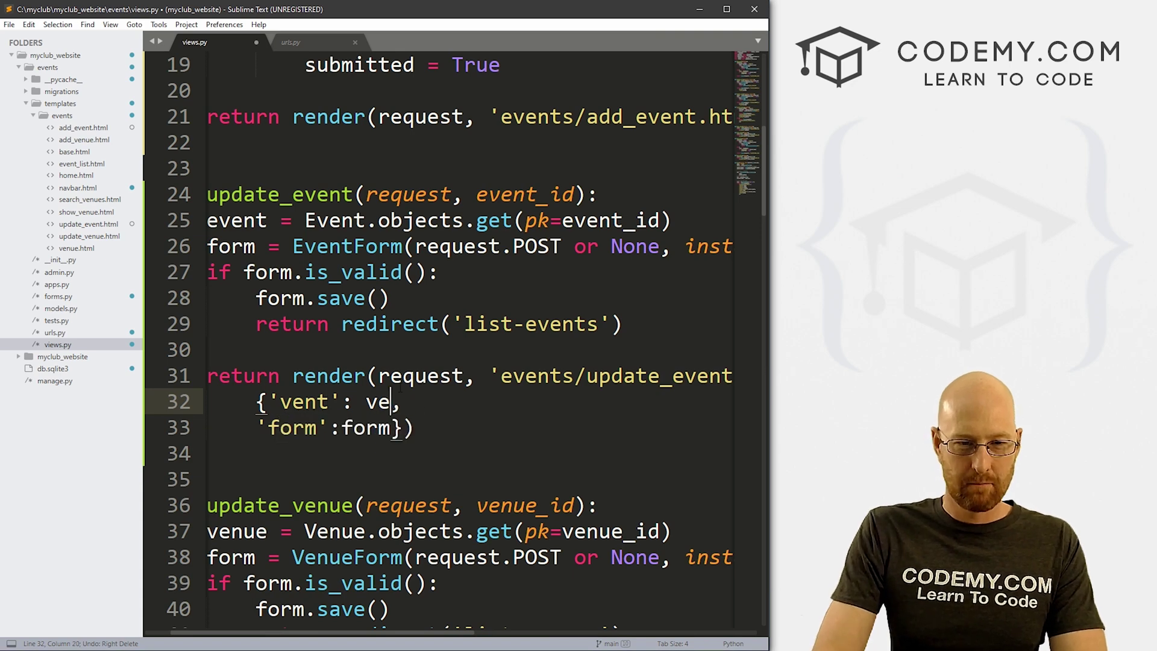
key("BackSpace")
key("BackSpace")
type("event")
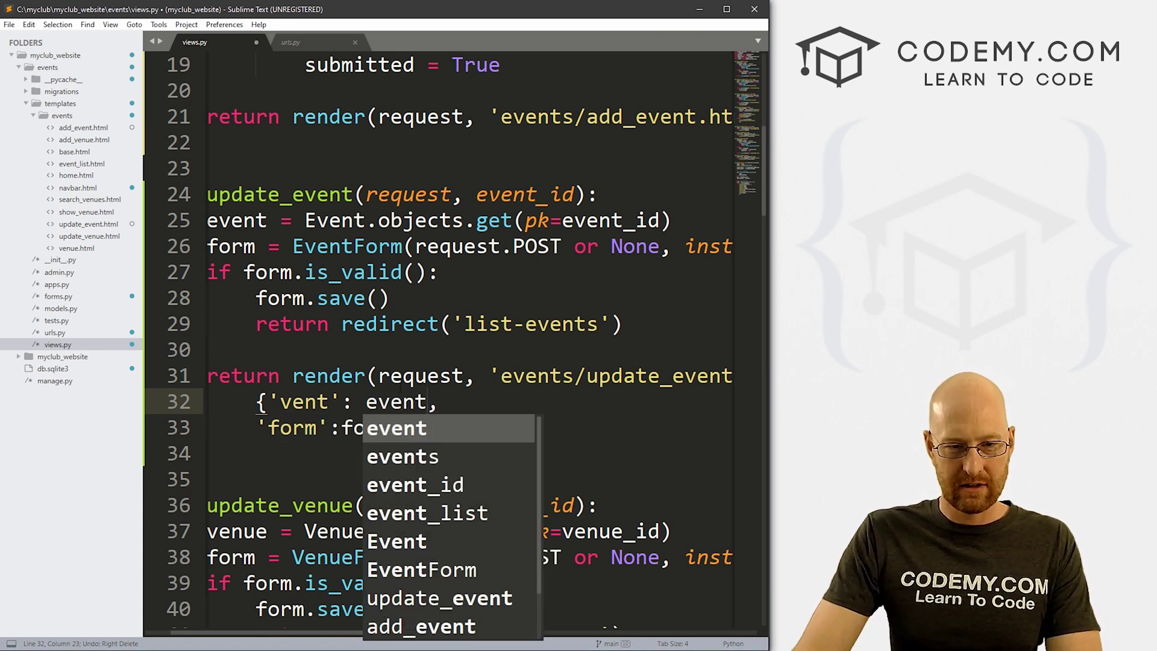
key("ctrl+s")
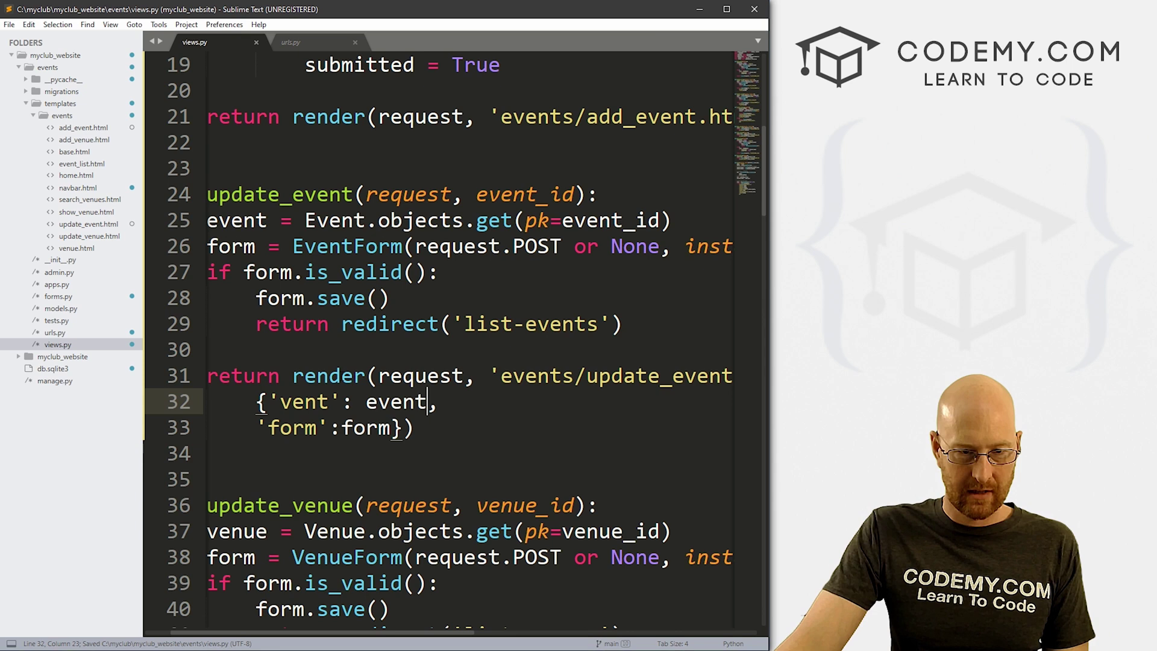
left_click(226, 351)
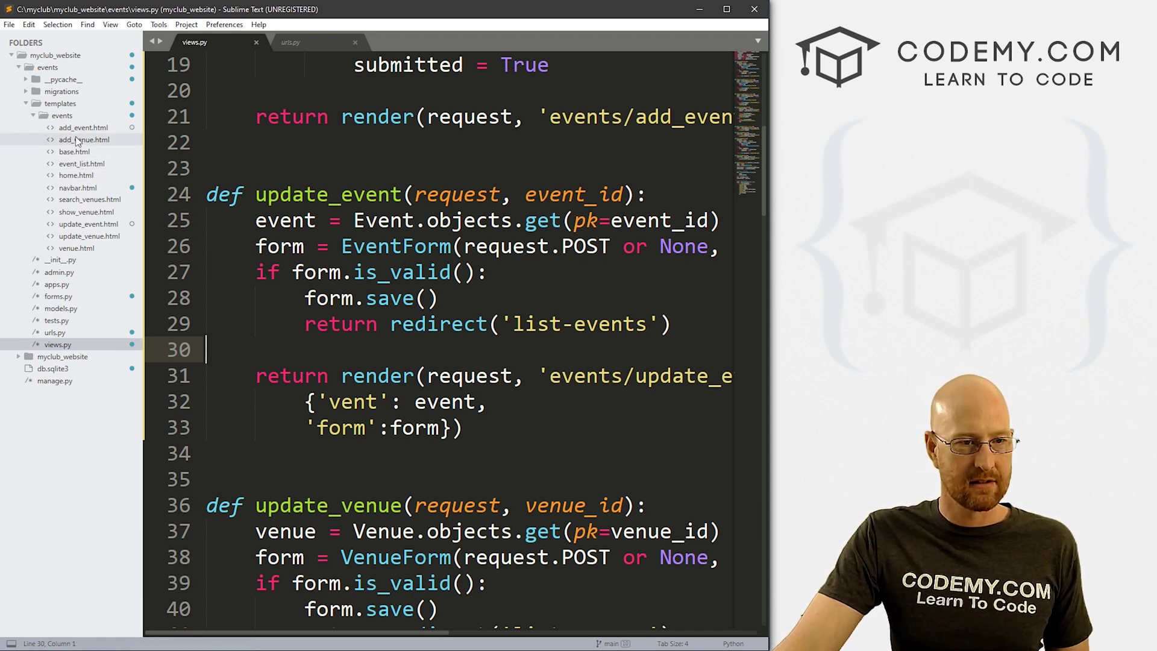
- Review the event card loop in event_list.html, then switch to Firefox
left_click(80, 164)
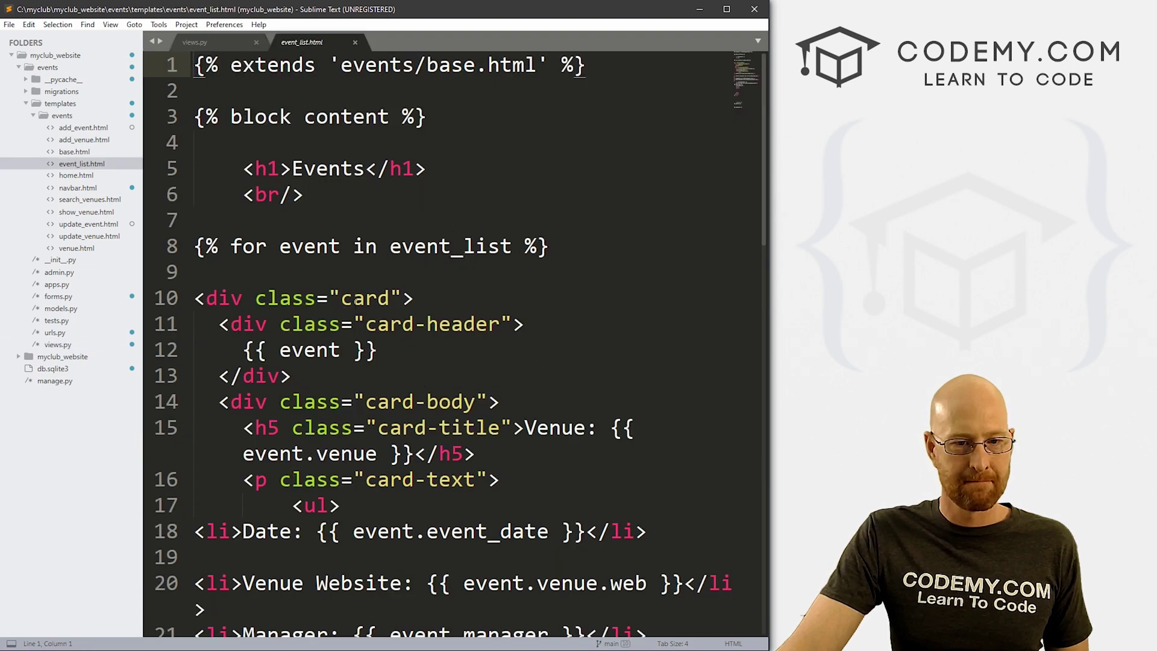
scroll(452, 343, "down", 5)
scroll(452, 343, "down", 3)
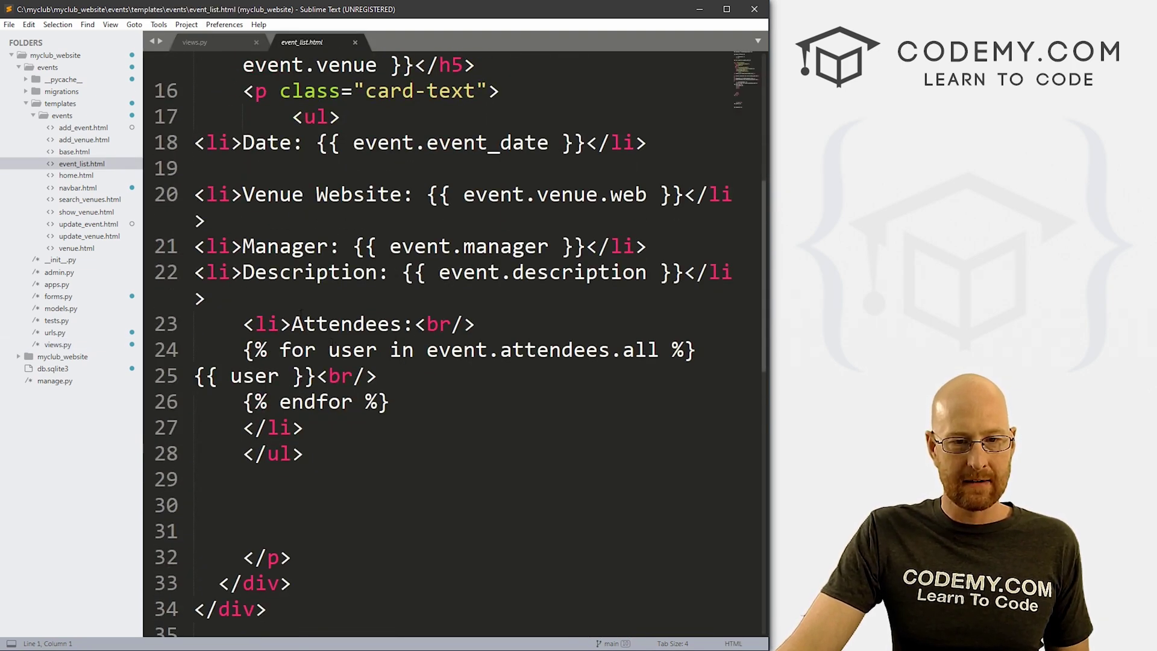
scroll(452, 344, "down", 3)
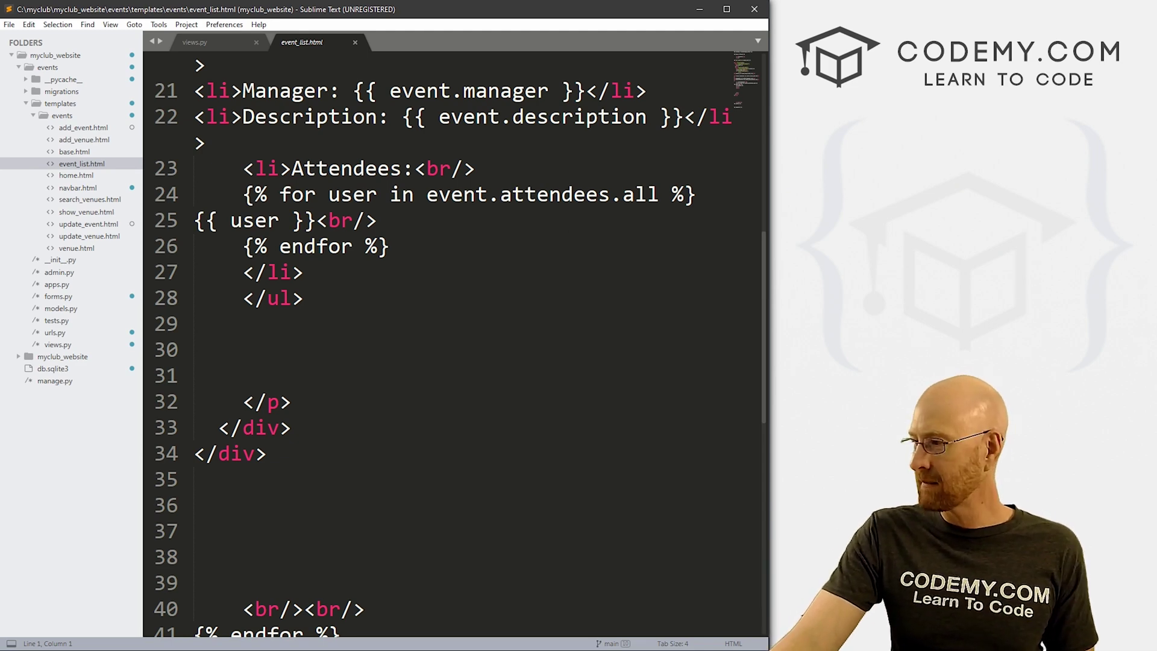
key("alt+Tab")
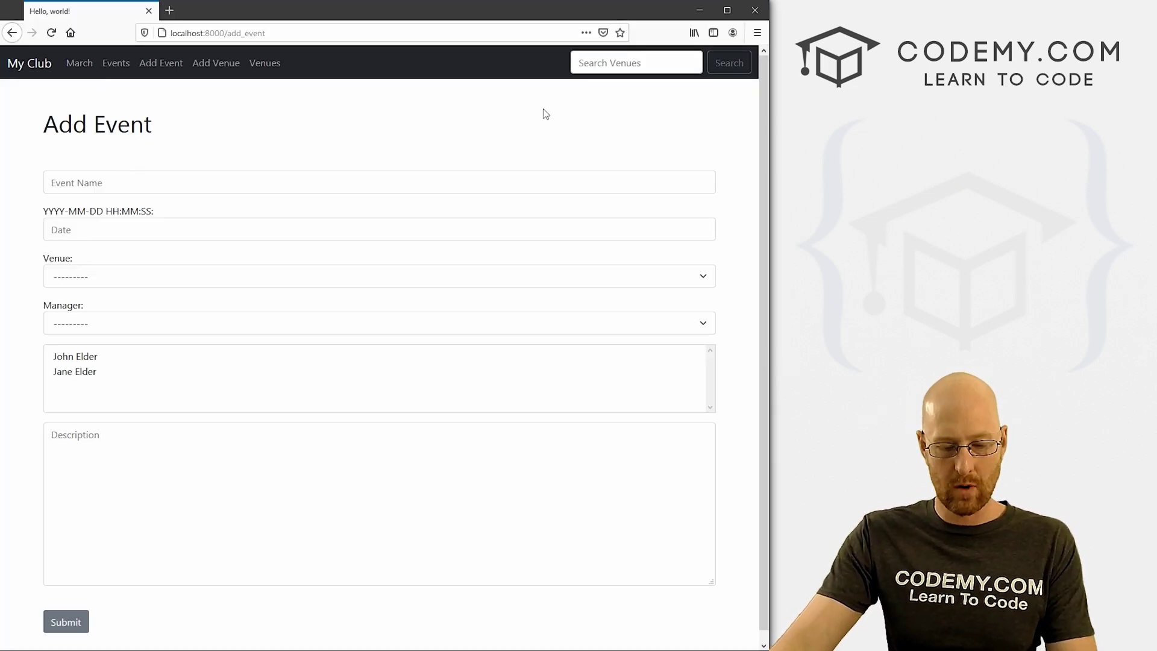
- Open Bootstrap's Card docs in a new tab, then load the club site's Events list
key("ctrl+t")
type("getbootstrap.com")
key("Return")
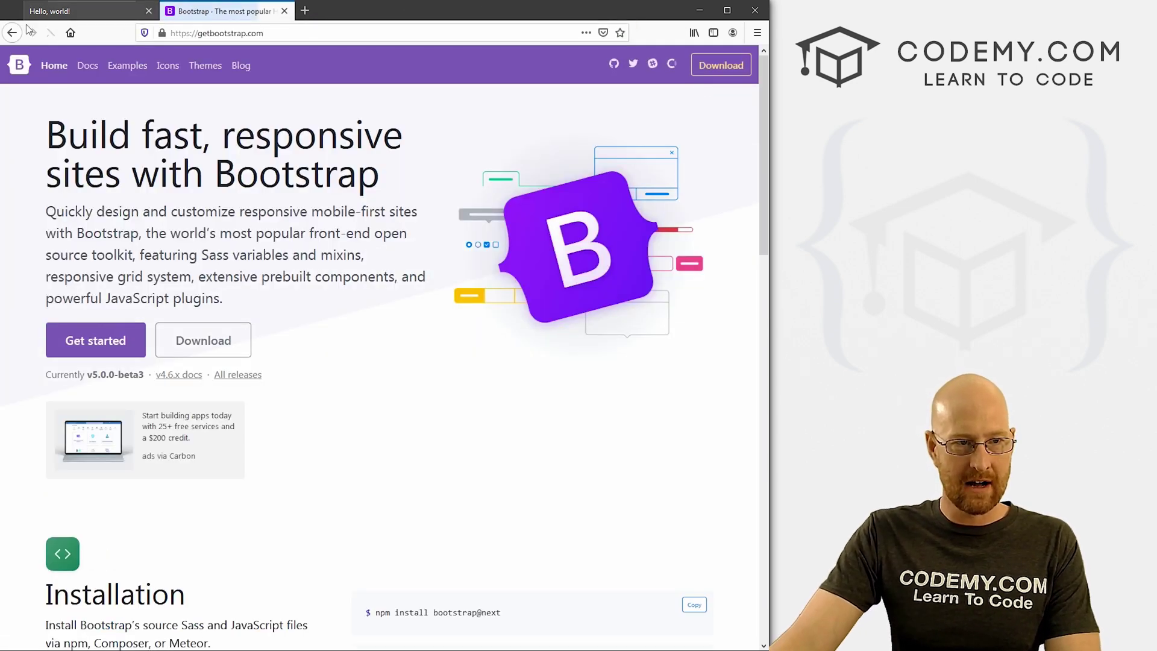
left_click(87, 66)
left_click(52, 446)
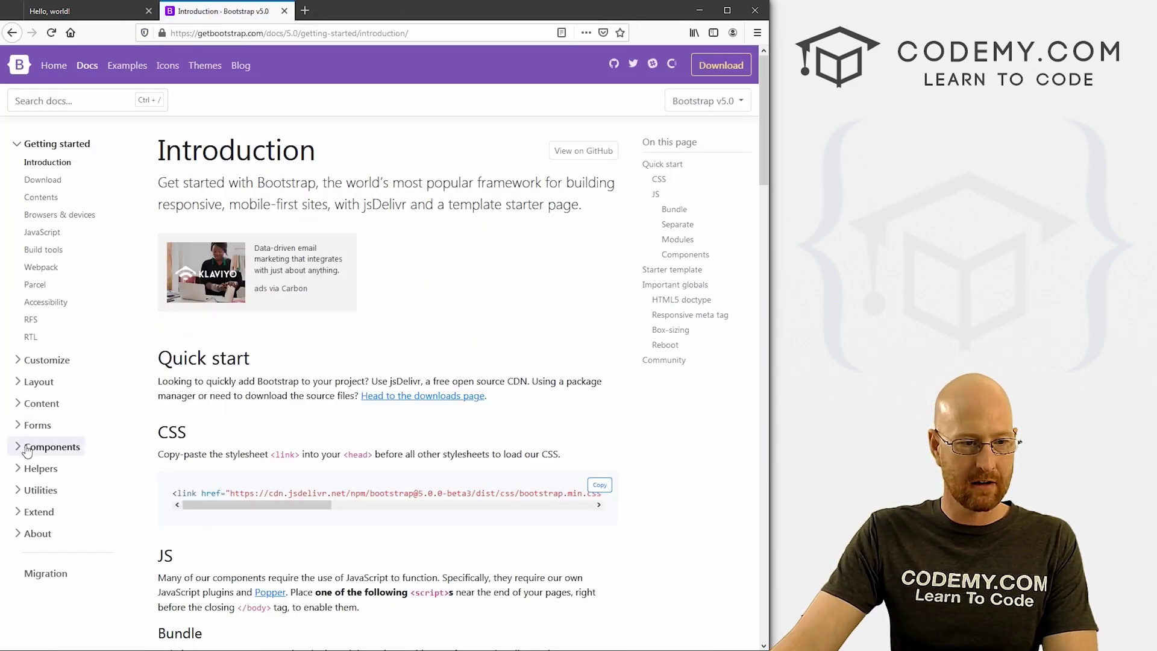
scroll(51, 434, "down", 5)
left_click(33, 265)
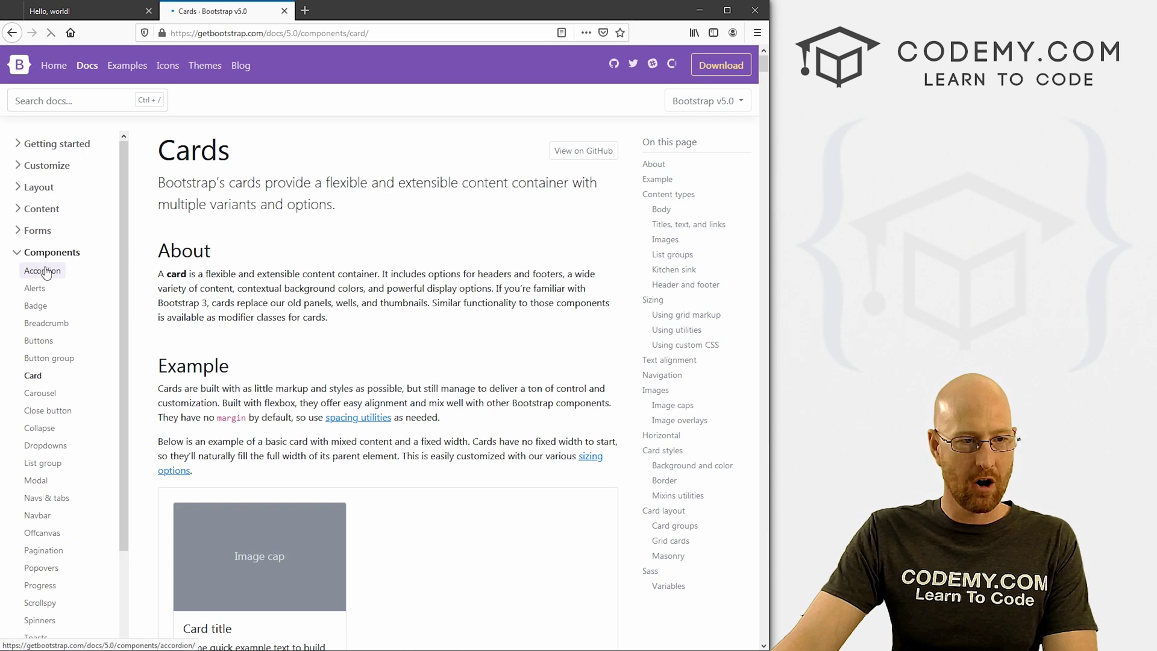
left_click(85, 11)
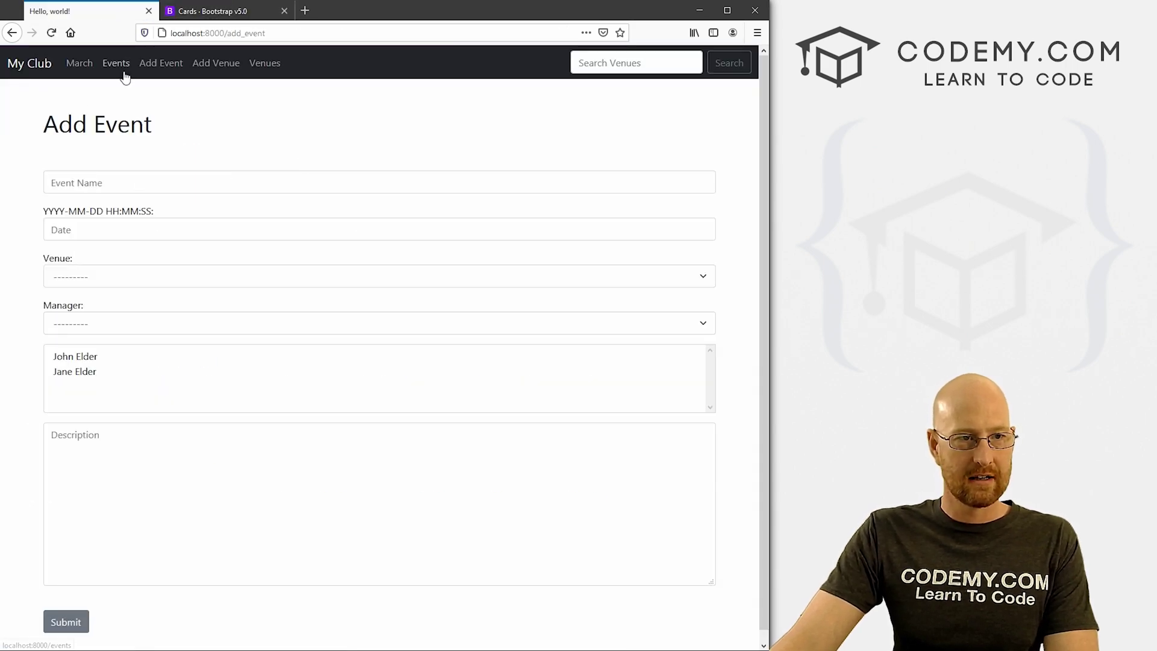
left_click(116, 62)
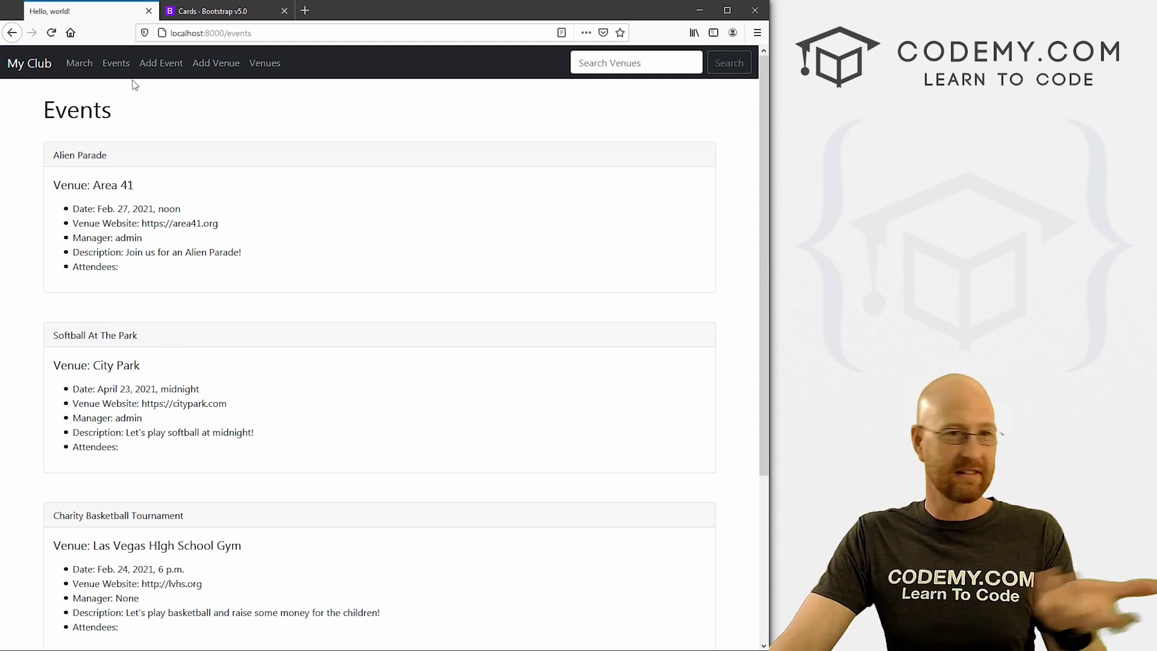
- Review the Featured header-and-footer card example and select its card-footer markup
left_click(214, 11)
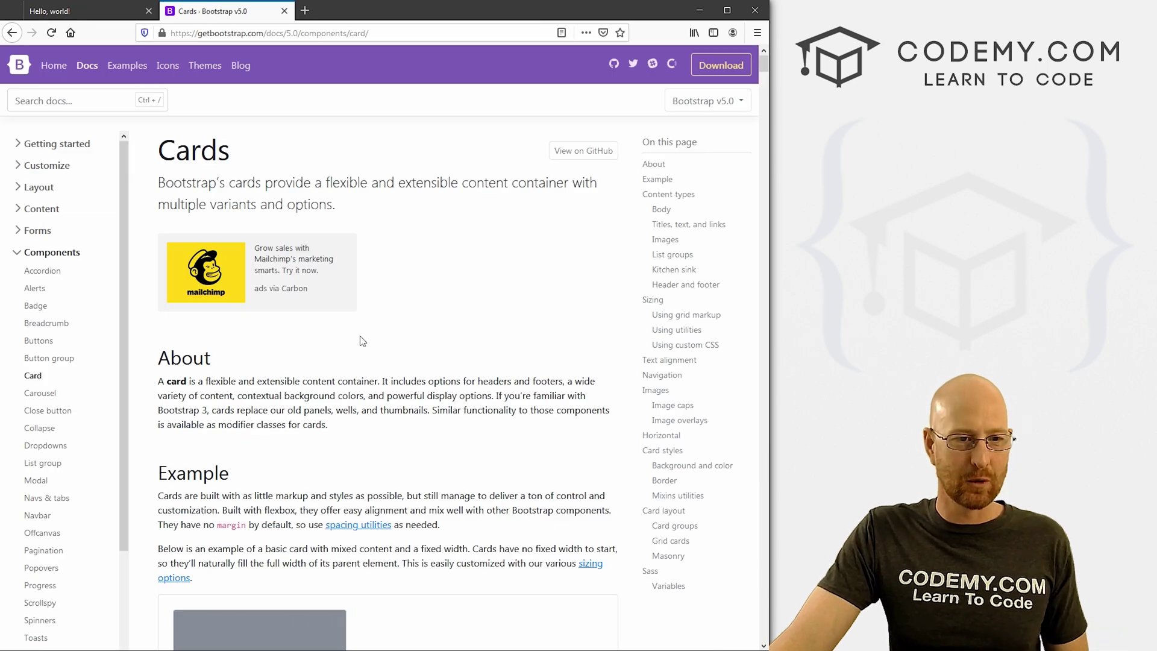
scroll(362, 334, "down", 5)
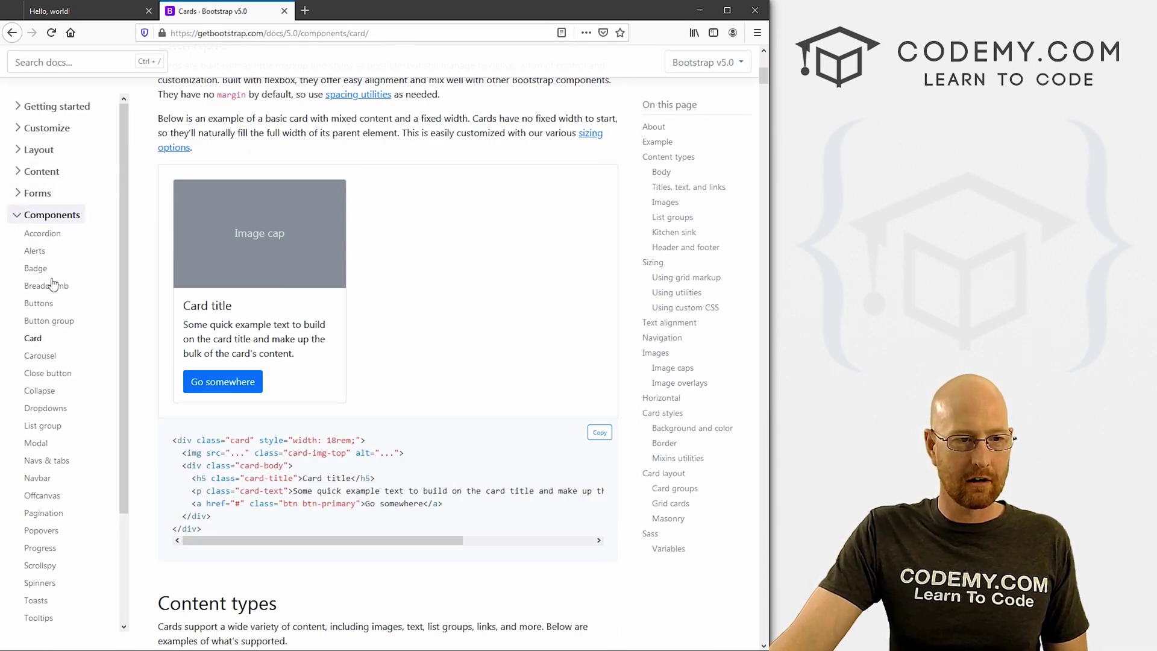
scroll(429, 330, "down", 1)
scroll(429, 330, "down", 5)
scroll(428, 329, "down", 5)
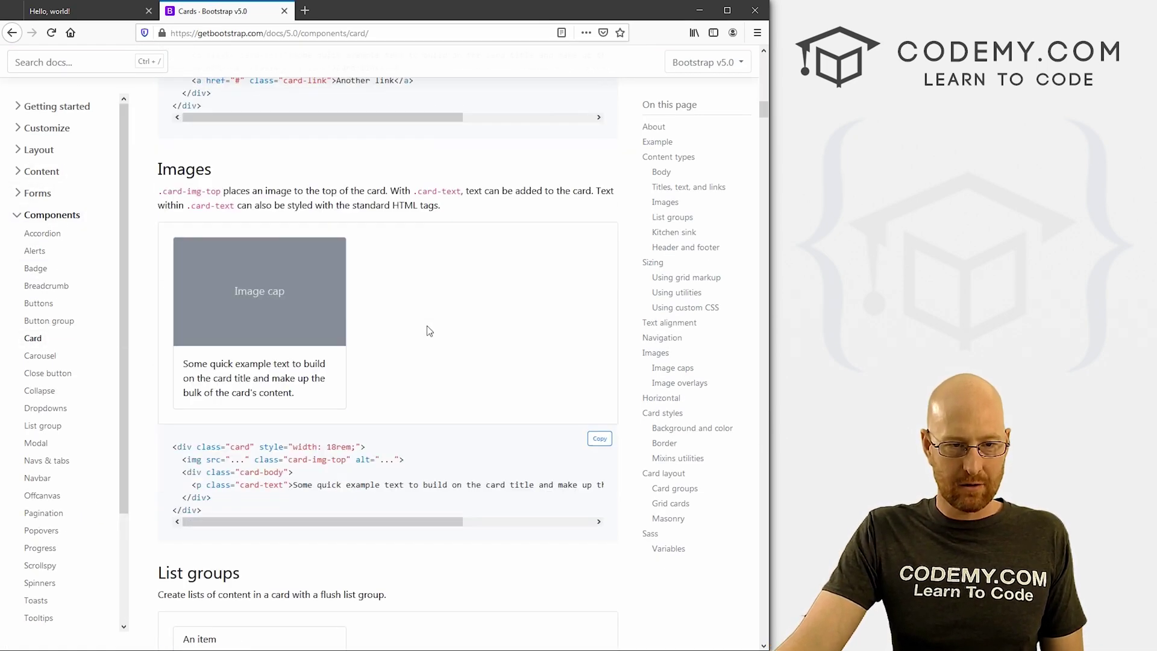
scroll(429, 330, "down", 5)
scroll(429, 330, "down", 5)
scroll(428, 331, "down", 5)
scroll(429, 330, "down", 4)
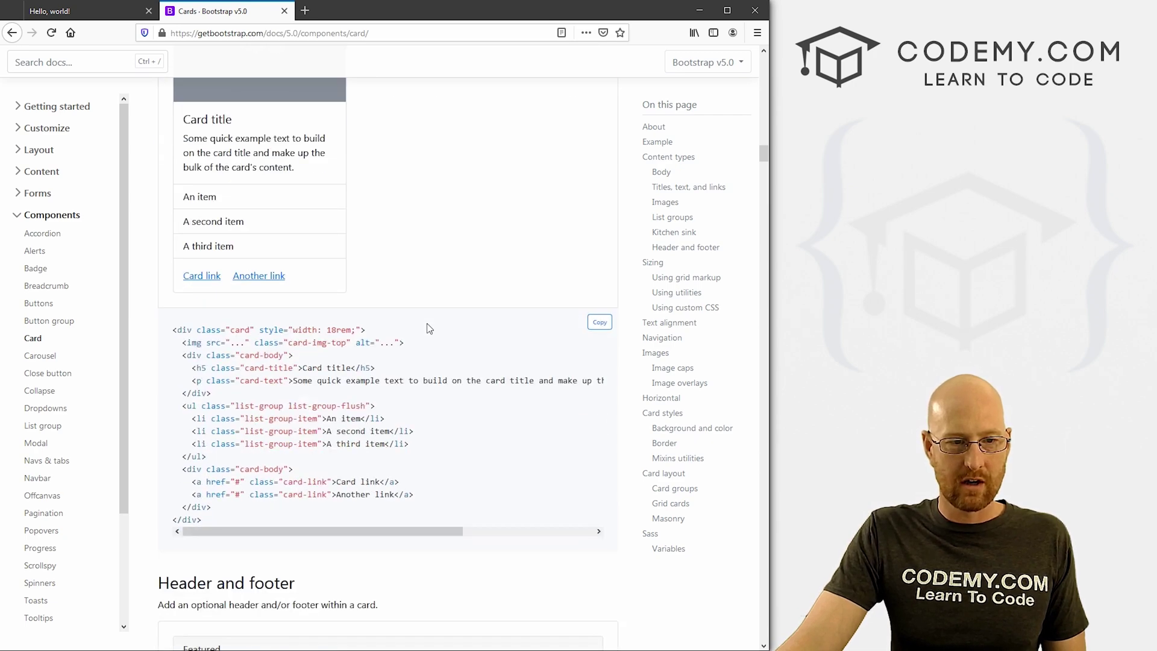
scroll(429, 330, "down", 5)
scroll(425, 321, "down", 4)
scroll(423, 319, "up", 2)
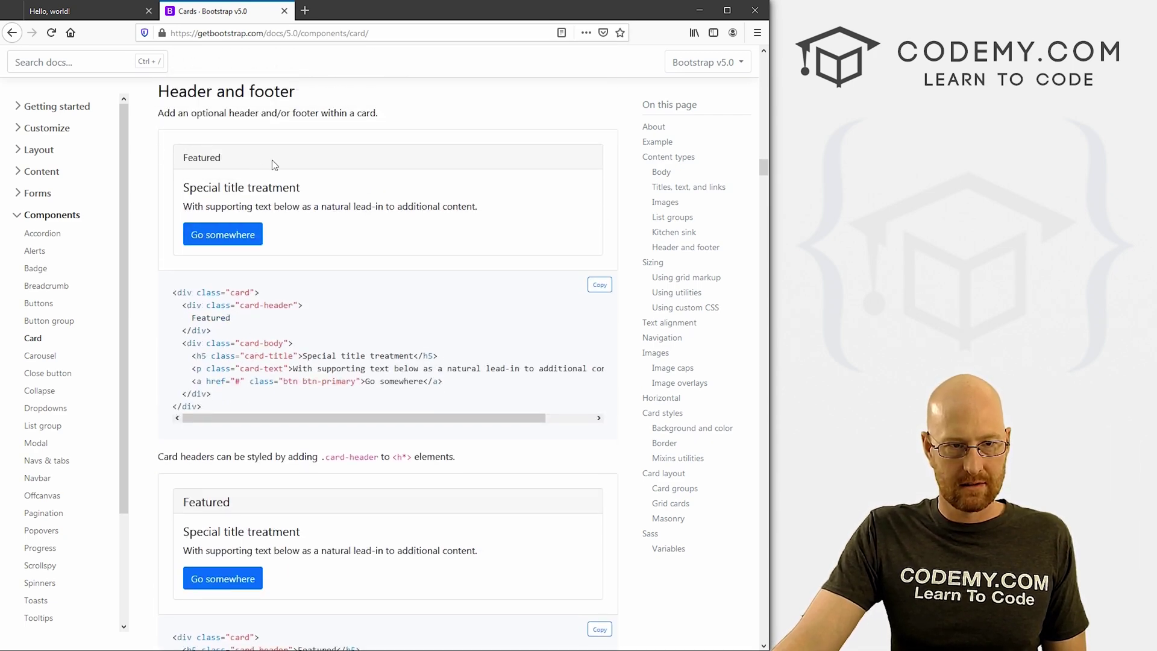
left_click_drag(274, 164, 185, 172)
left_click(300, 222)
scroll(330, 252, "down", 4)
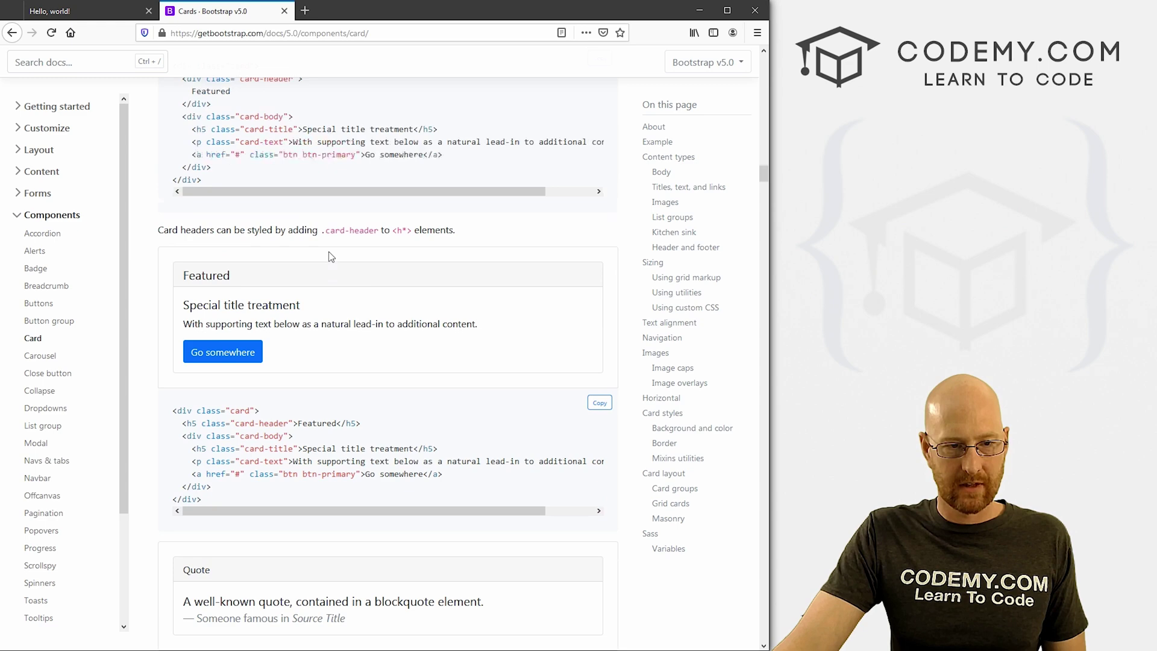
scroll(330, 251, "down", 4)
scroll(330, 251, "down", 3)
scroll(330, 251, "down", 3)
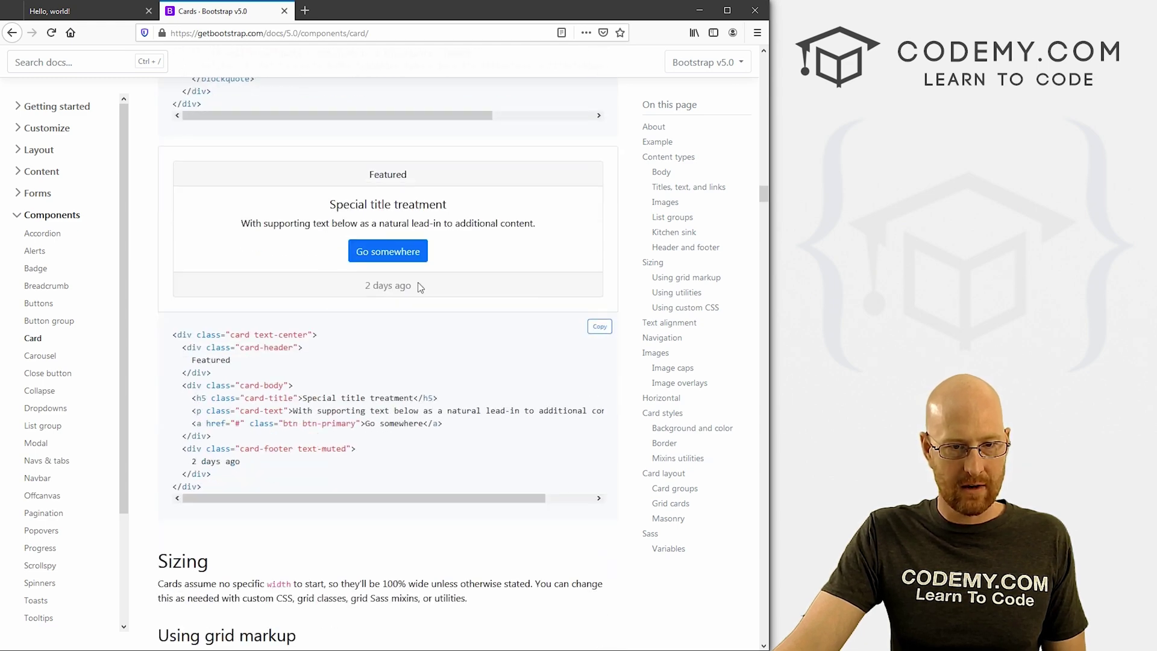
left_click_drag(419, 287, 339, 291)
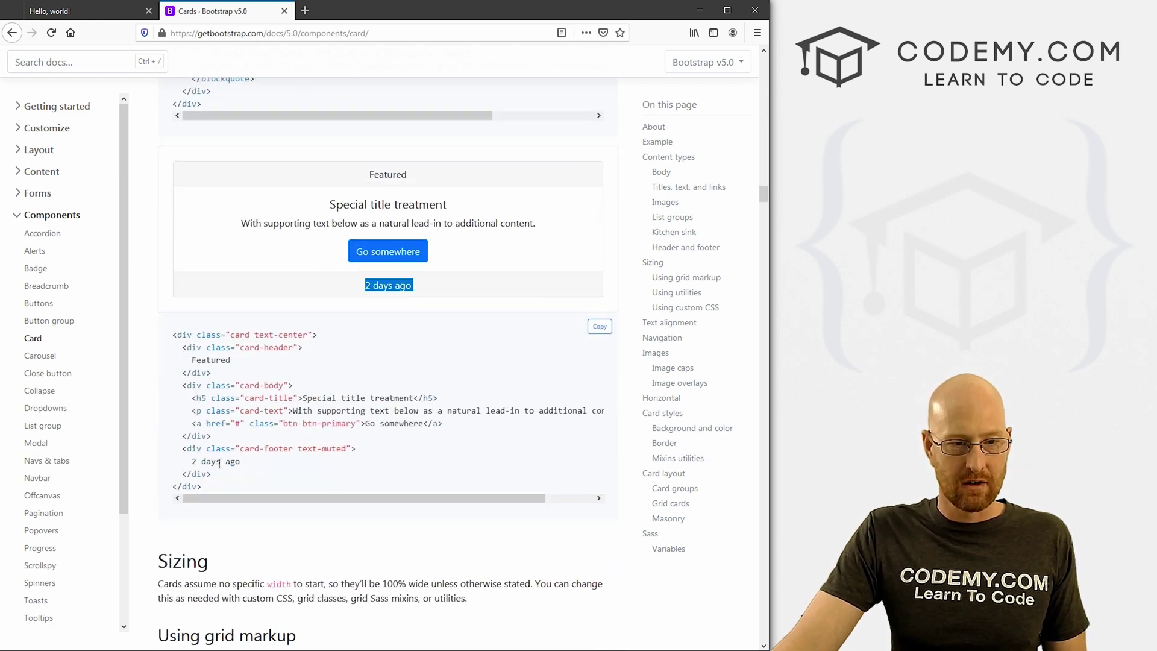
left_click_drag(185, 448, 263, 450)
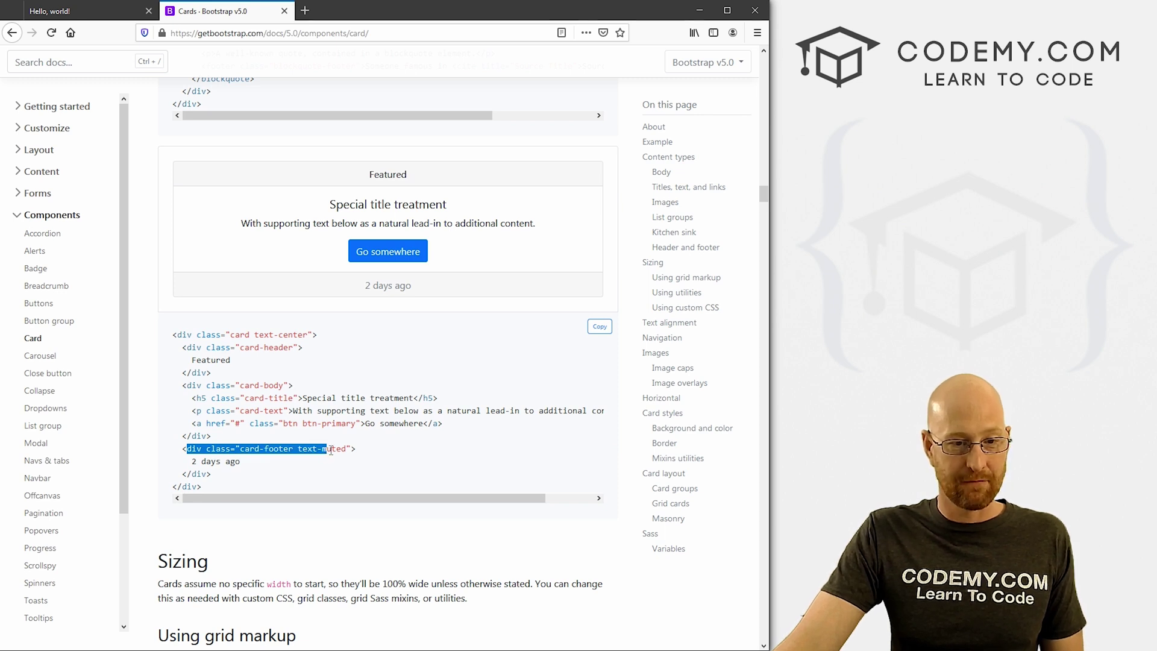
left_click_drag(334, 449, 356, 461)
left_click(241, 479)
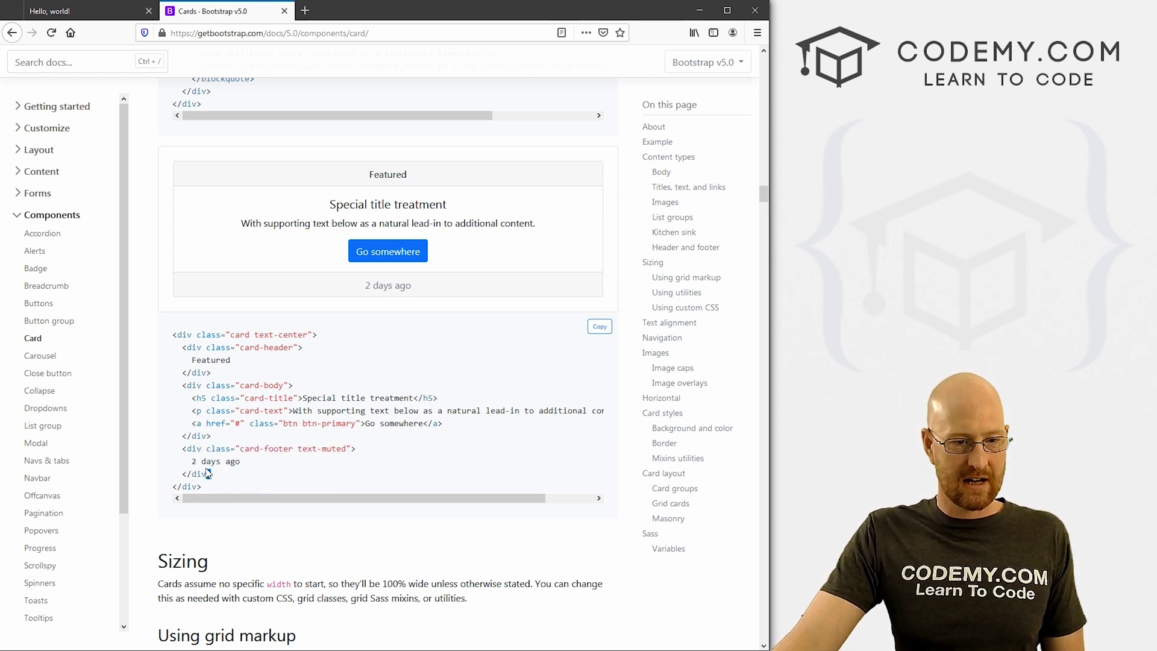
left_click_drag(210, 474, 182, 449)
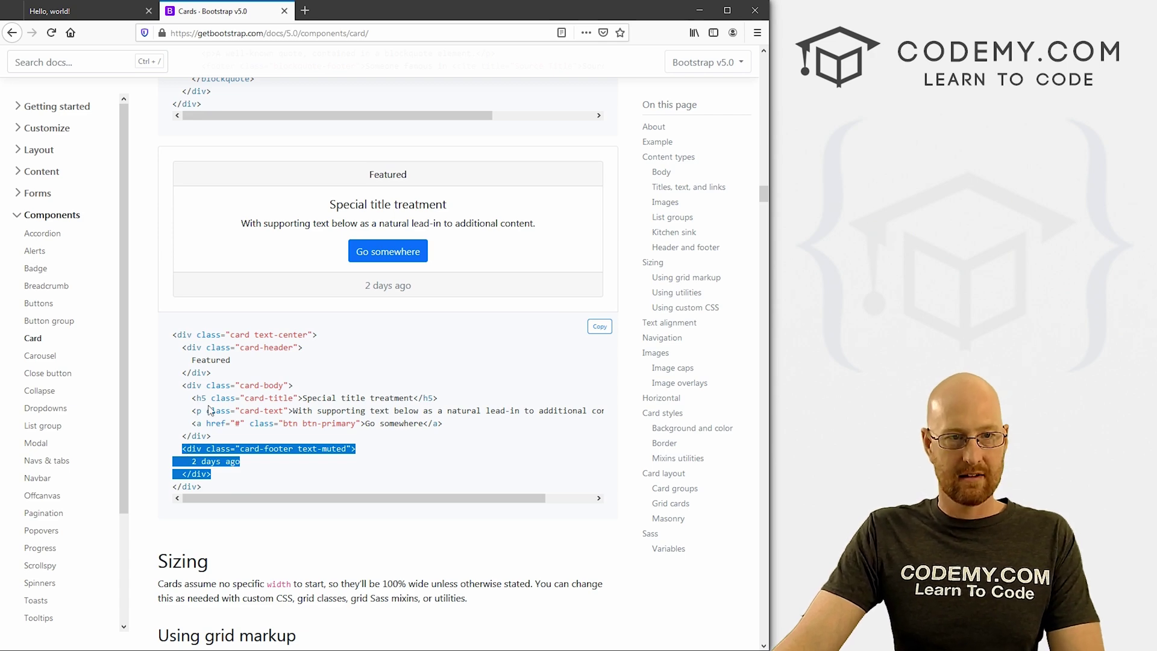
left_click(88, 11)
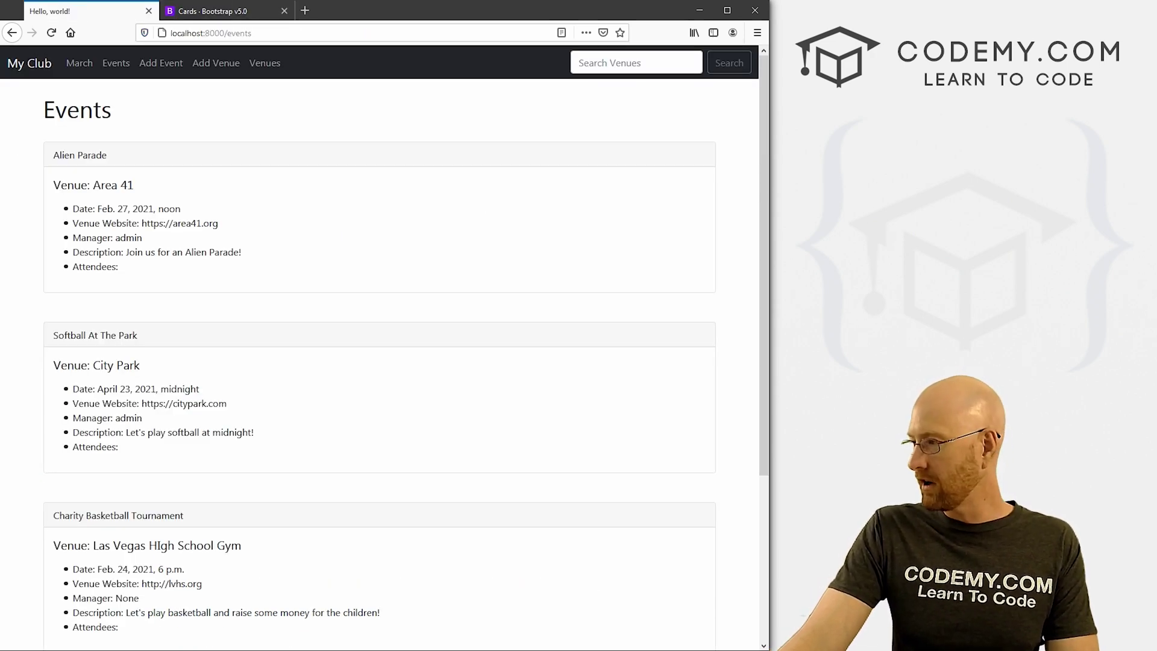
- Open a new line after the card-body closing tag on line 33 of event_list.html
key("alt+Tab")
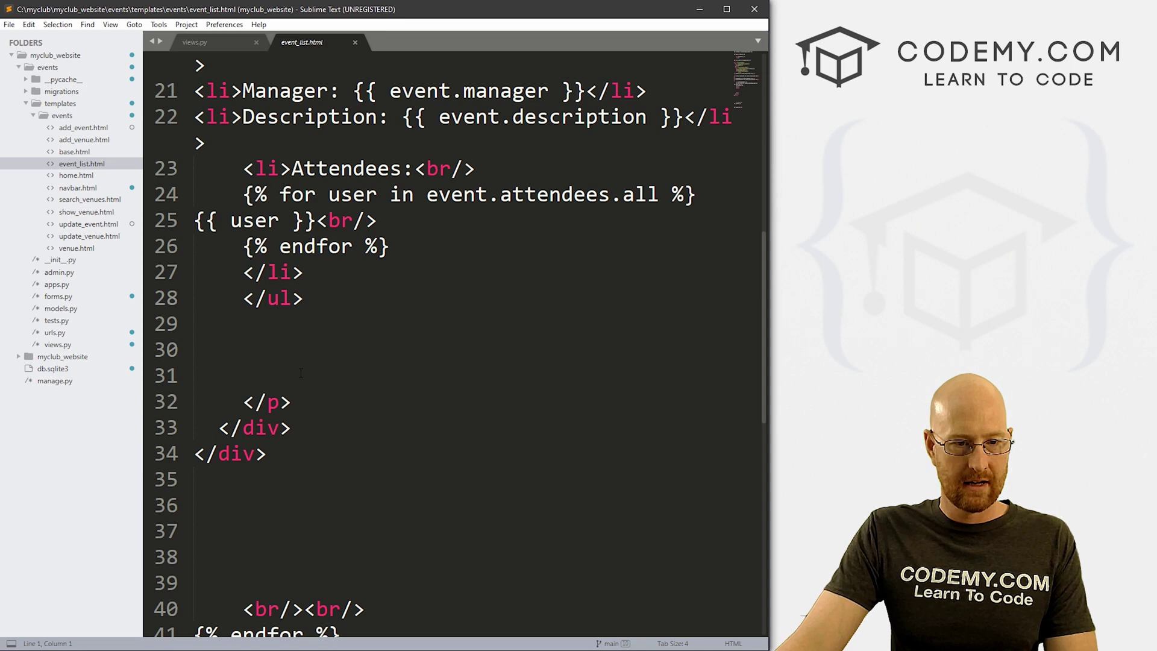
left_click(305, 435)
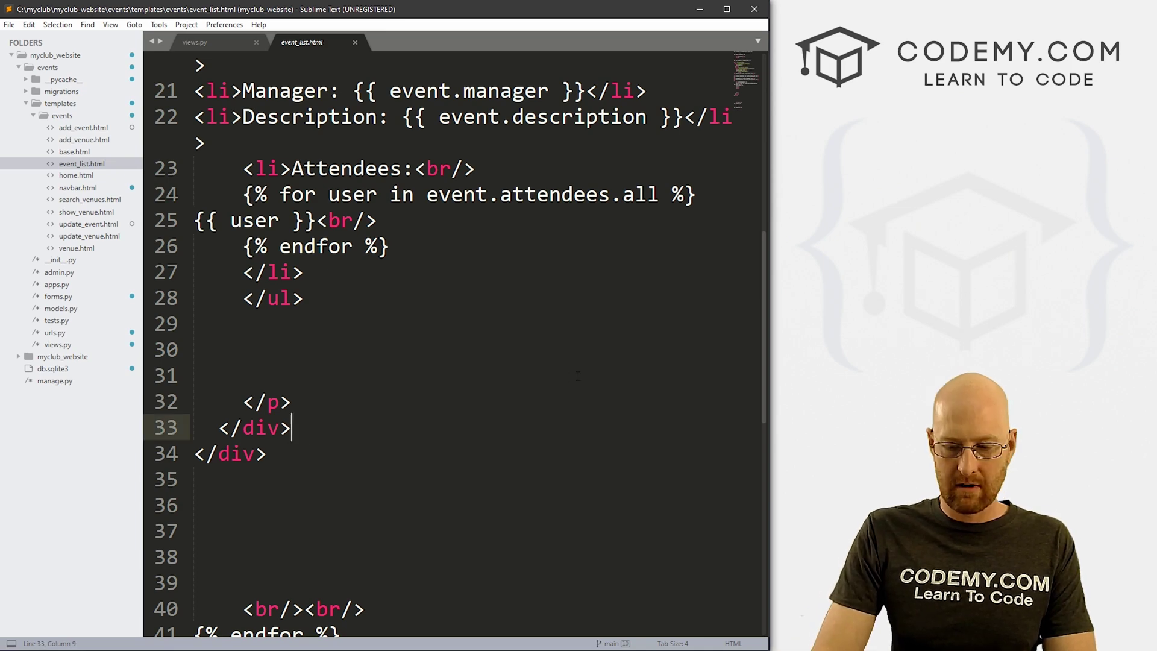
key("Return")
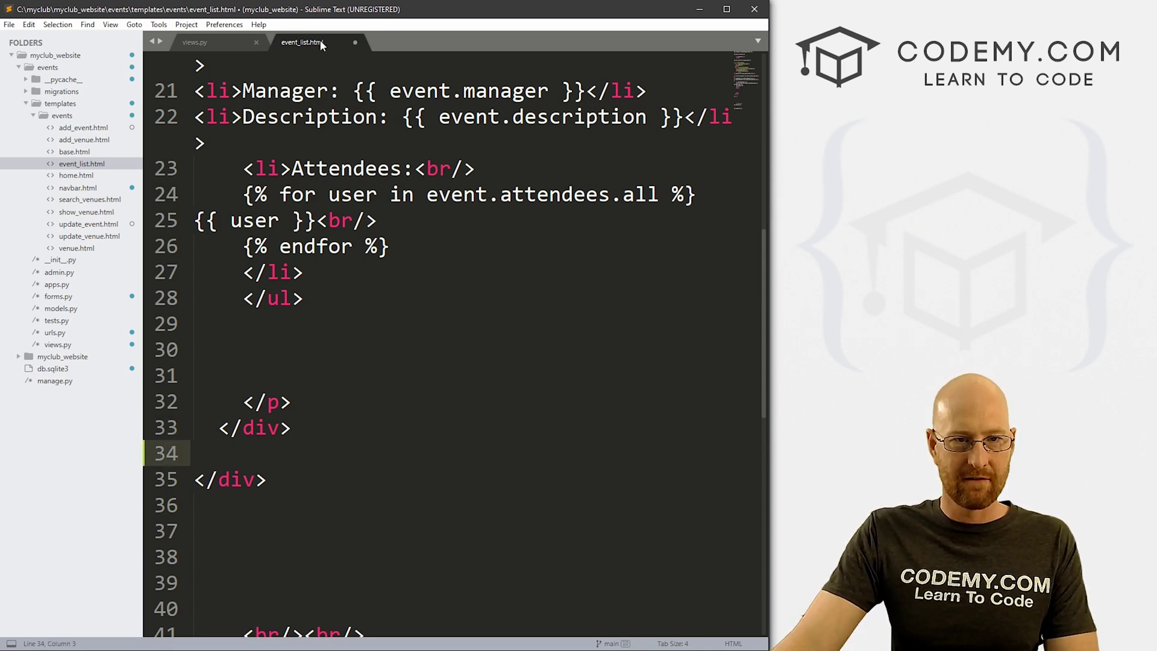
scroll(452, 362, "up", 10)
scroll(452, 361, "up", 3)
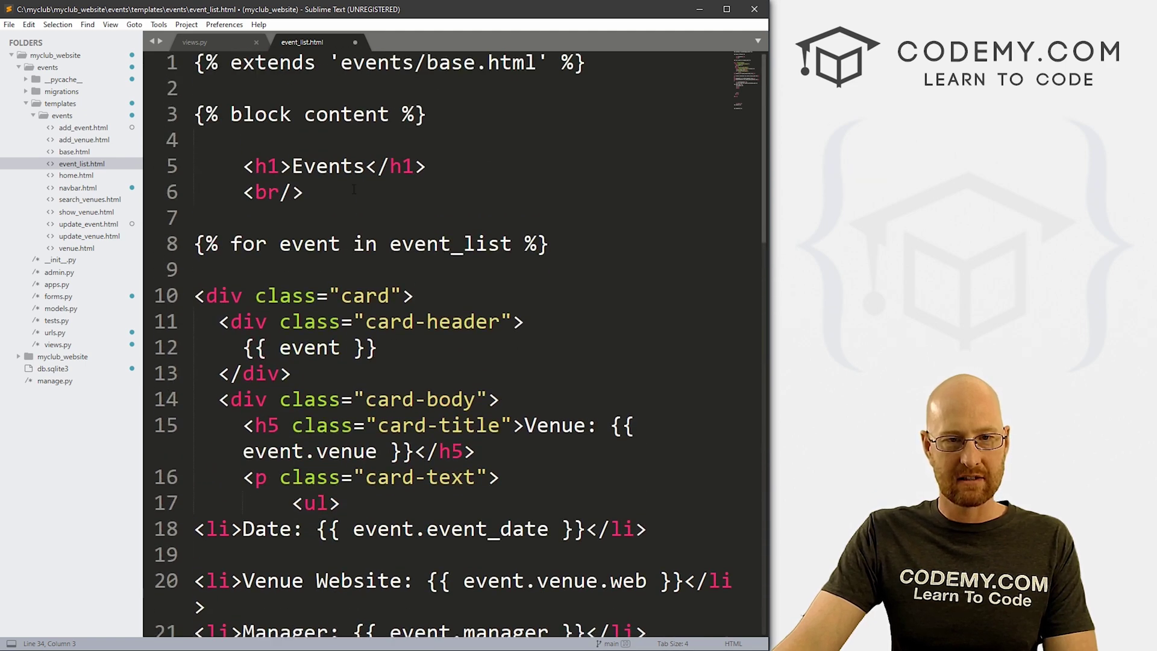
scroll(453, 362, "down", 3)
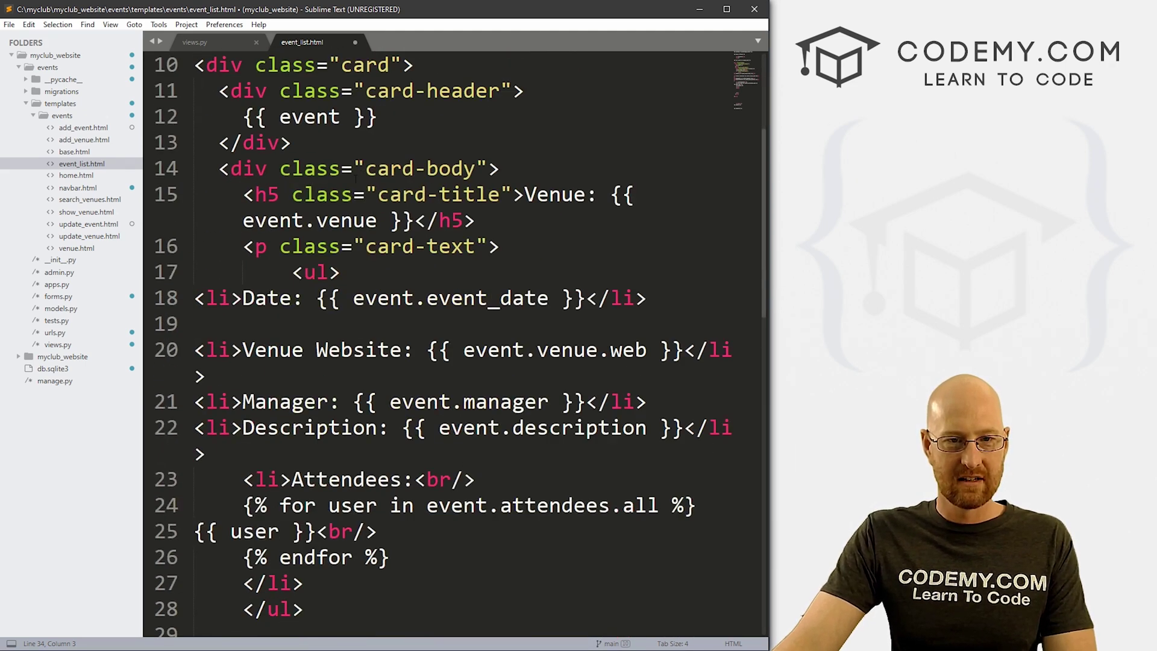
left_click_drag(354, 169, 512, 173)
scroll(452, 362, "down", 5)
scroll(453, 361, "down", 2)
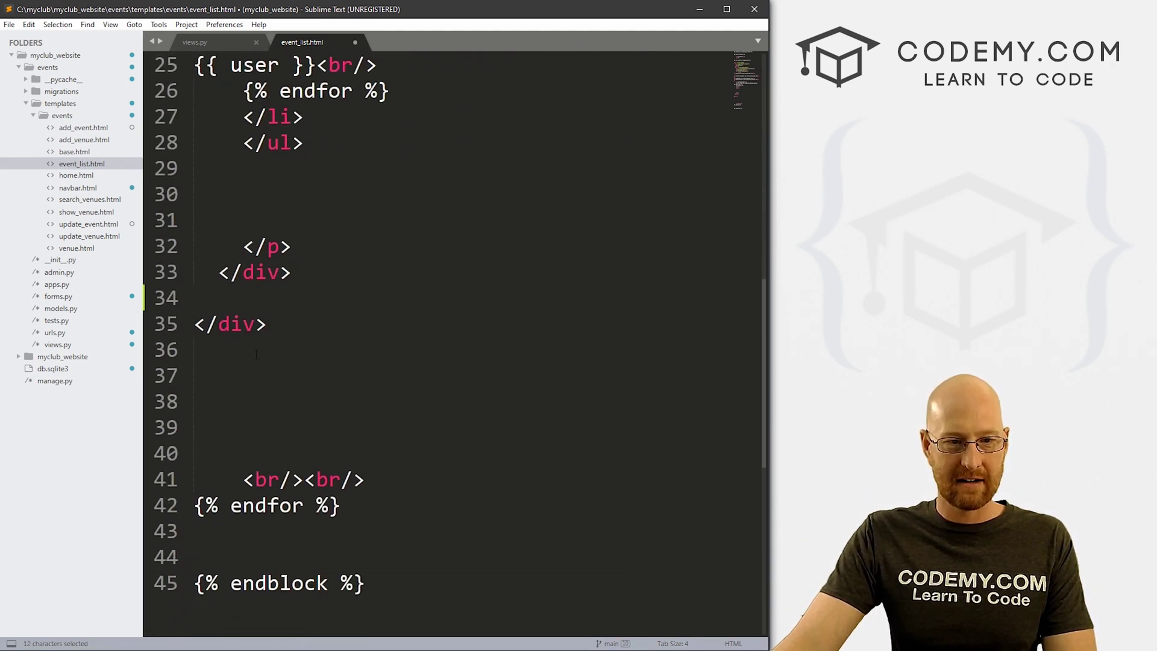
scroll(256, 352, "down", 4)
scroll(285, 316, "up", 4)
- Paste the card footer div, change '2 days ago' to 'Update Event', and save
left_click(275, 291)
type("<div class=\"card-footer text-muted\">     2 days ago   </div>")
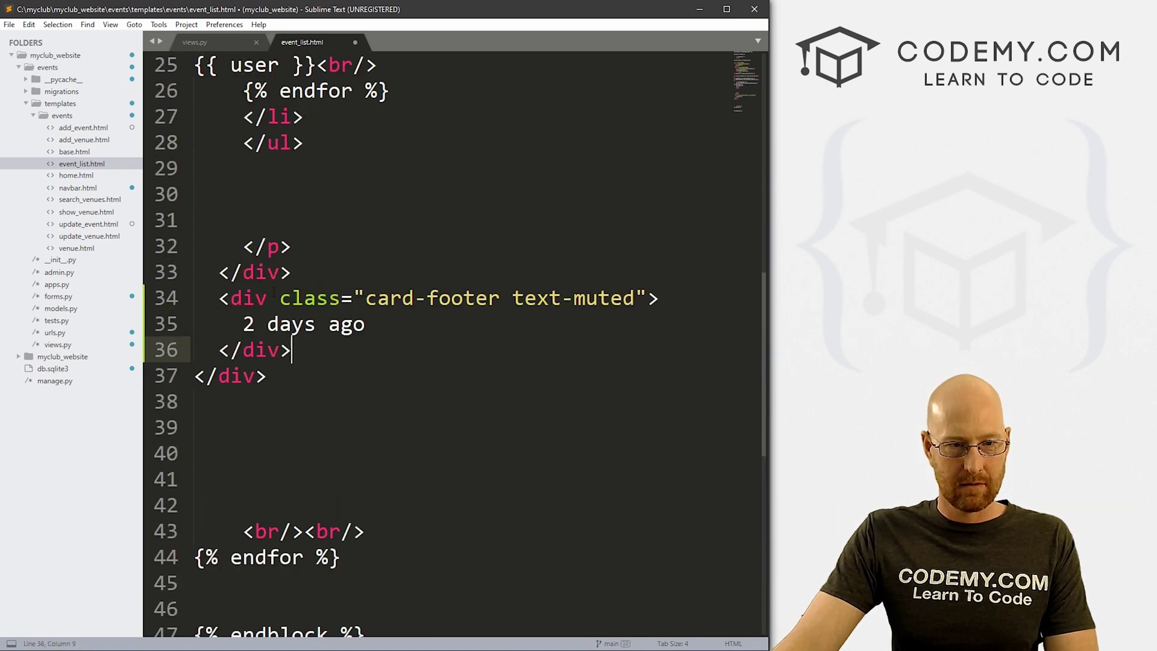
left_click_drag(366, 324, 242, 323)
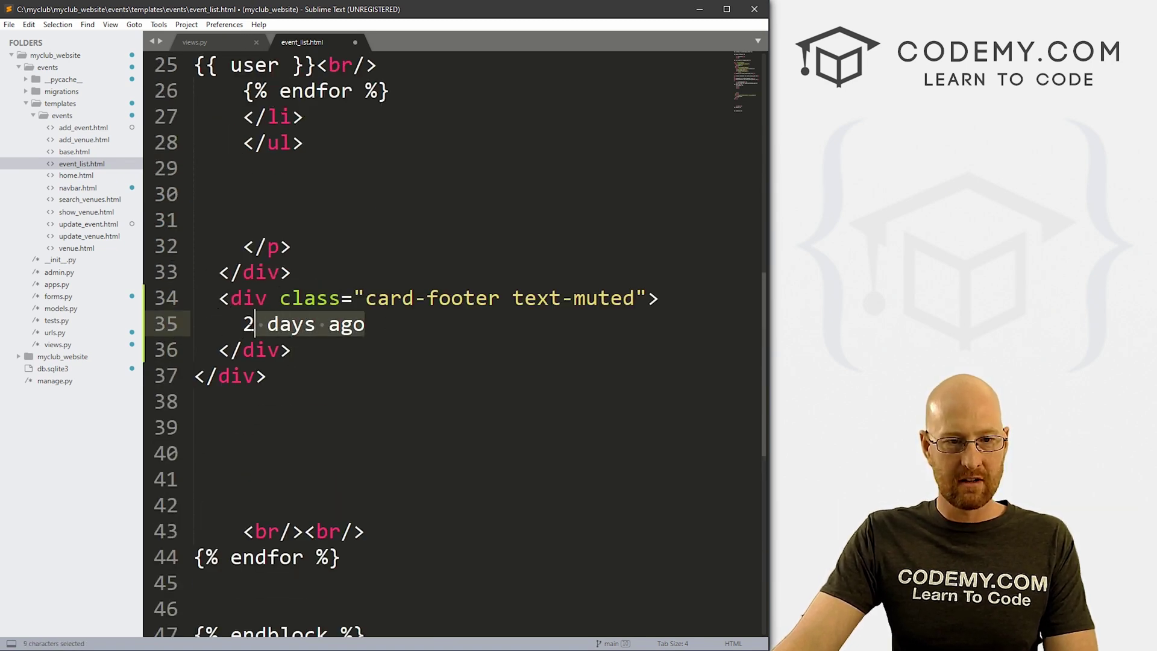
type("U")
key("BackSpace")
type("p")
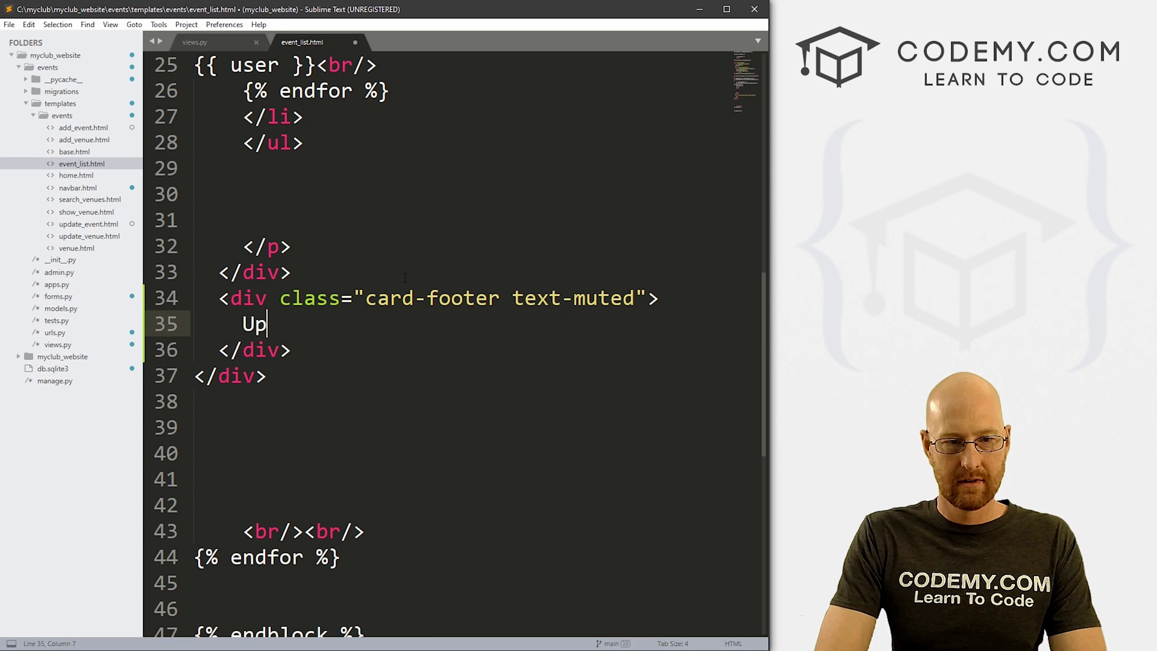
type("date Event")
key("ctrl+s")
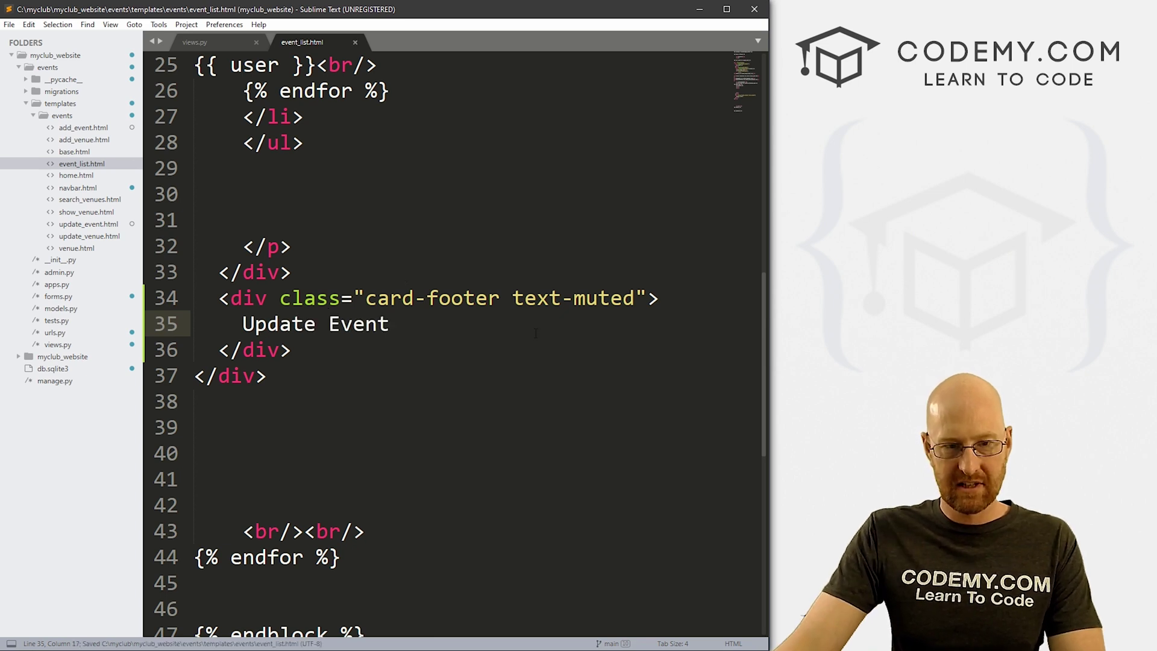
key("alt+Tab")
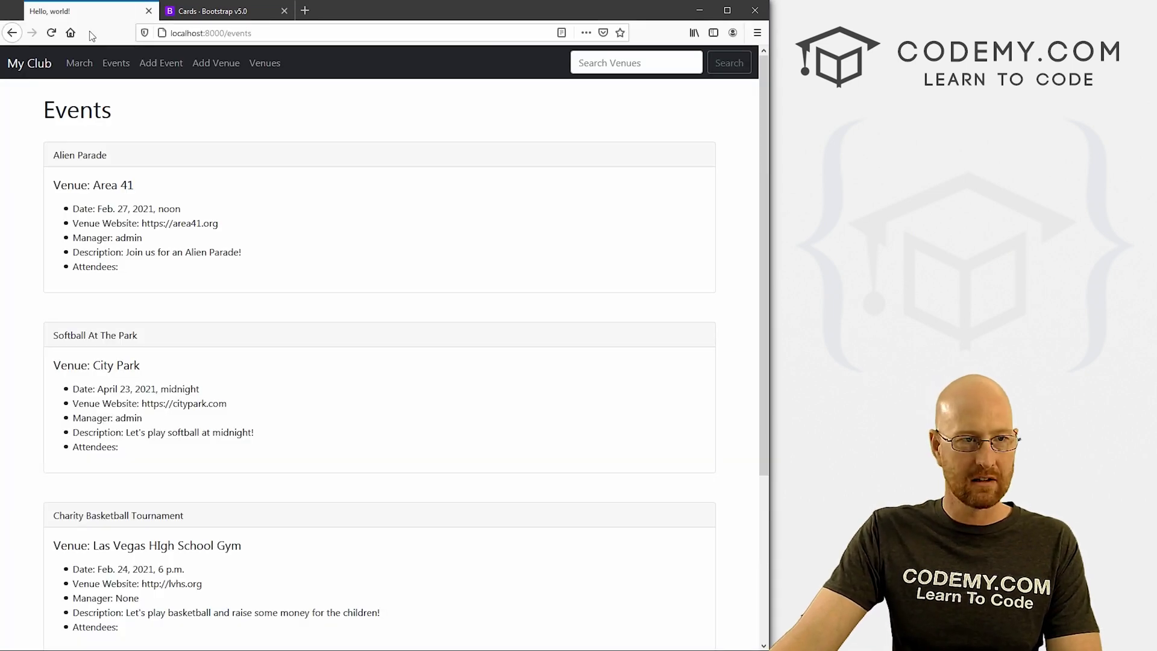
- Reload the Events page and highlight a card's new Update Event footer text
left_click(52, 33)
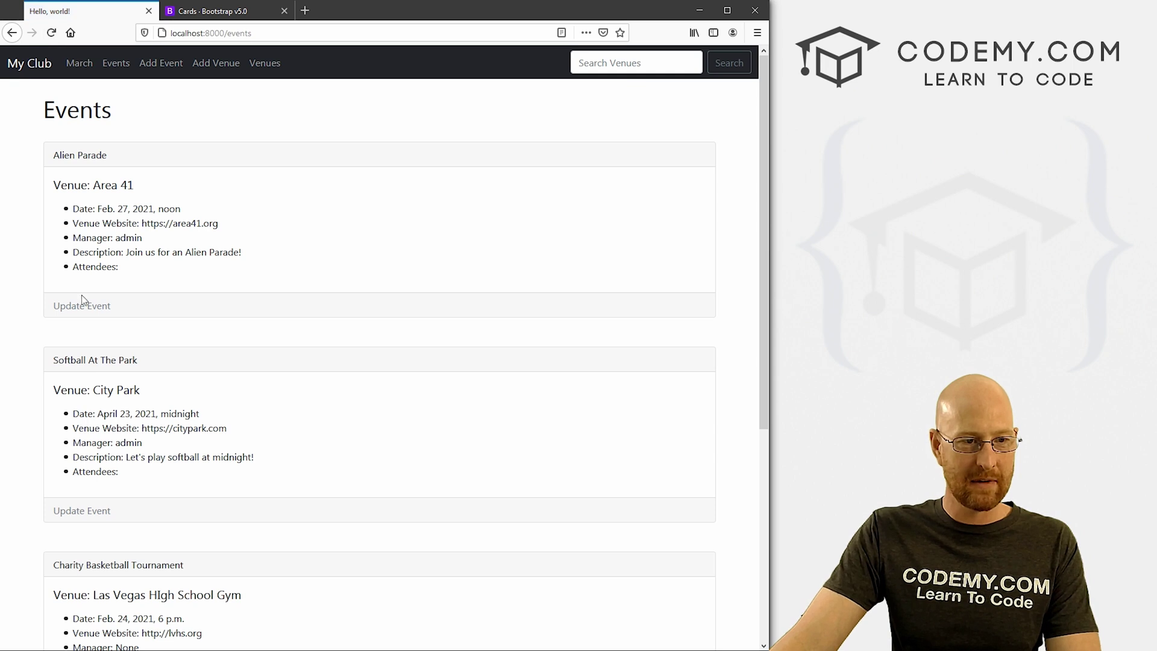
left_click_drag(115, 306, 53, 306)
left_click(134, 301)
left_click_drag(127, 308, 39, 322)
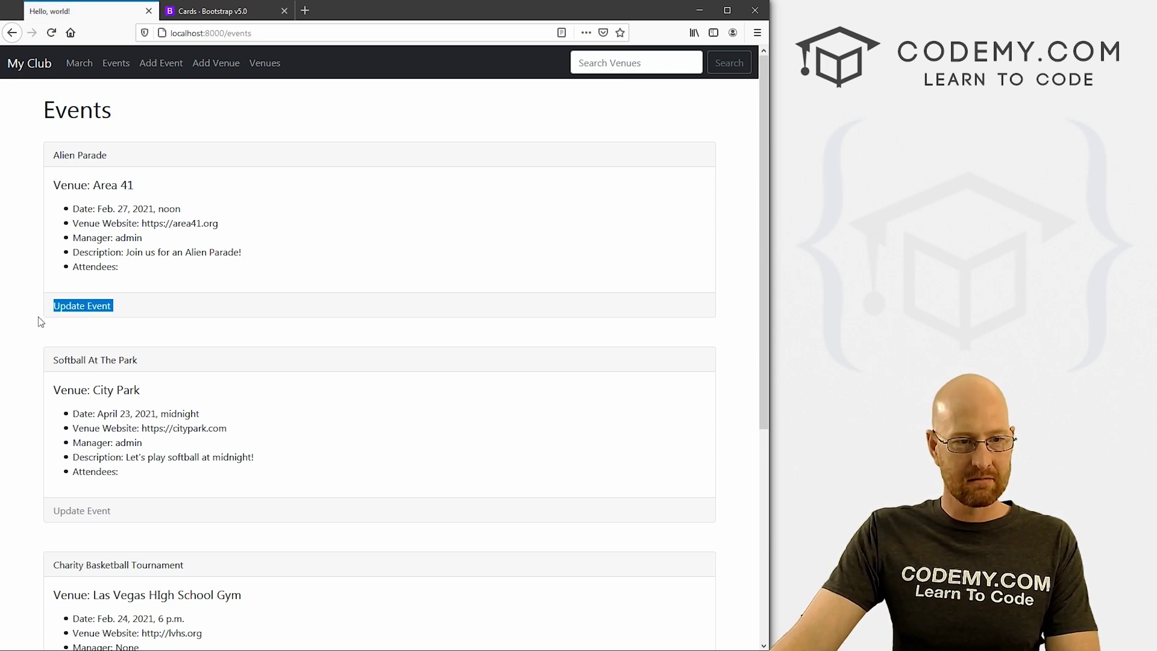
left_click(137, 320)
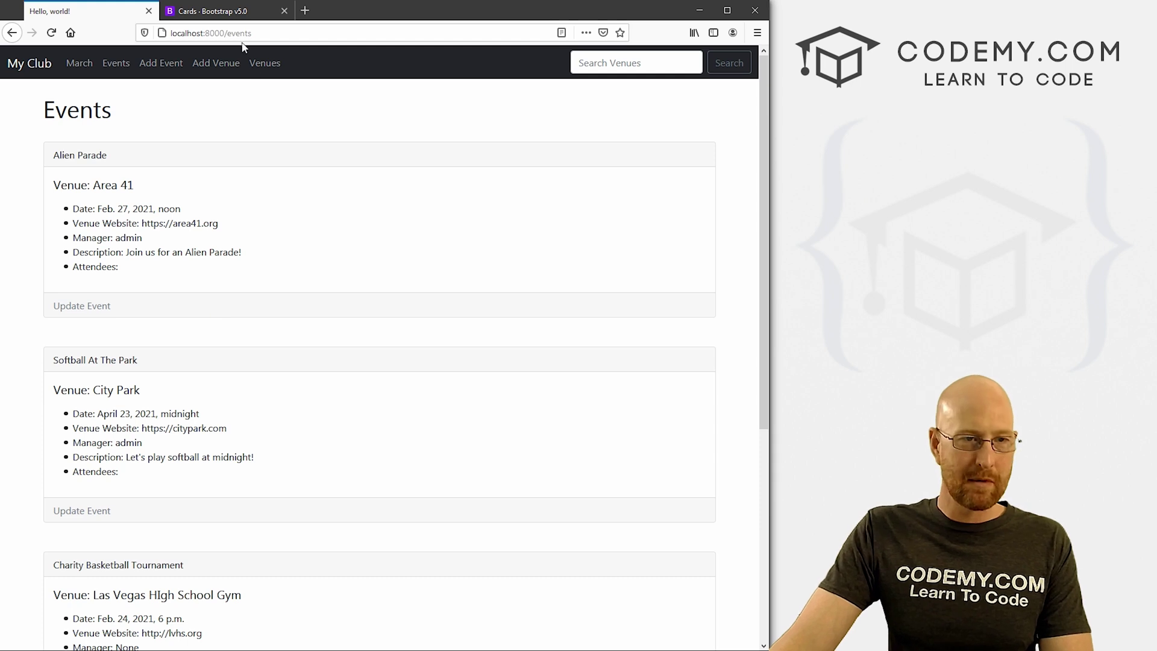
left_click_drag(126, 315, 39, 310)
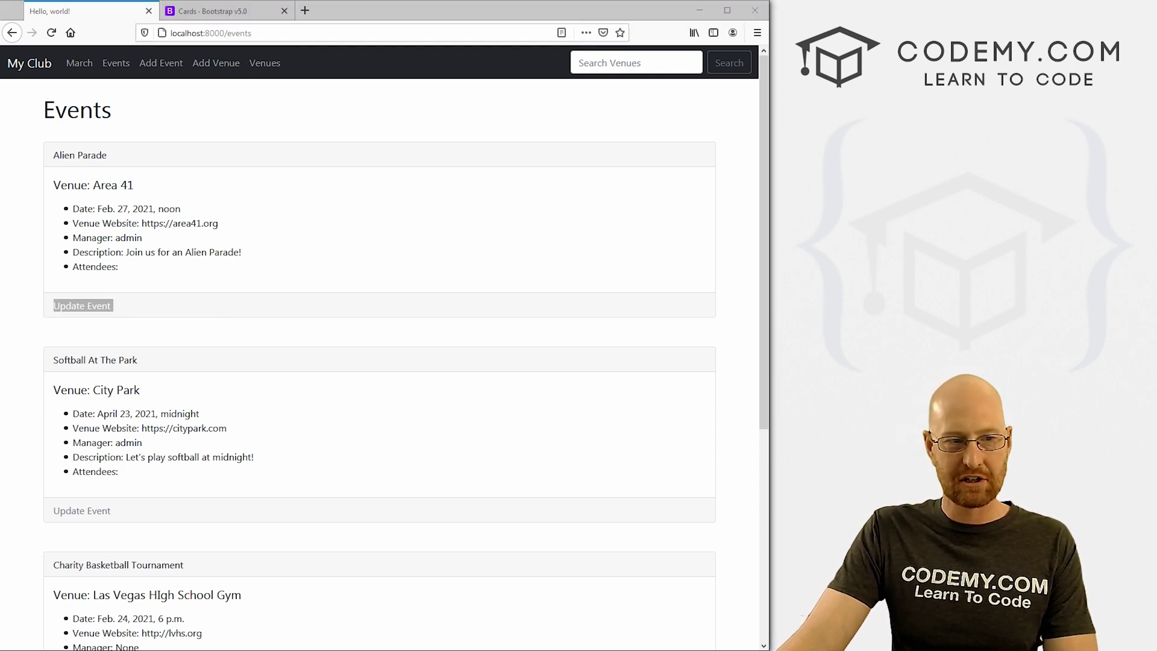
key("alt+Tab")
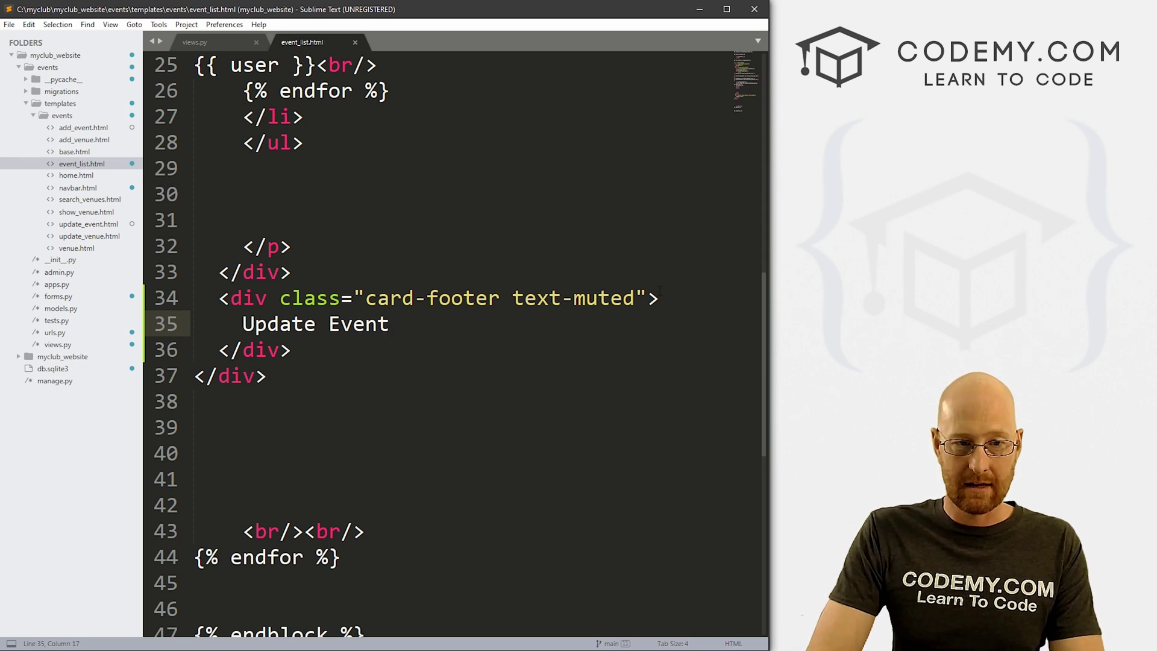
type("<a h")
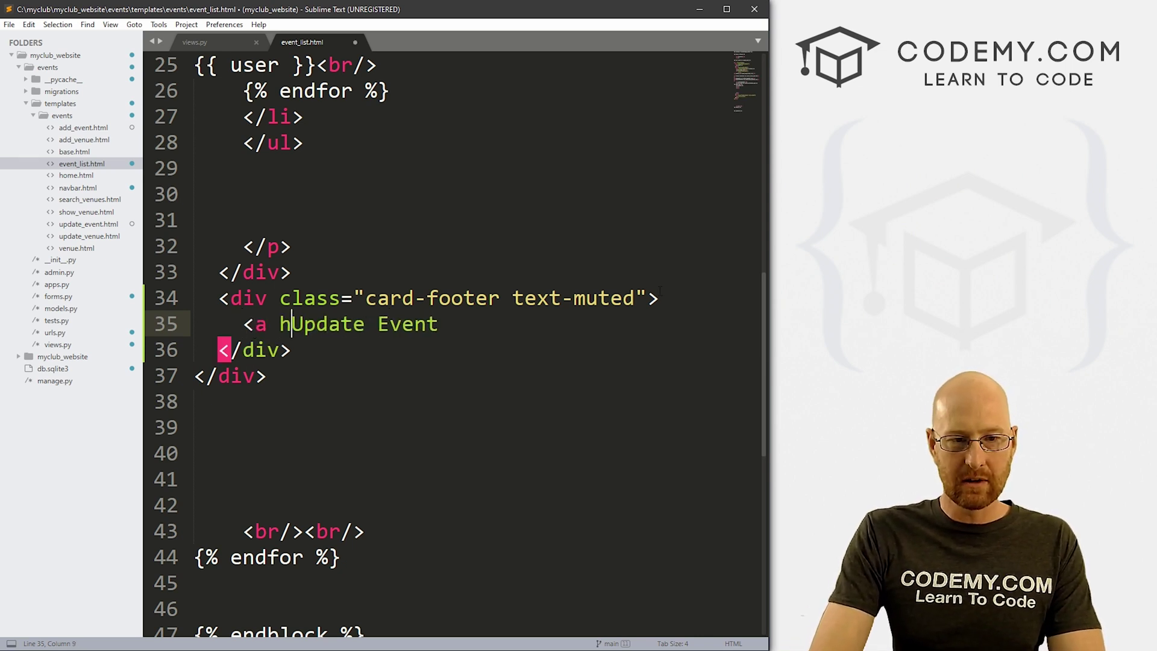
type("ref=\"\">Update Event")
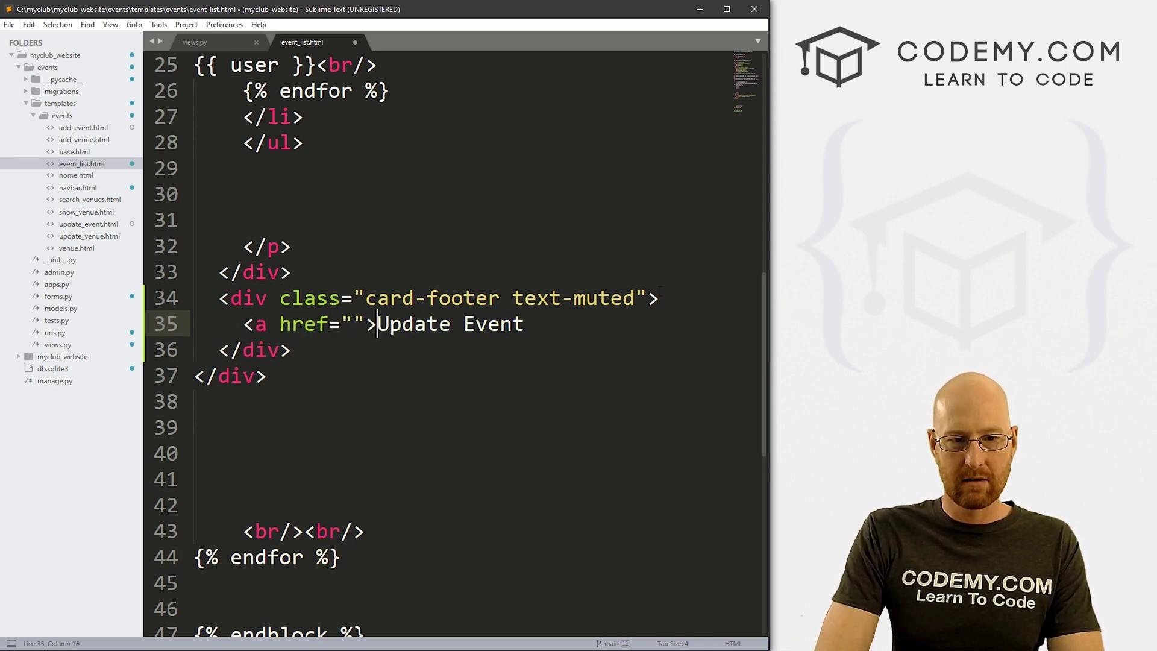
type("</a>a")
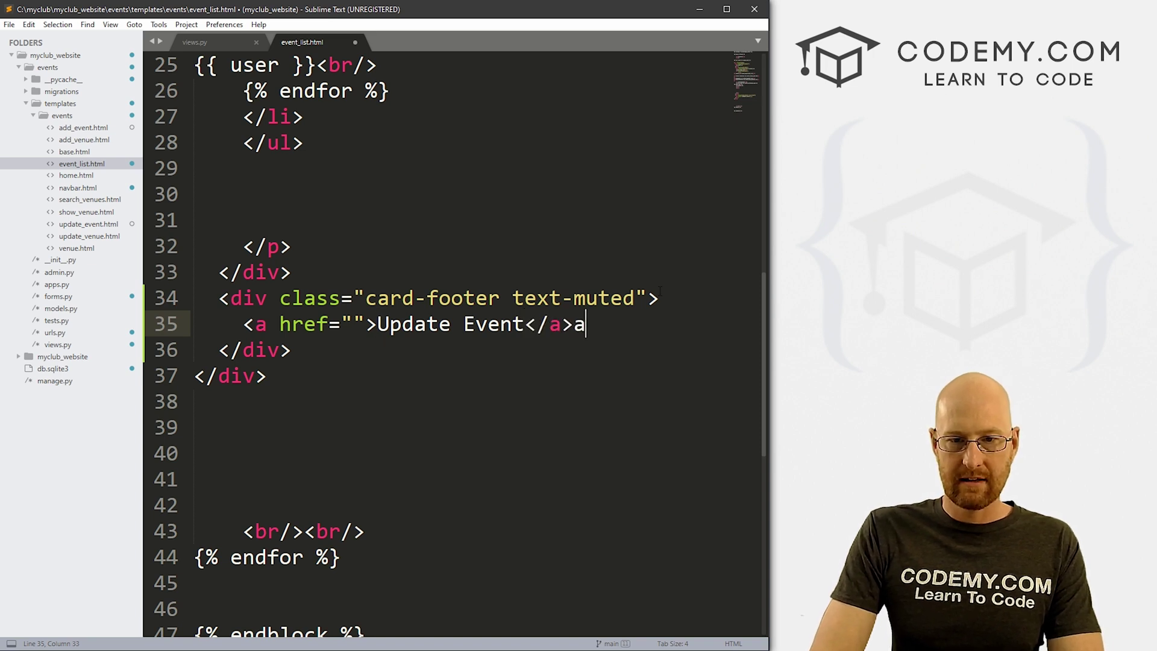
- Remove the stray character from the Update Event link on line 35 and save event_list.html
key("BackSpace")
key("ctrl+s")
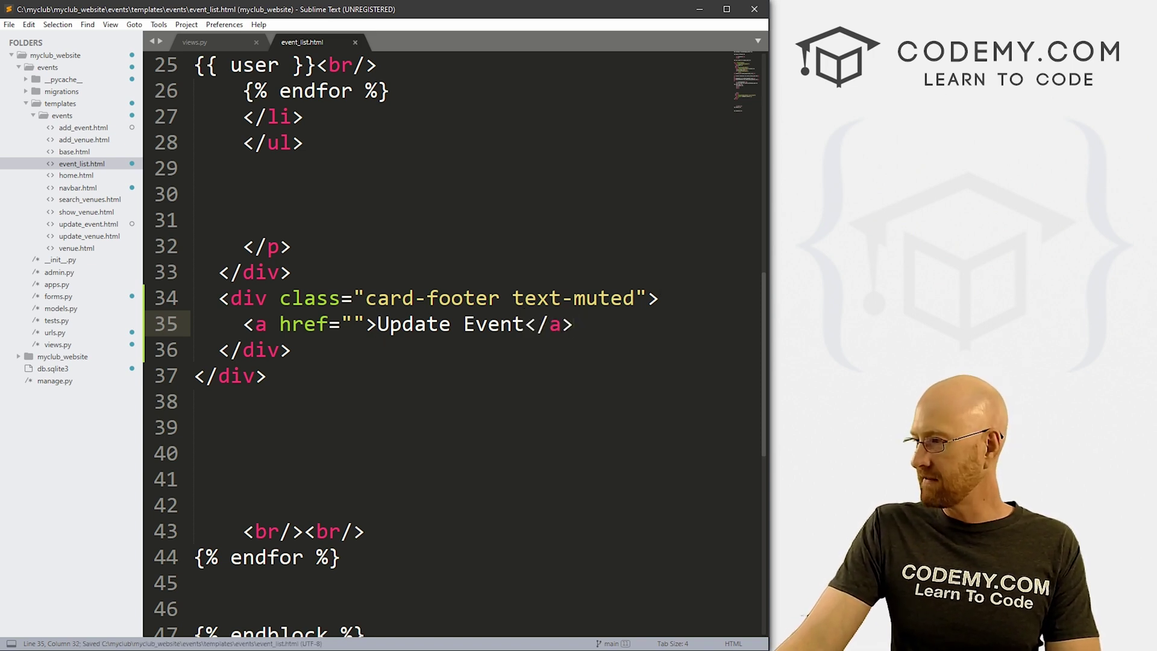
key("alt+Tab")
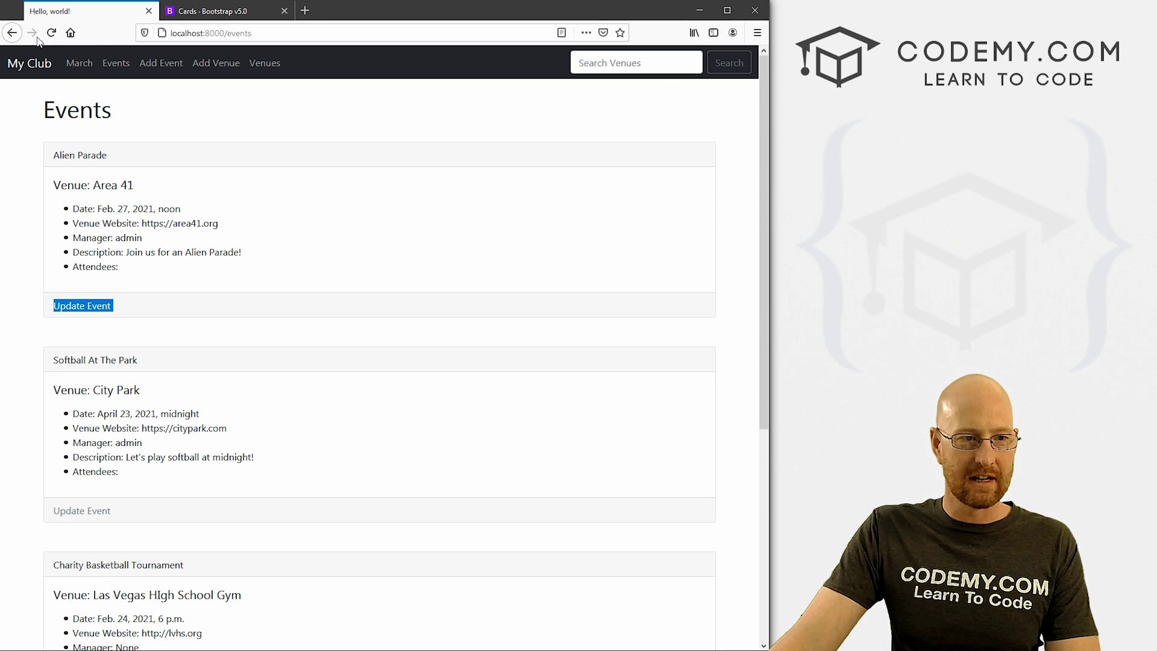
- Reload the Events page to see the Update Event footers rendered as links
left_click(51, 33)
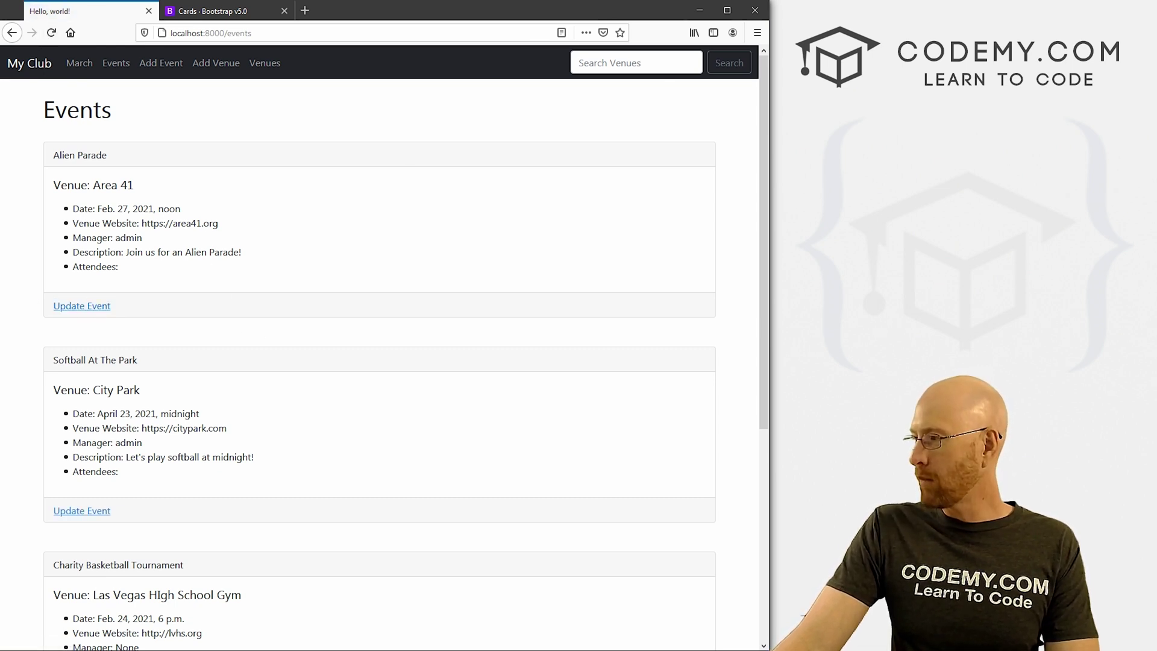
key("alt+Tab")
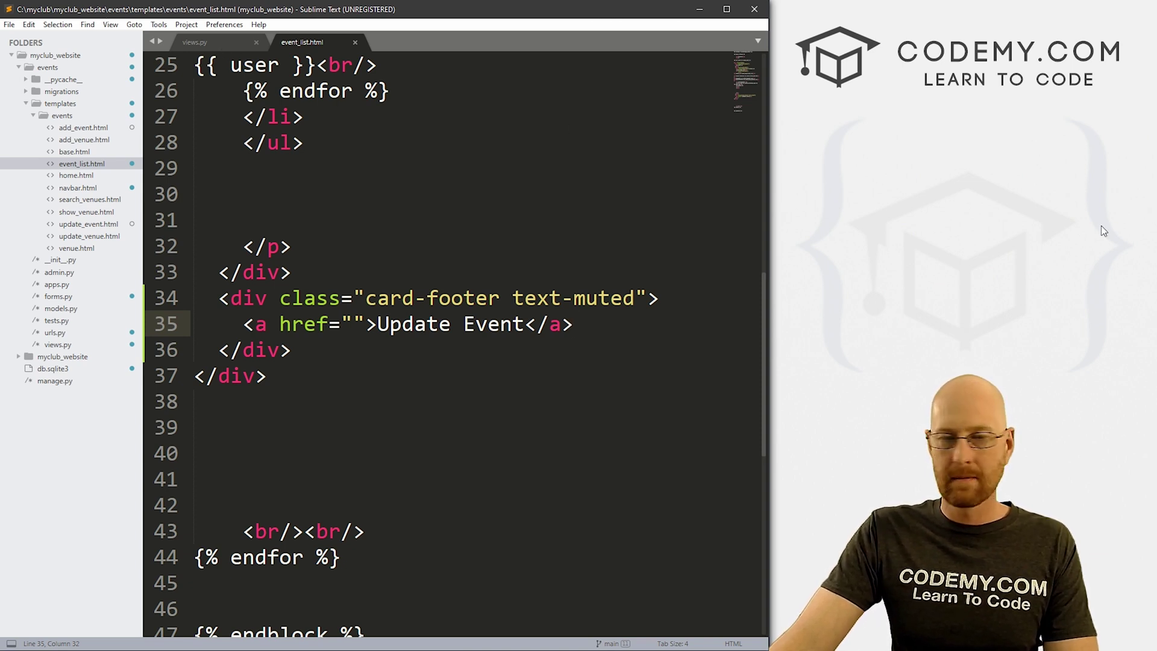
key("alt+Tab")
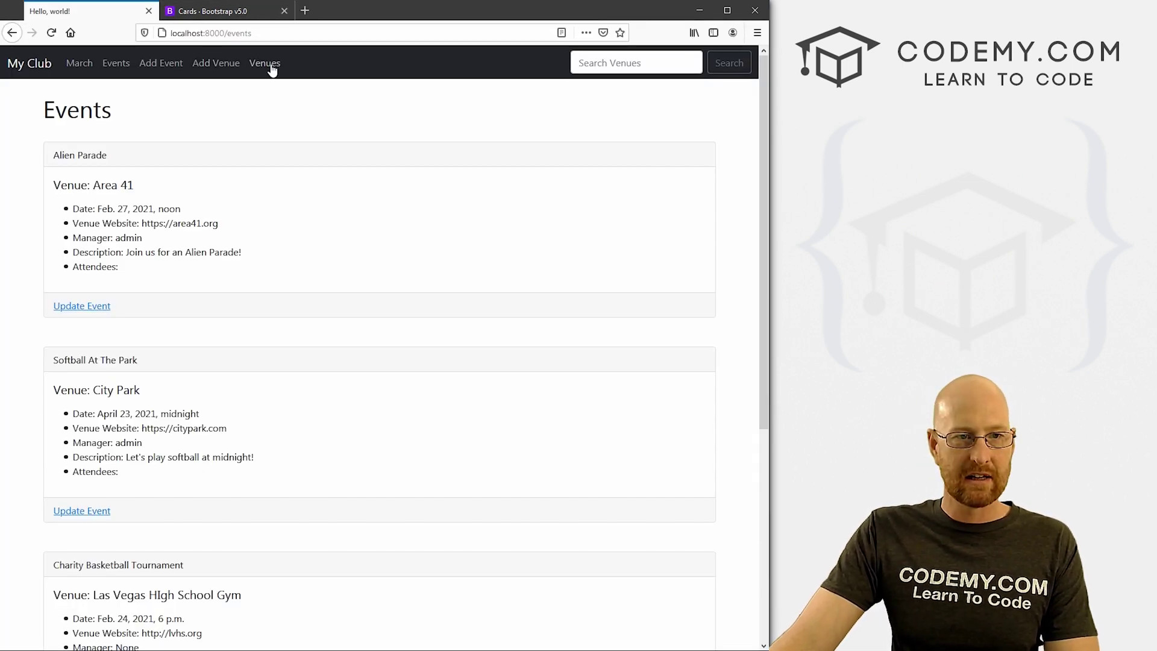
- Check that City Park's Update button opens its prefilled venue form, then return to Venues
left_click(264, 64)
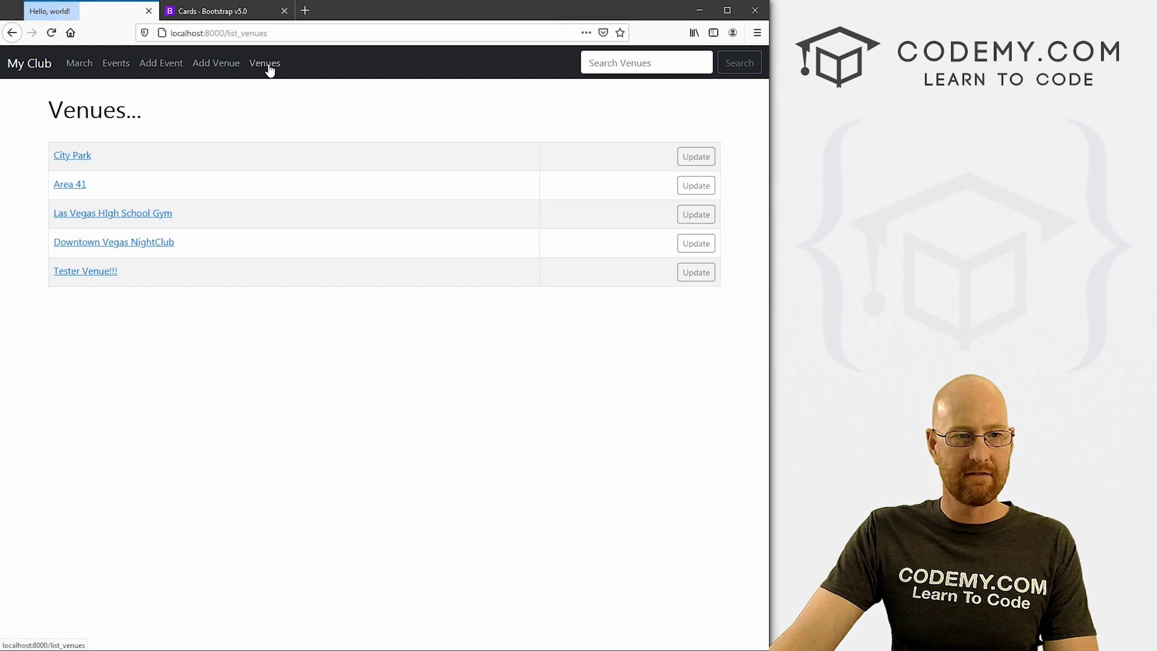
left_click(709, 159)
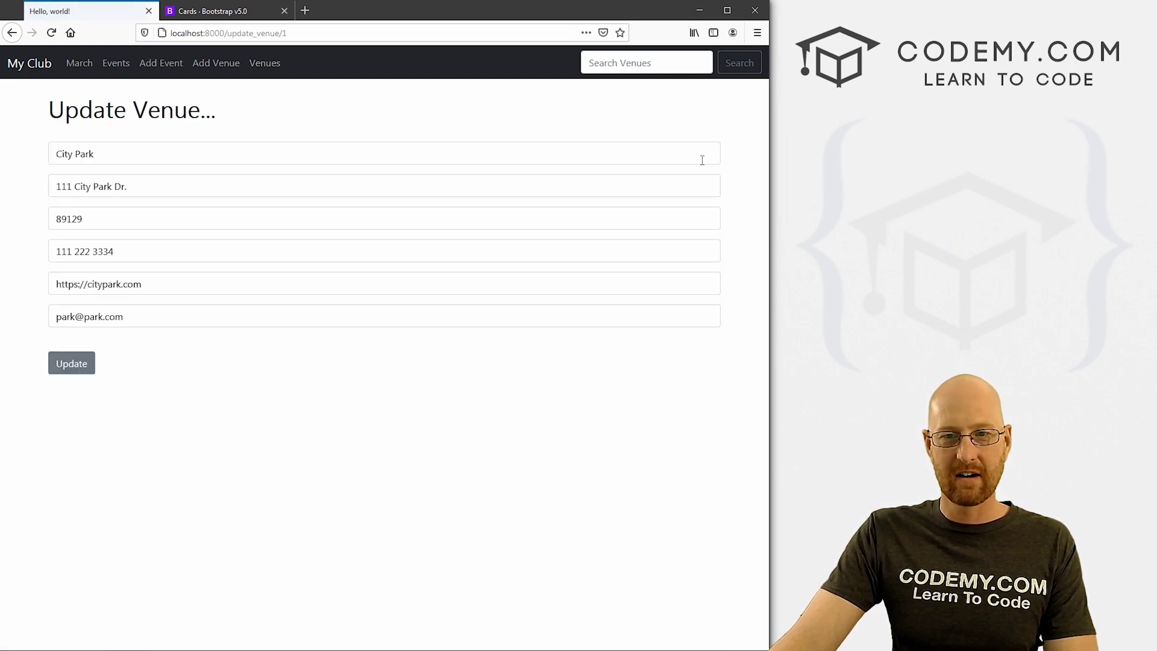
left_click(11, 33)
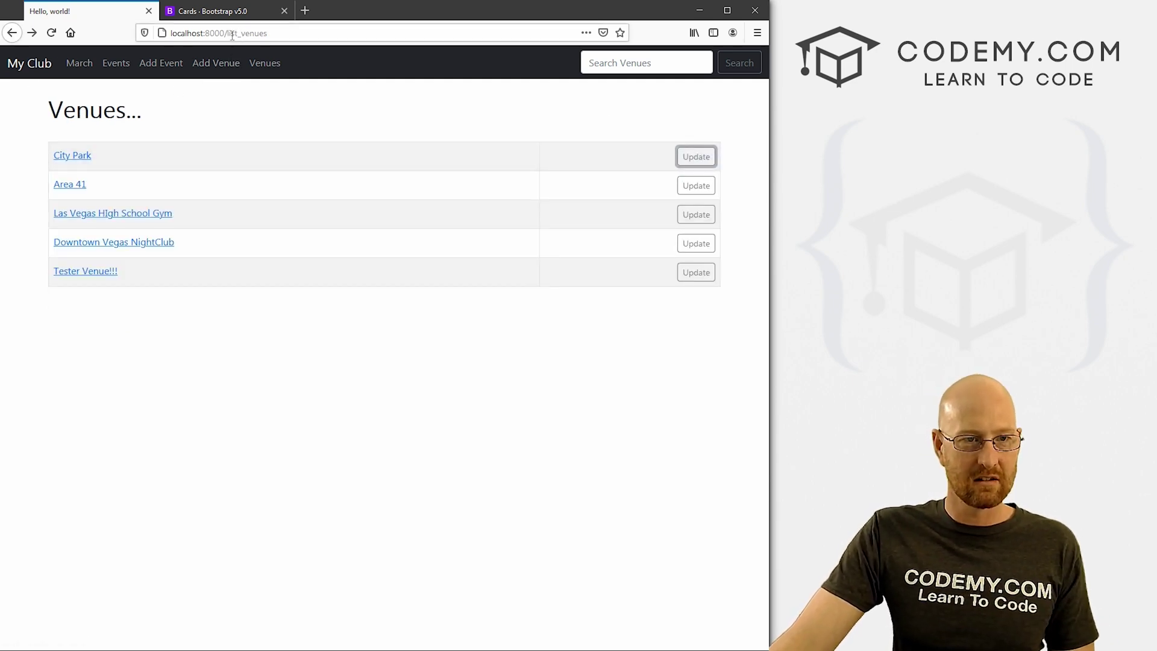
left_click_drag(233, 35, 306, 41)
left_click(329, 326)
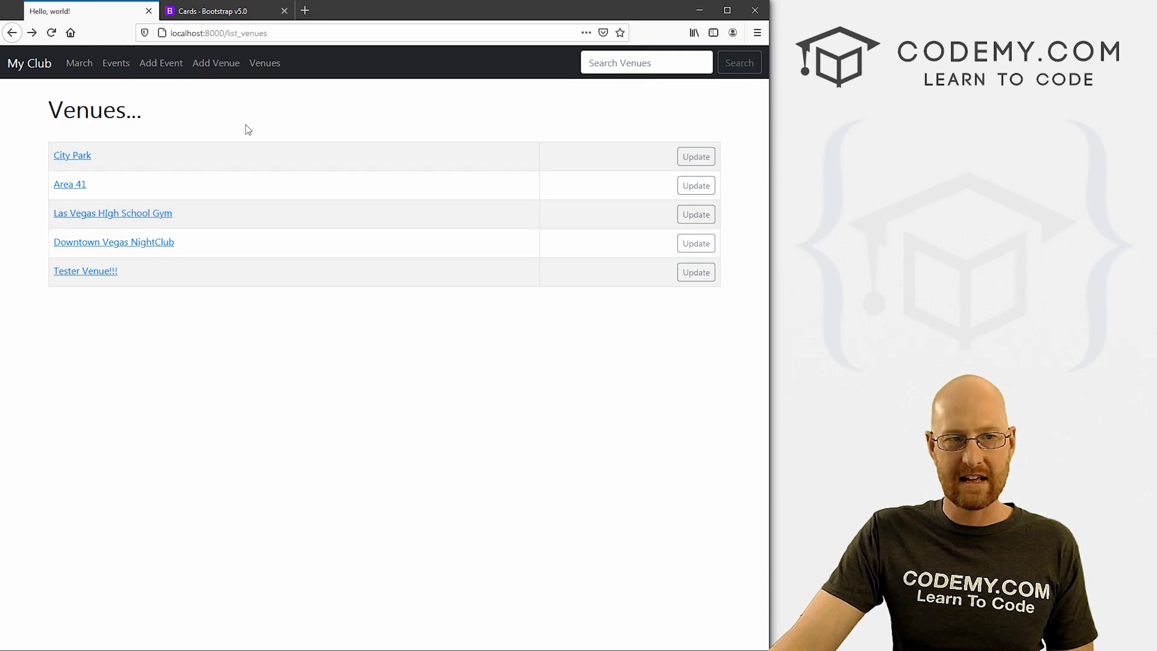
- Copy the update-venue link's opening tag from line 14 of venue.html
key("alt+Tab")
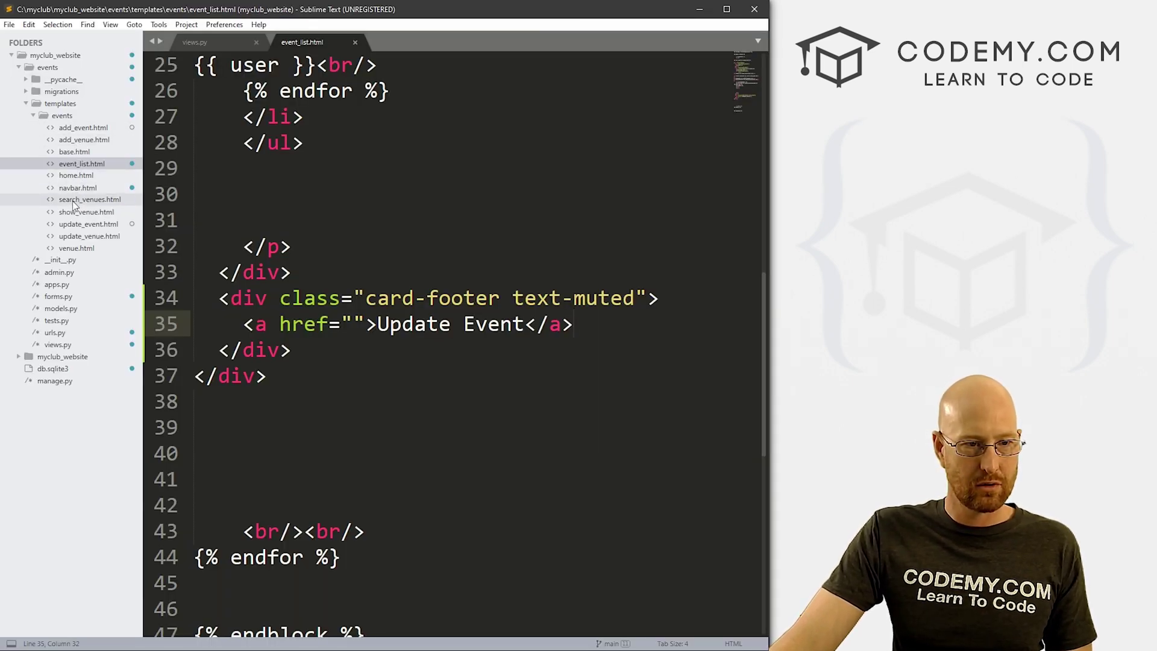
left_click(77, 248)
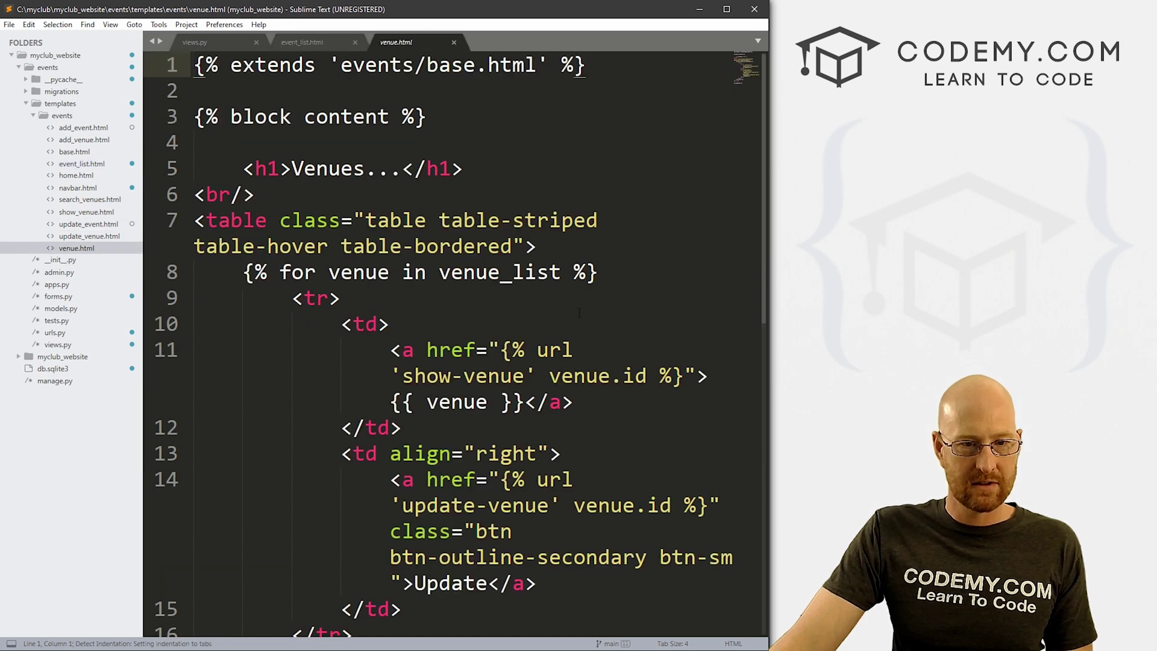
scroll(452, 298, "down", 5)
scroll(571, 291, "up", 3)
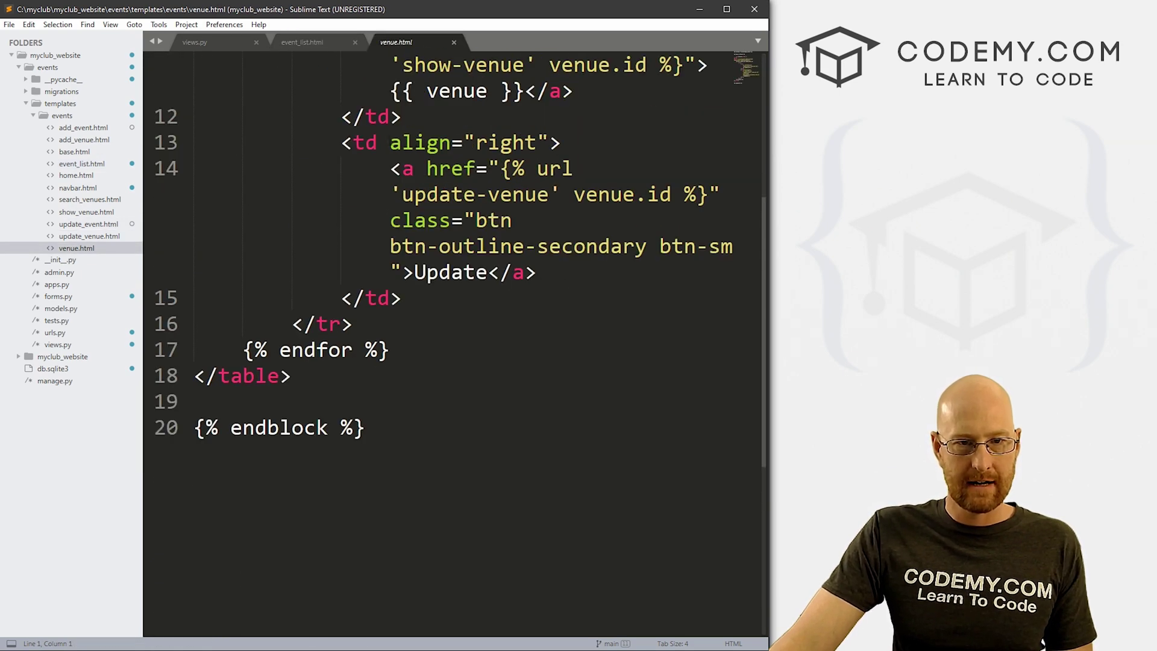
left_click(465, 143)
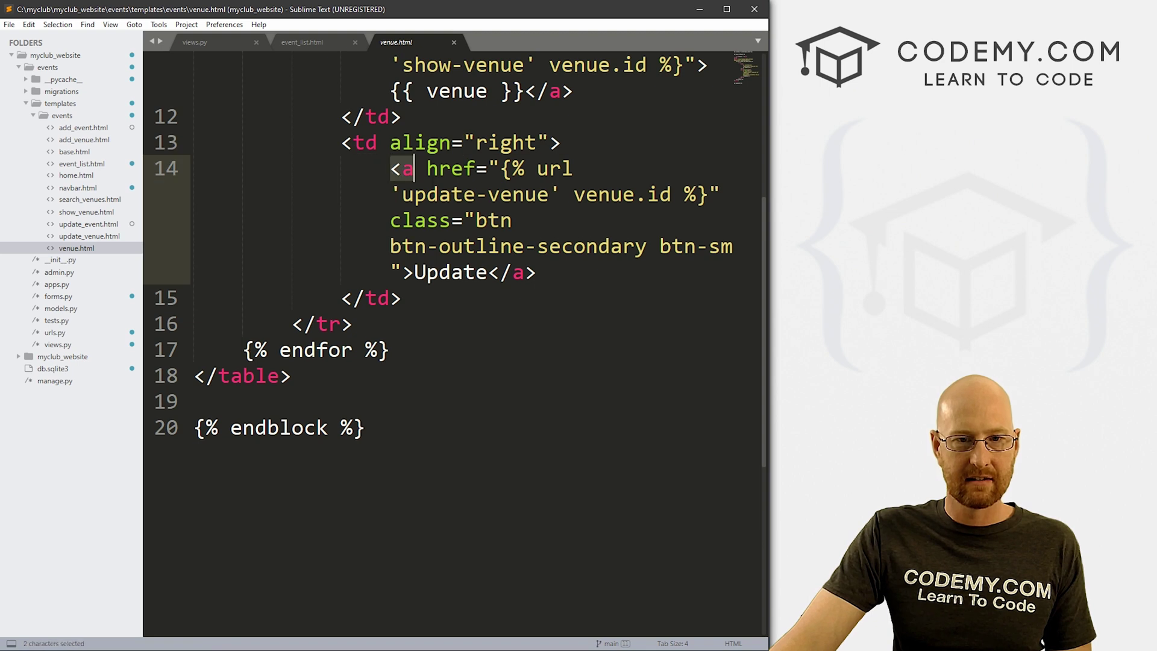
left_click_drag(390, 169, 414, 272)
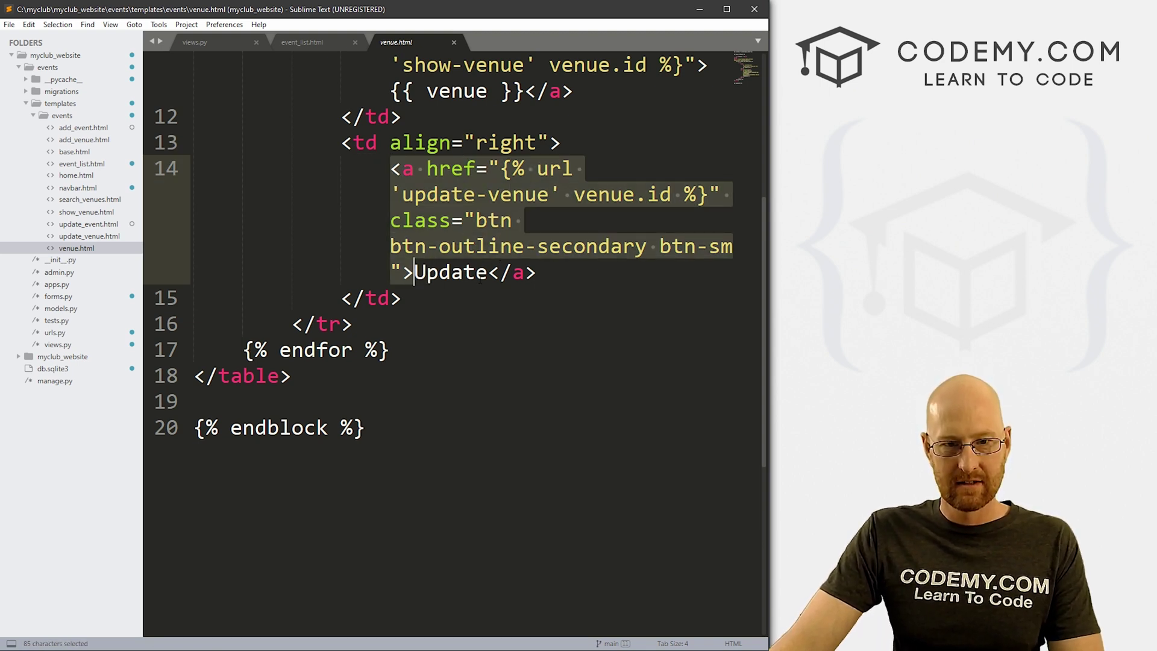
key("ctrl+c")
- Paste the copied update link tag over the empty link before Update Event in event_list.html
left_click(454, 42)
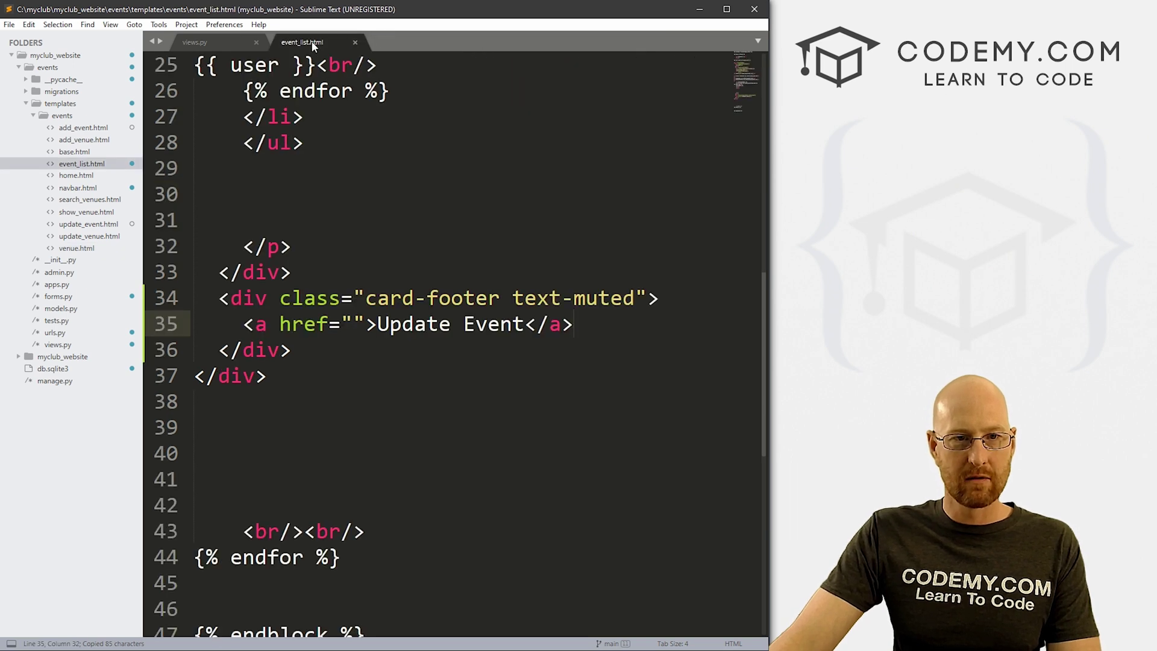
left_click_drag(365, 323, 244, 324)
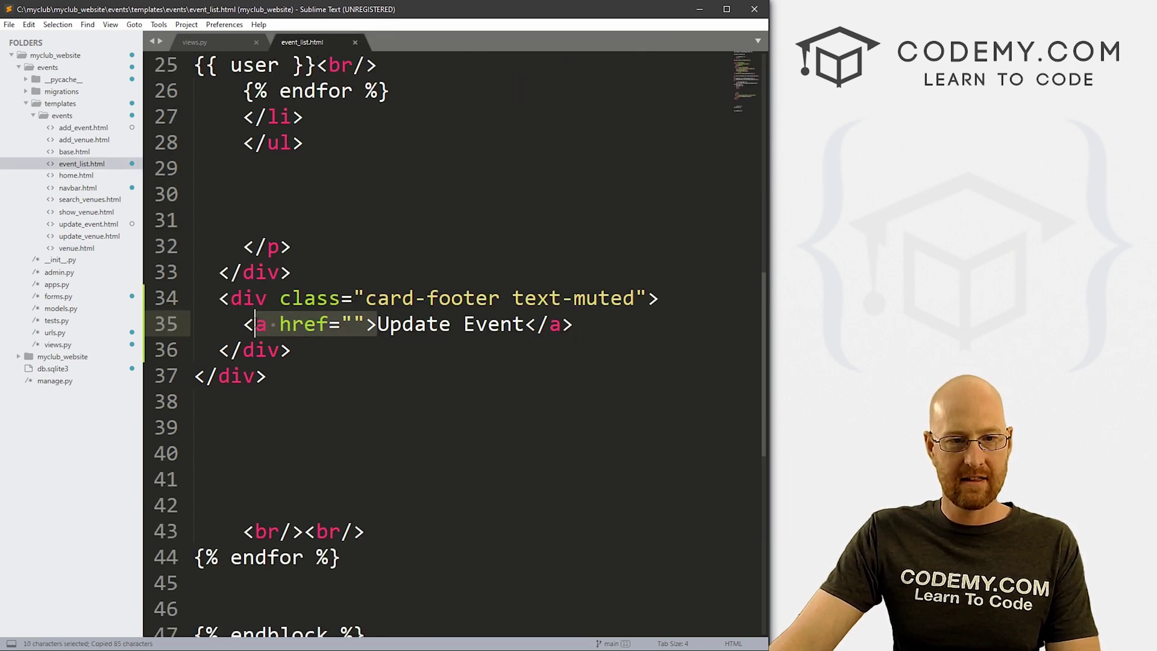
key("ctrl+v")
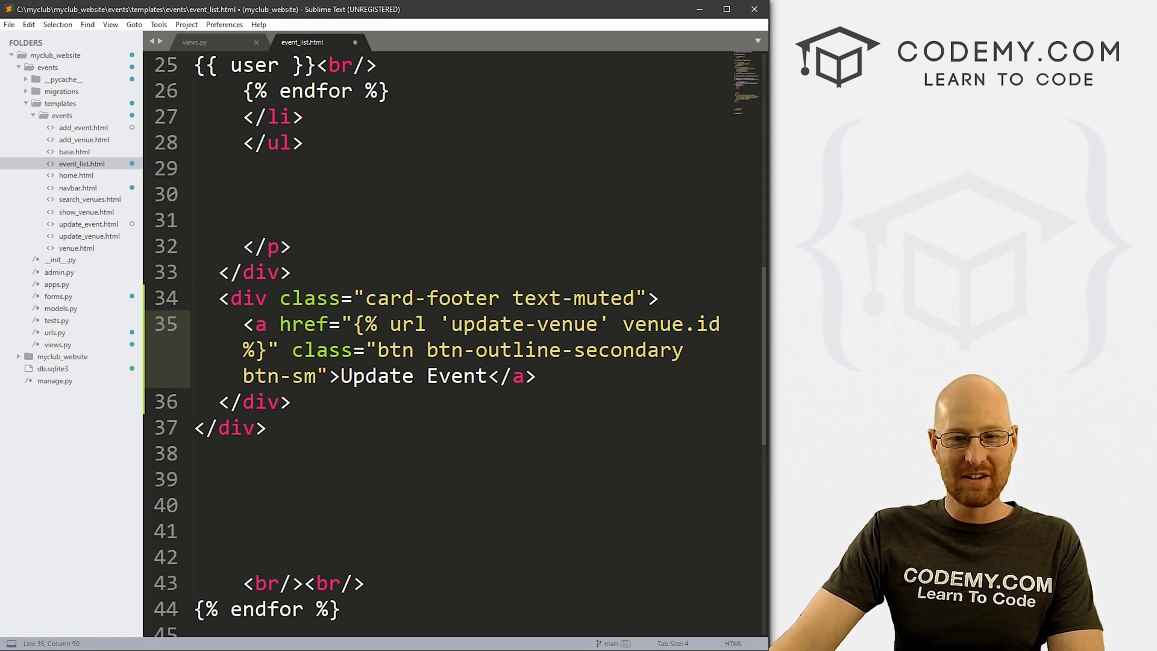
- Switch the link's url tag from update-venue/venue.id to update-event/event.id and save
double_click(568, 324)
type("e E")
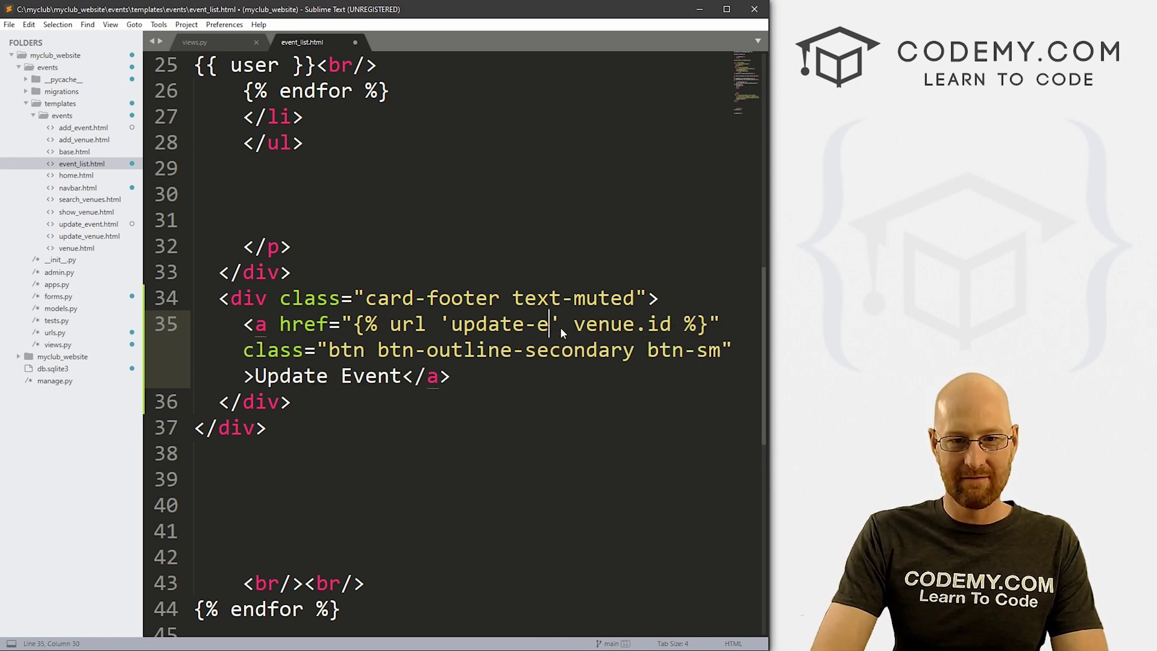
type("vent")
double_click(655, 324)
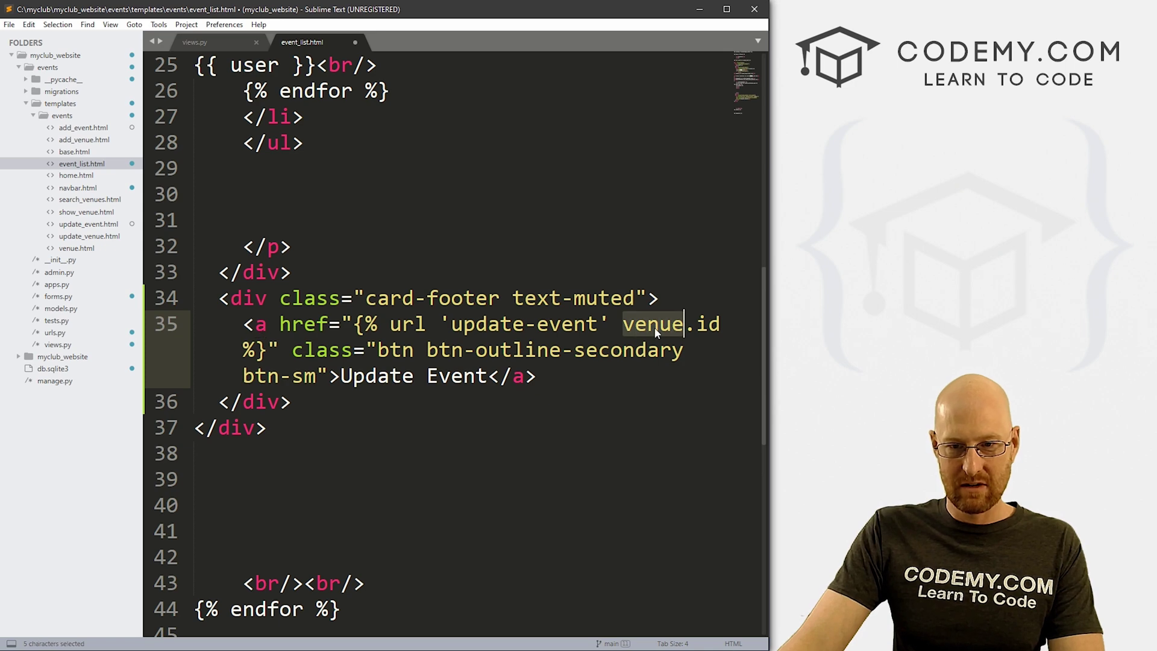
type("event")
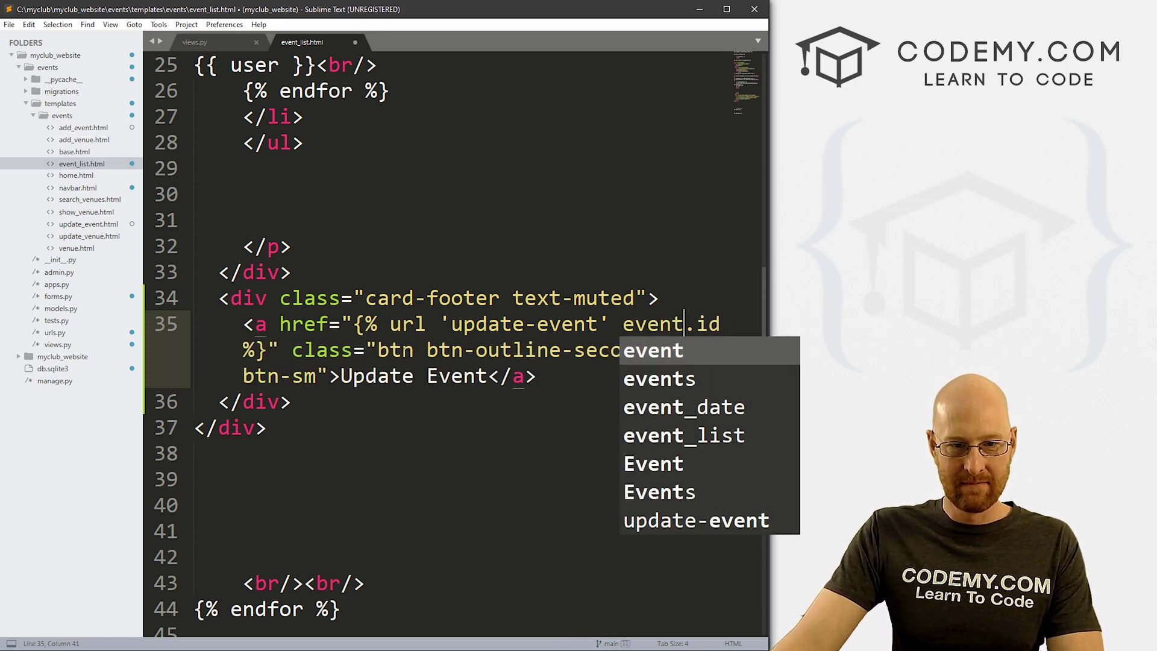
left_click(465, 352)
left_click_drag(720, 324, 537, 324)
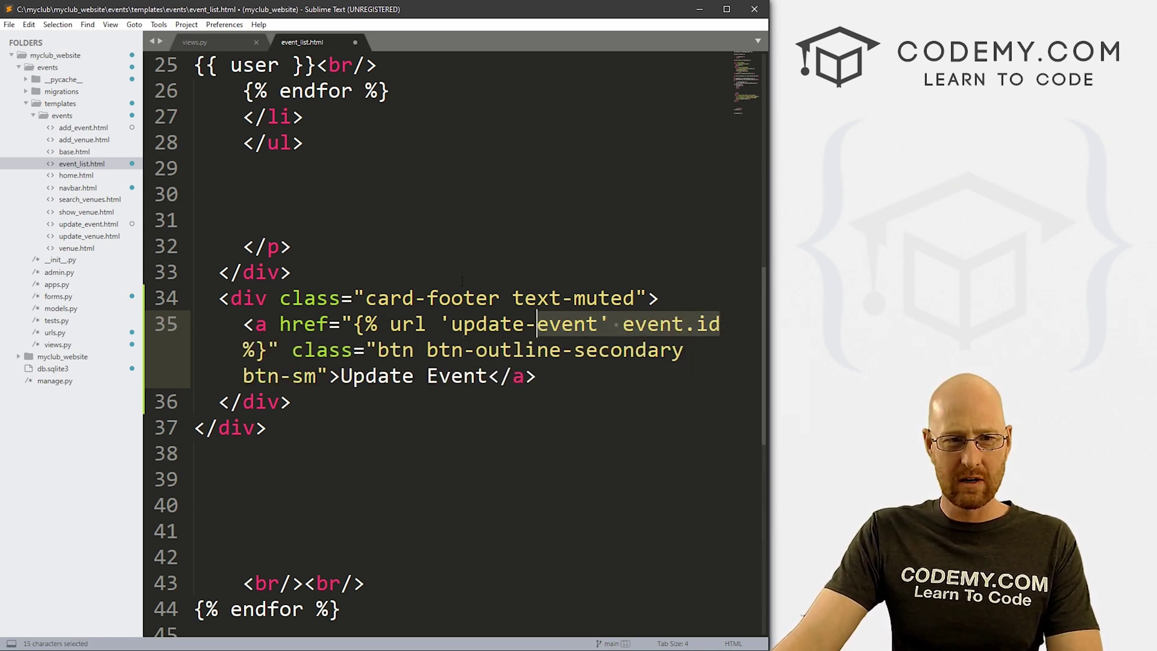
scroll(452, 317, "up", 5)
scroll(452, 316, "up", 5)
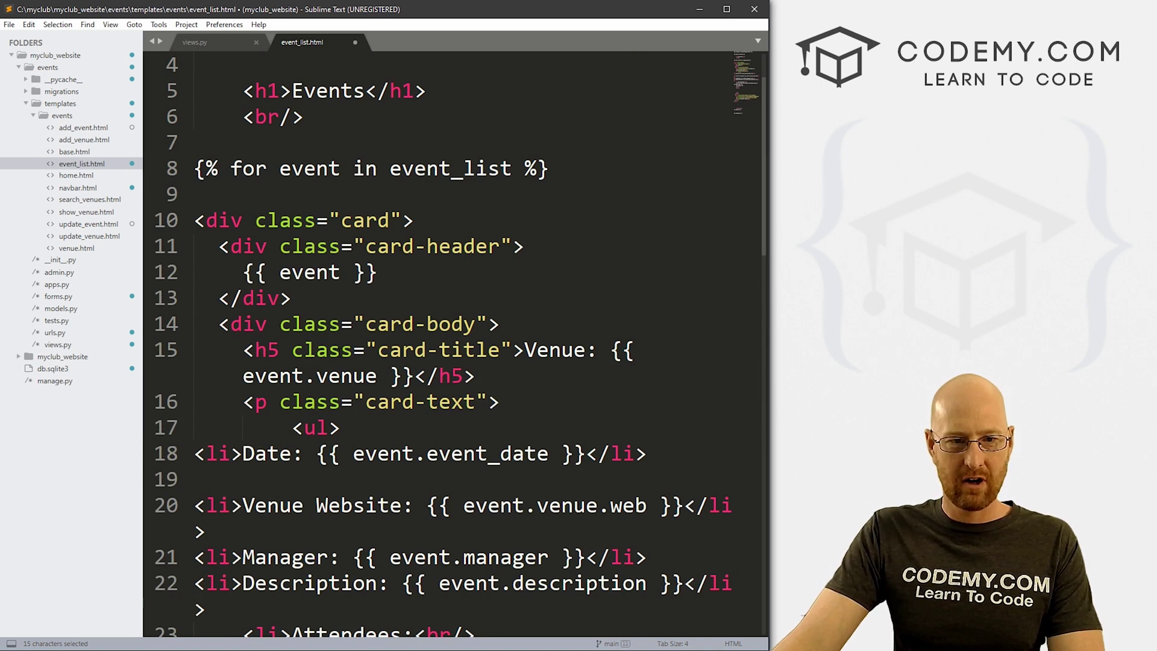
left_click(575, 505)
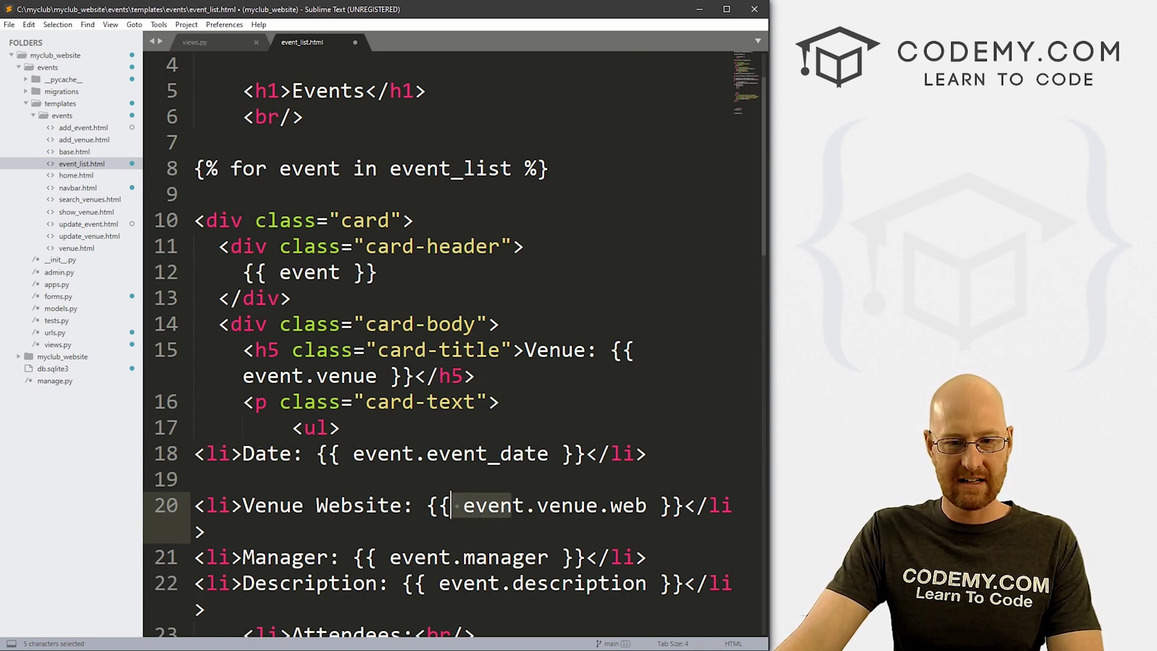
left_click(452, 454)
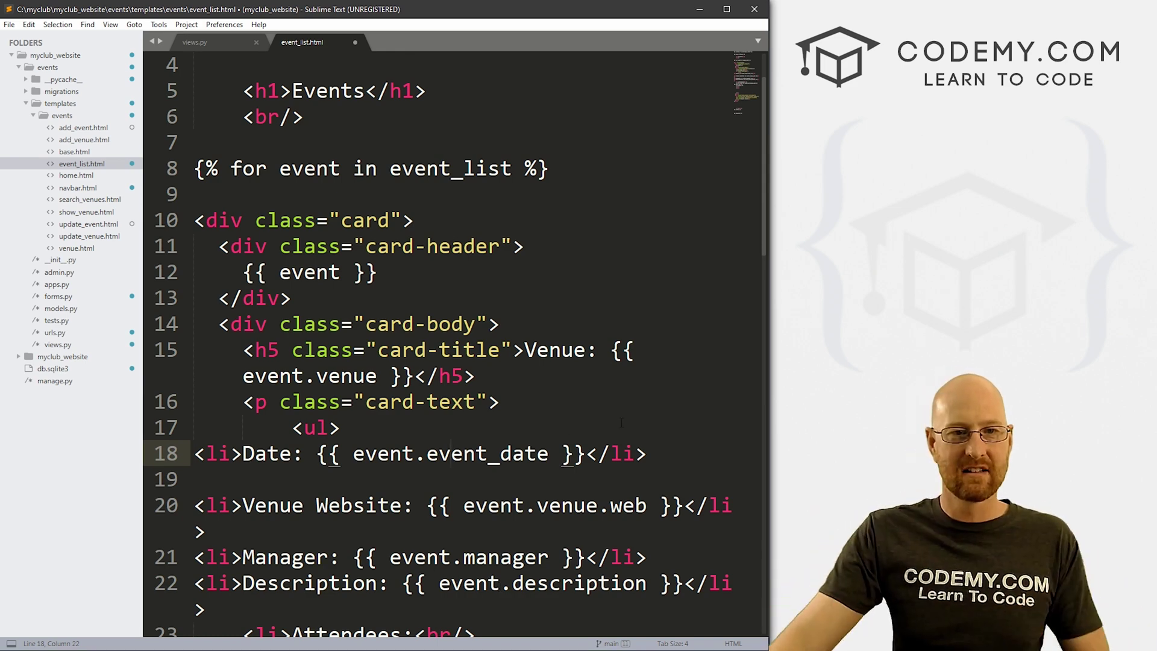
left_click_drag(549, 168, 195, 168)
scroll(452, 317, "down", 6)
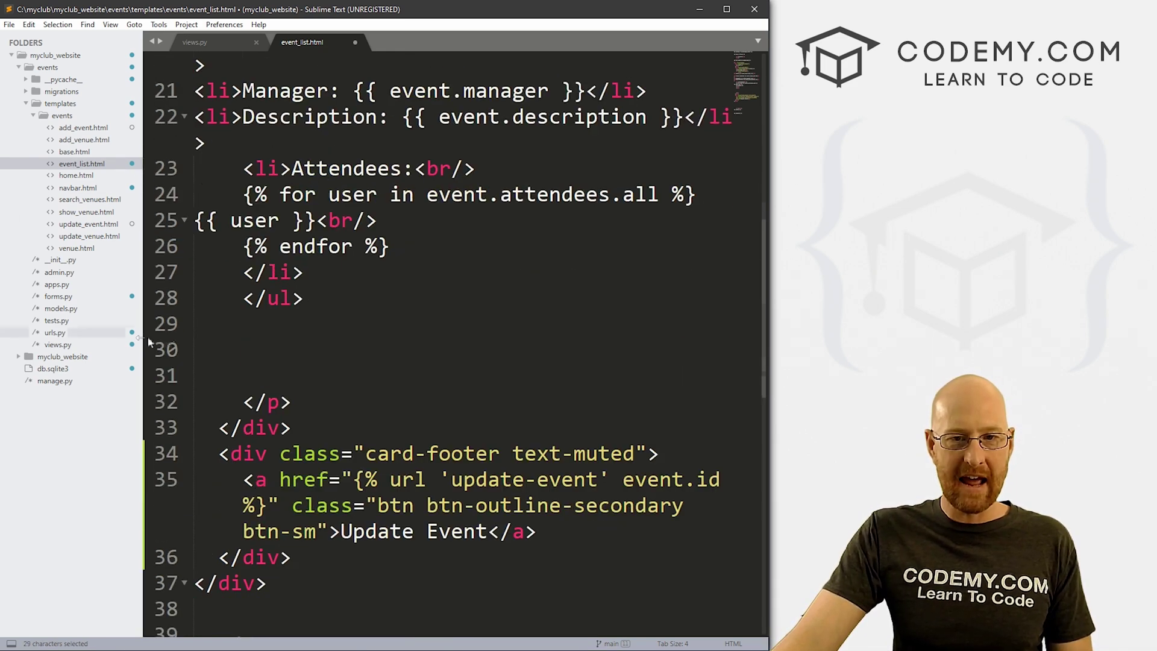
left_click_drag(623, 479, 721, 479)
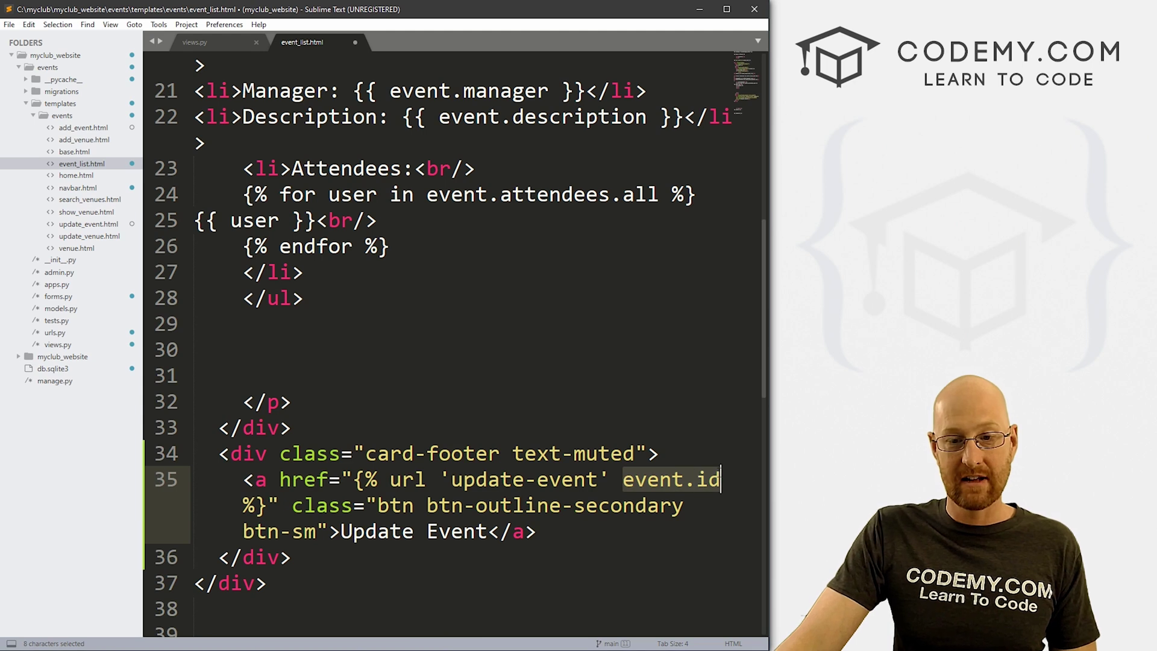
left_click(676, 427)
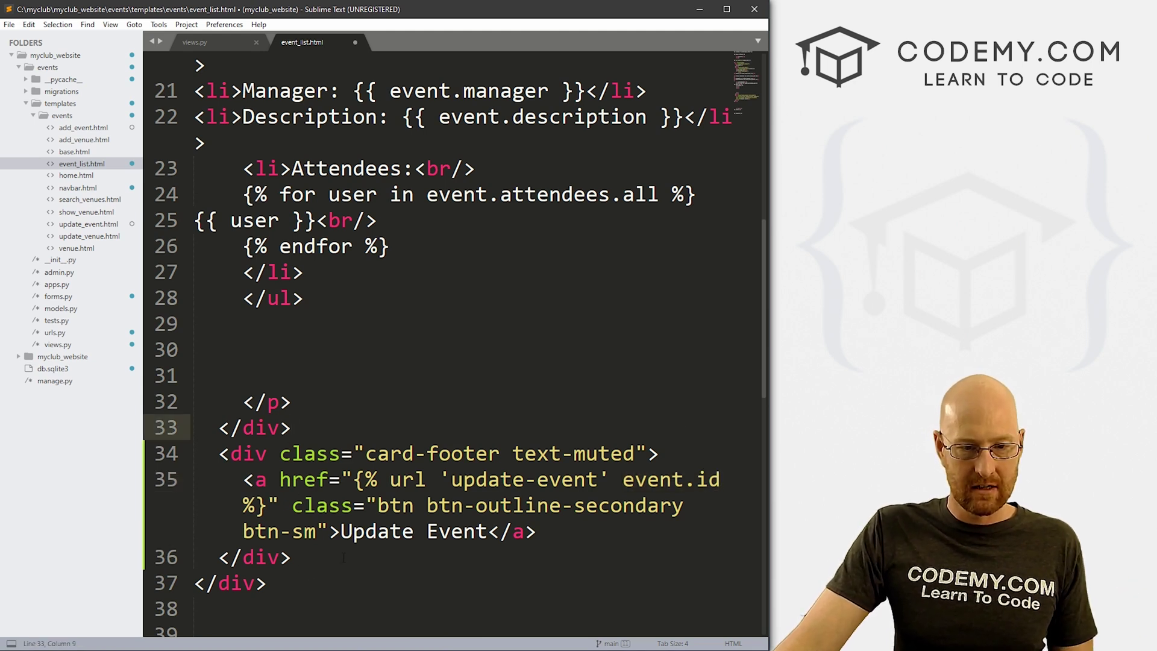
left_click(536, 532)
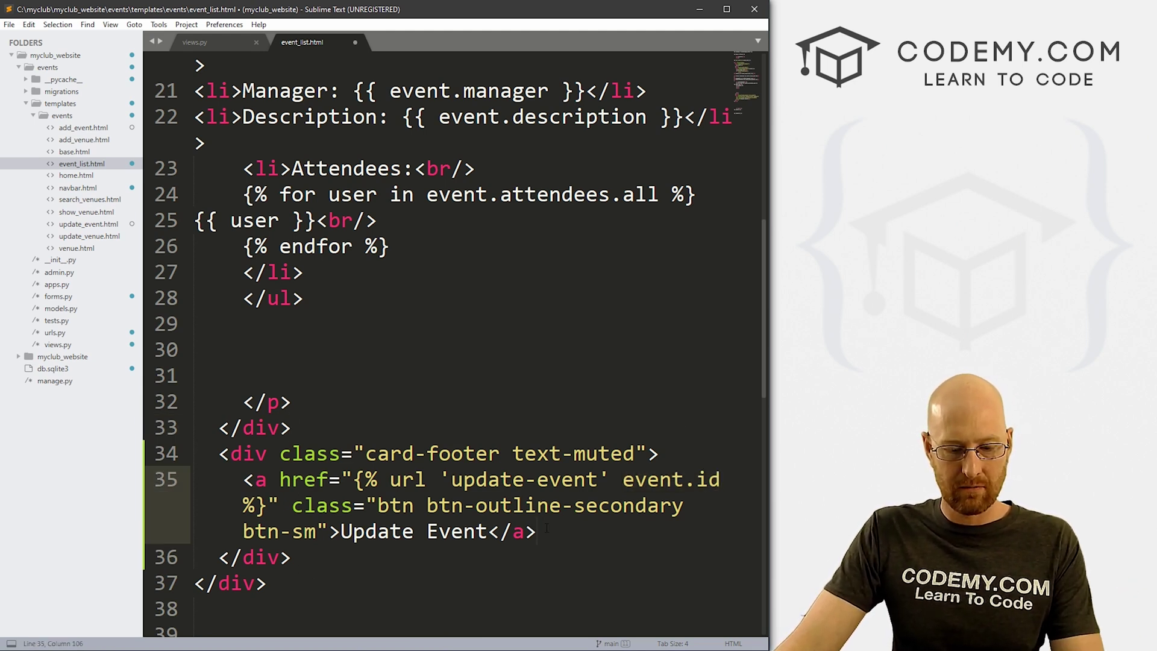
key("ctrl+s")
- Open Test Event's update form, append ' At City Park' to its name, and submit
key("alt+Tab")
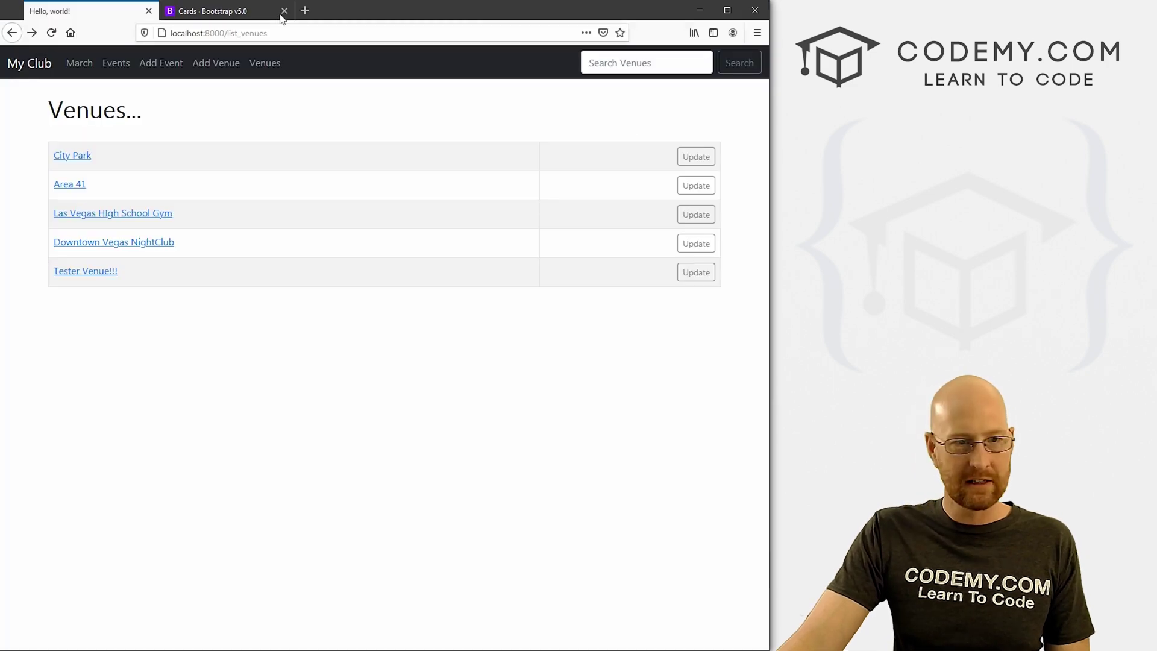
left_click(117, 62)
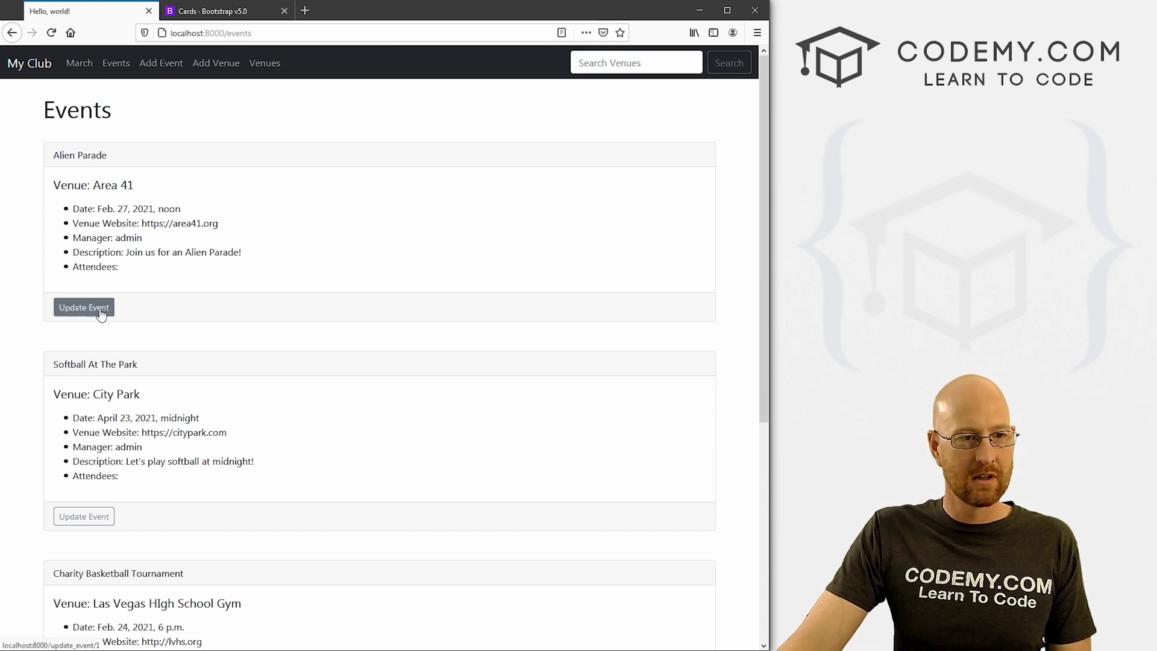
scroll(81, 312, "down", 5)
left_click_drag(109, 440, 41, 446)
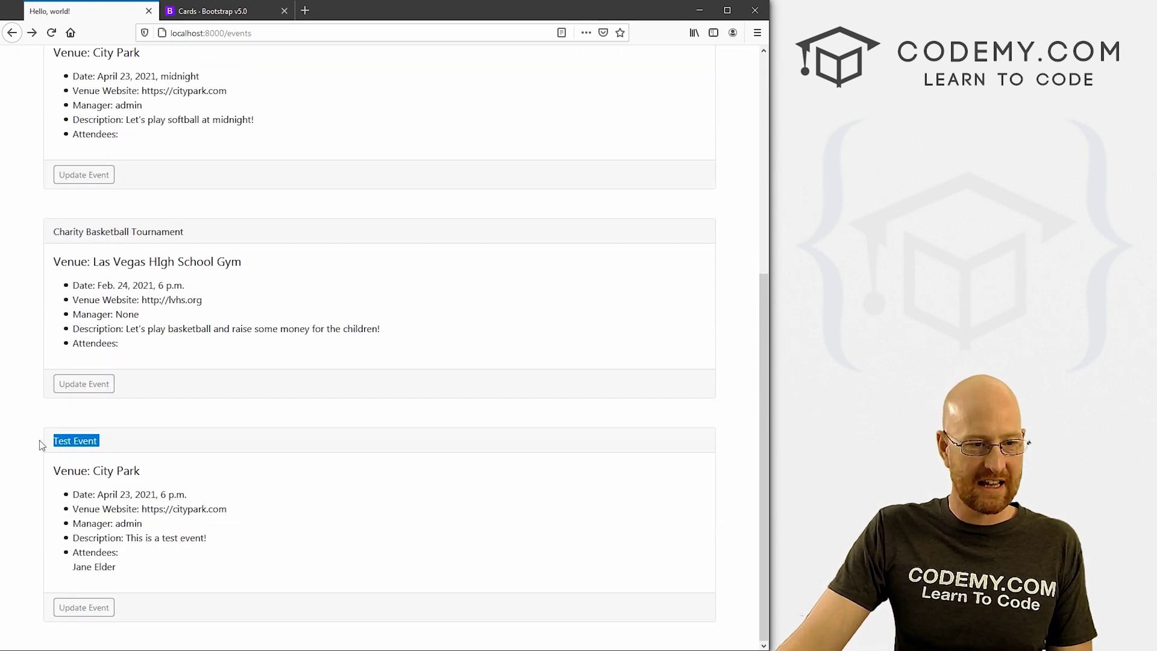
left_click(84, 607)
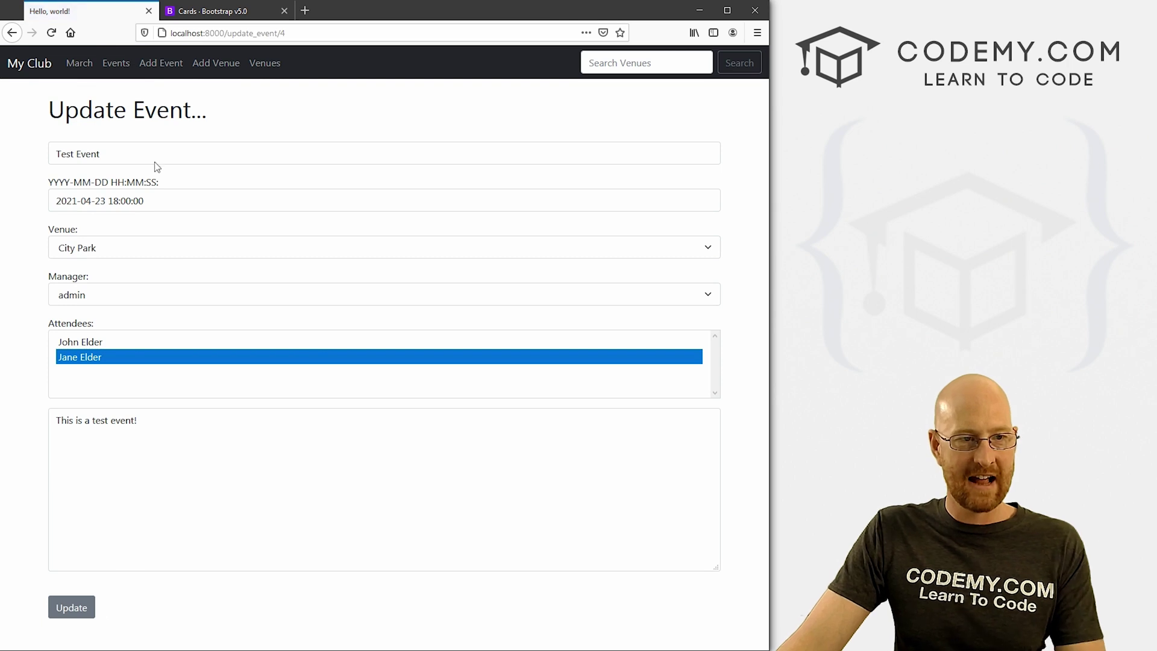
left_click_drag(109, 154, 35, 160)
key("End")
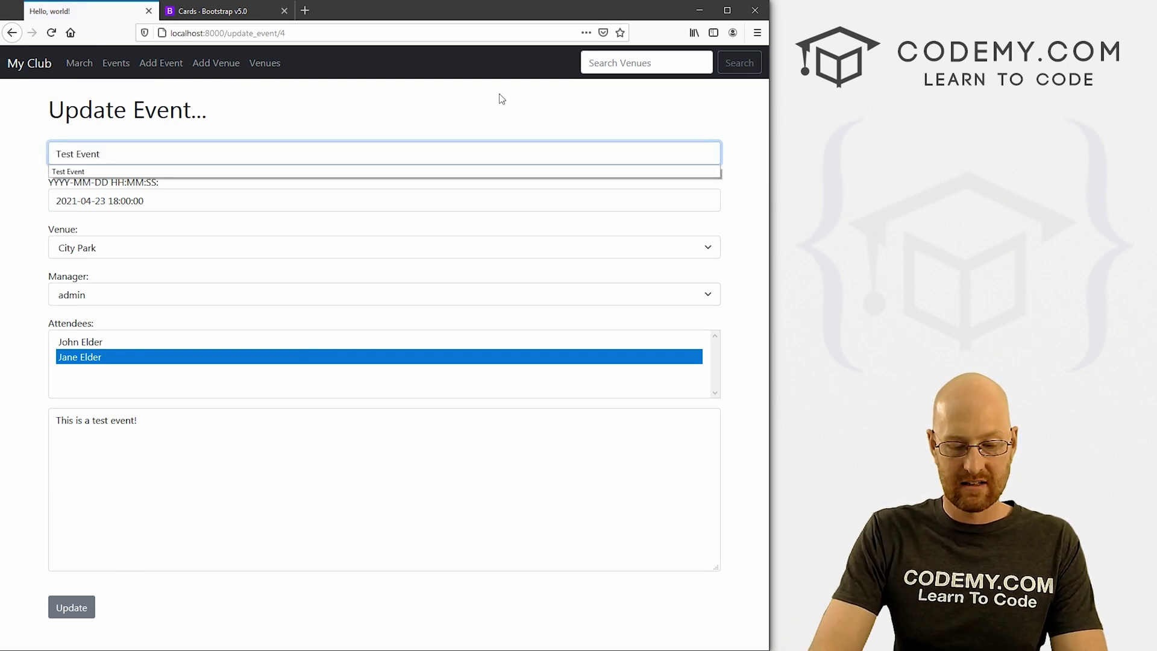
type("At City Par")
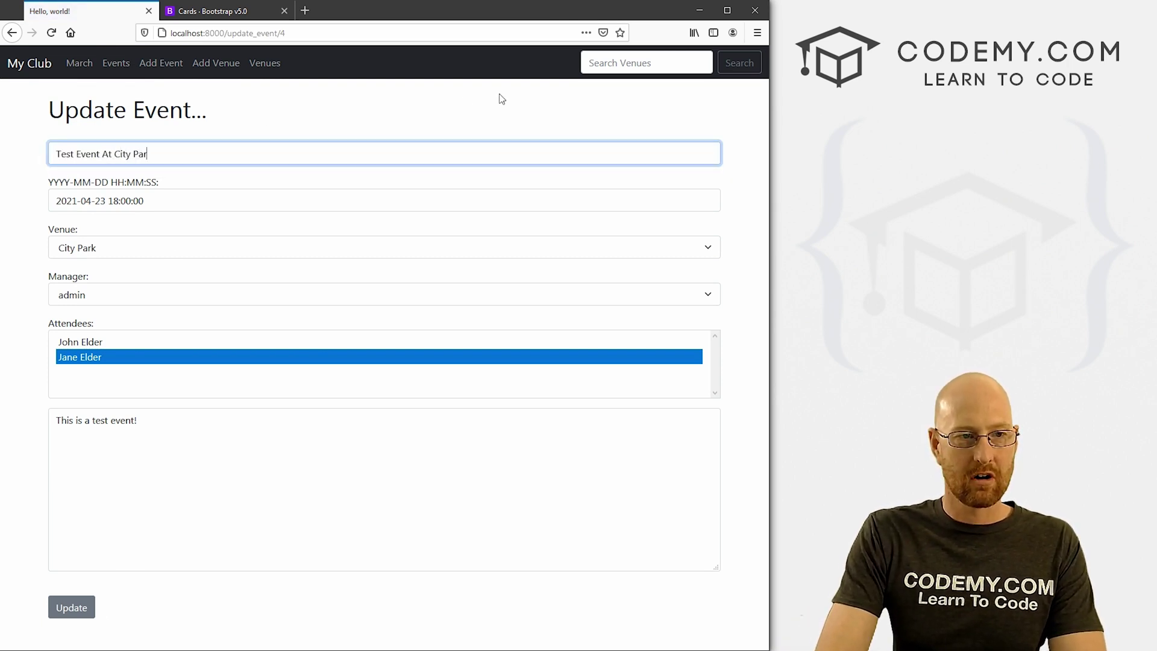
type("k")
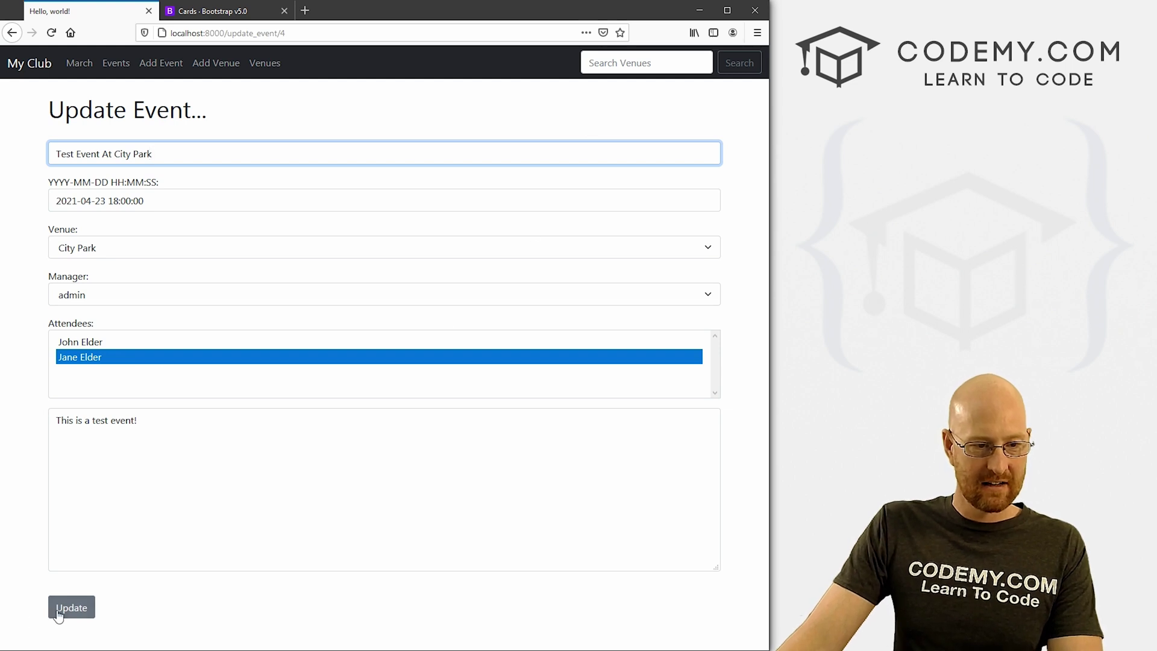
left_click(65, 608)
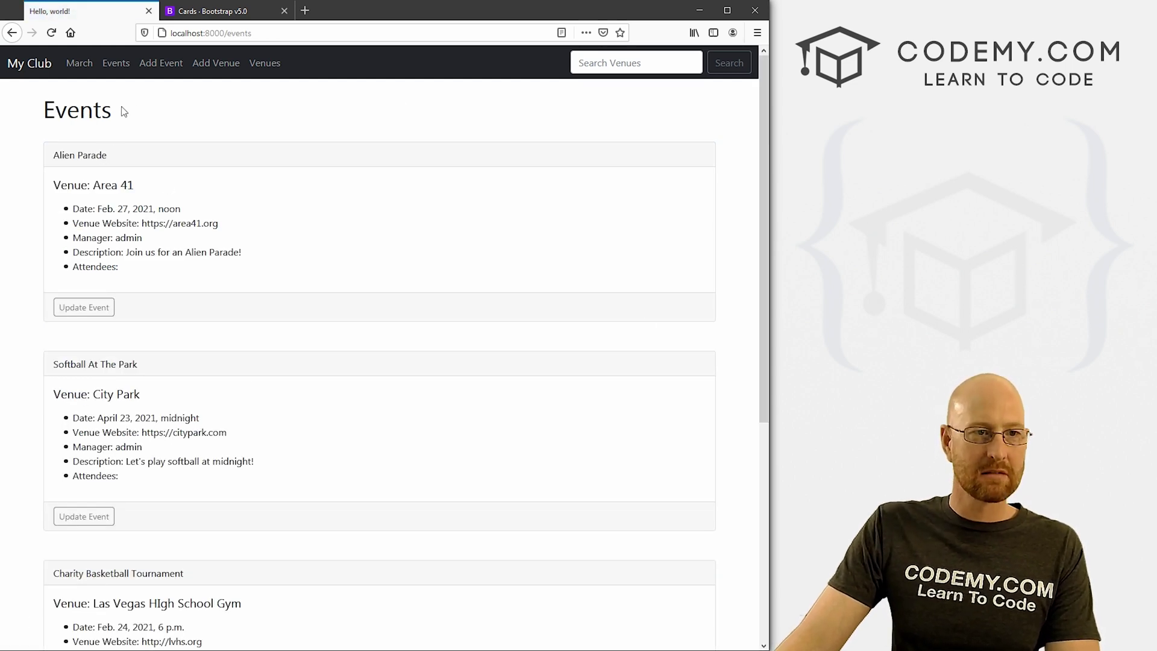
- Highlight the Test Event At City Park card's title, description and attendee Jane Elder
left_click_drag(118, 108, 37, 108)
scroll(197, 119, "down", 5)
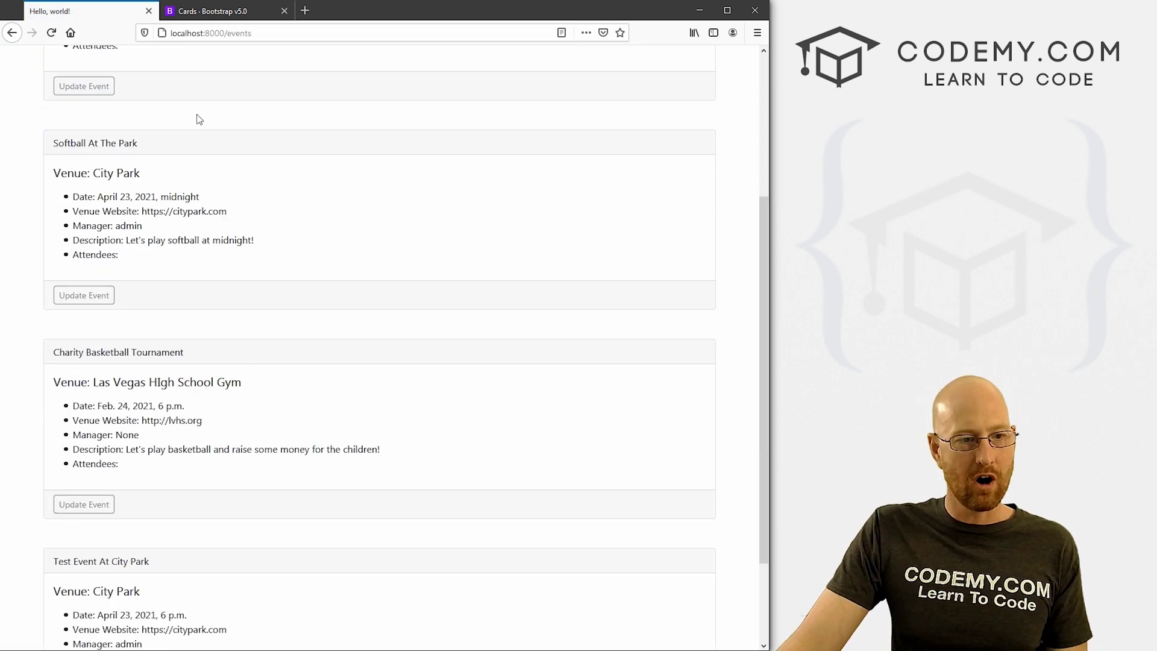
scroll(198, 119, "down", 3)
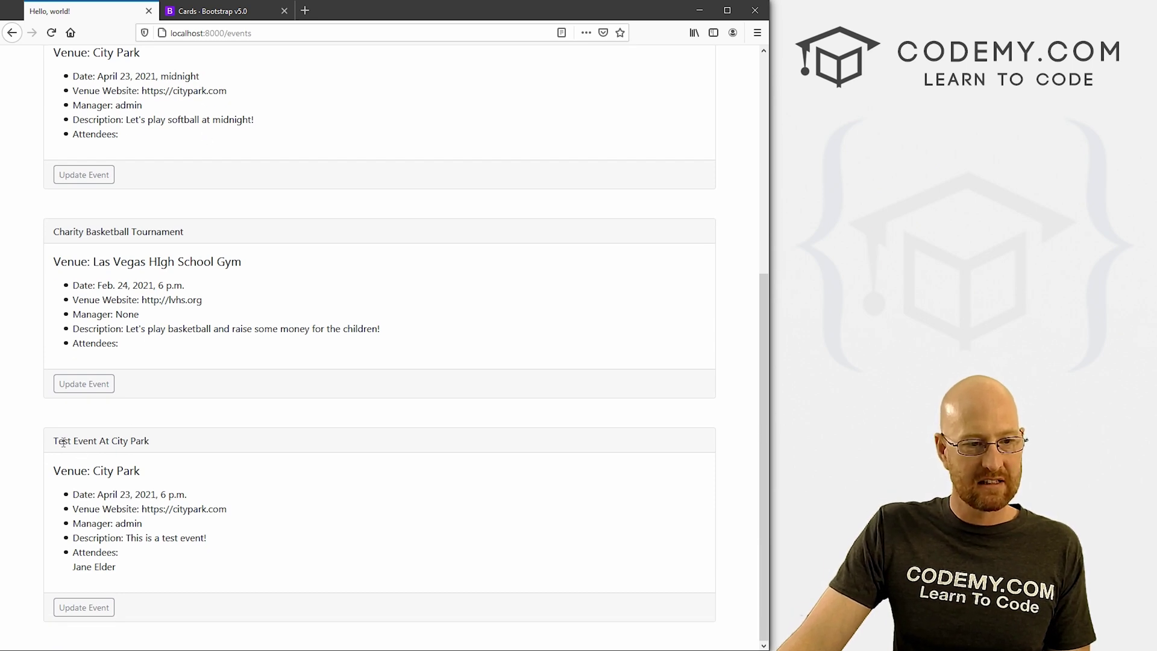
left_click_drag(61, 440, 137, 441)
left_click(175, 440)
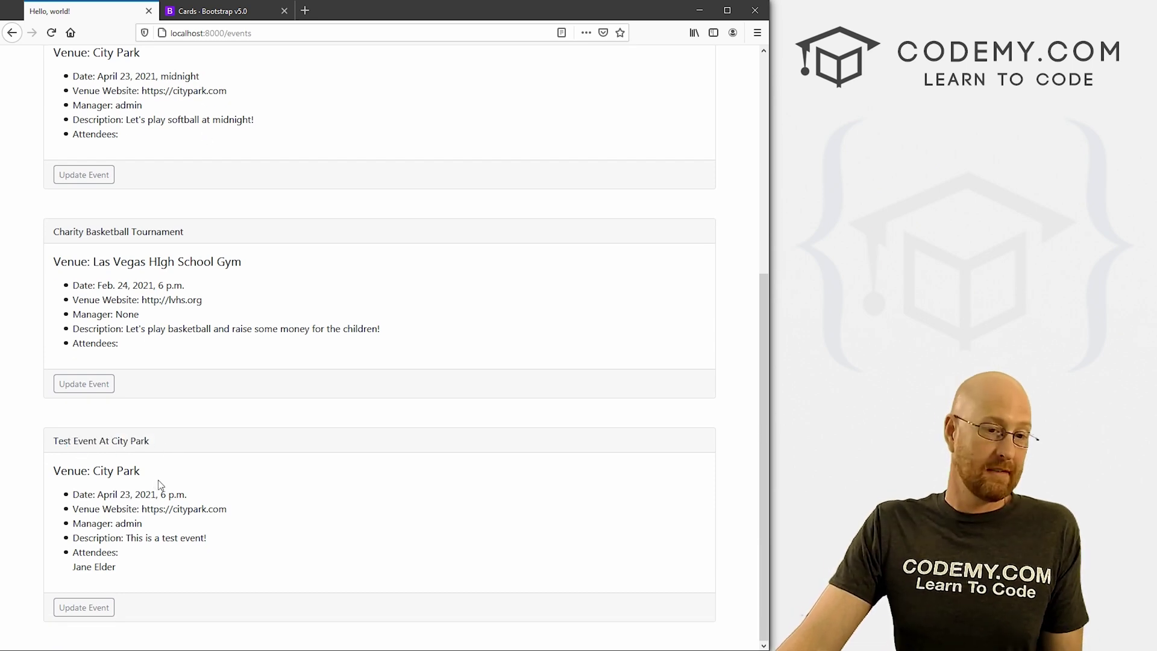
left_click_drag(138, 539, 218, 543)
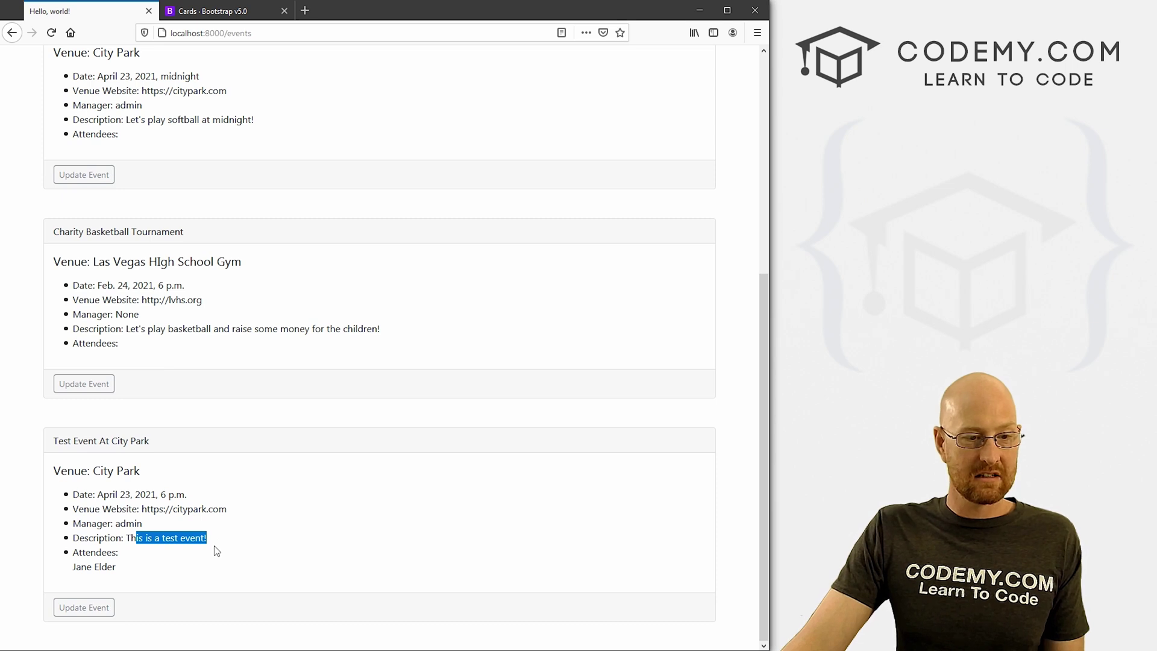
left_click_drag(118, 565, 66, 578)
left_click(91, 608)
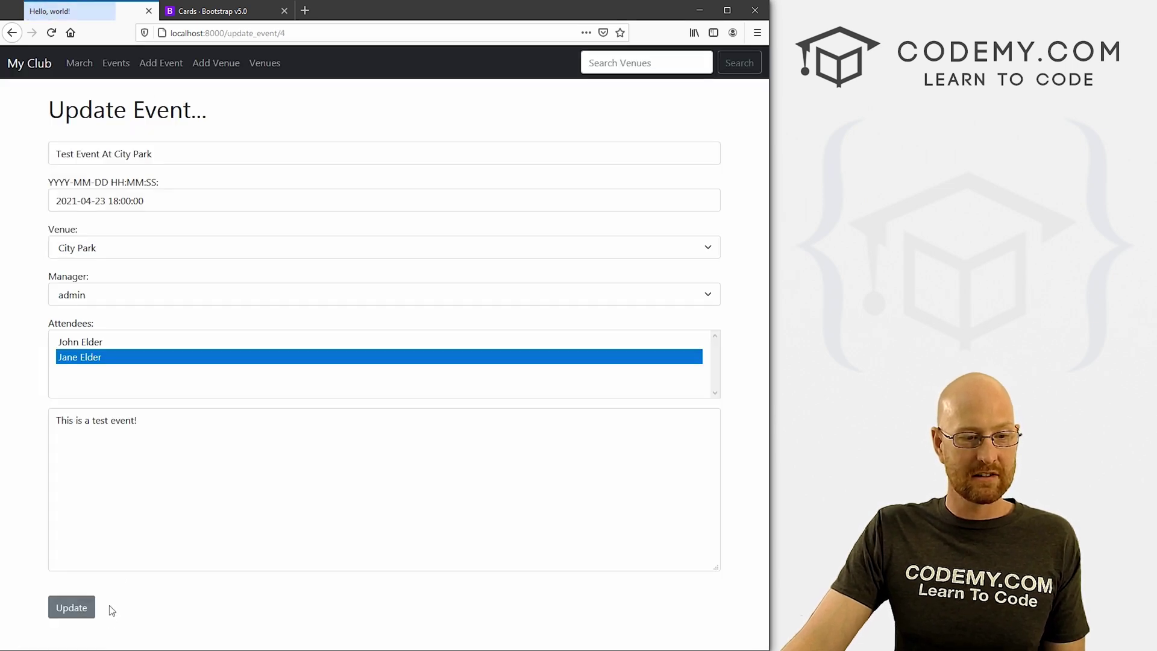
left_click(80, 342, "ctrl")
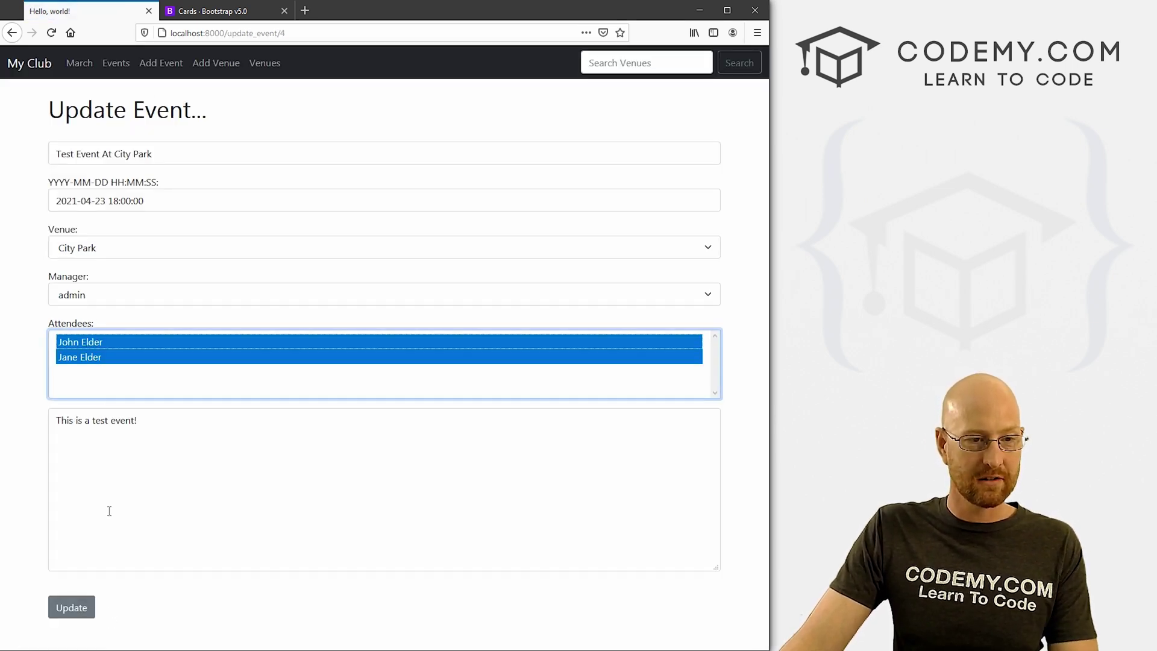
left_click(72, 608)
scroll(182, 401, "down", 3)
scroll(182, 401, "down", 3)
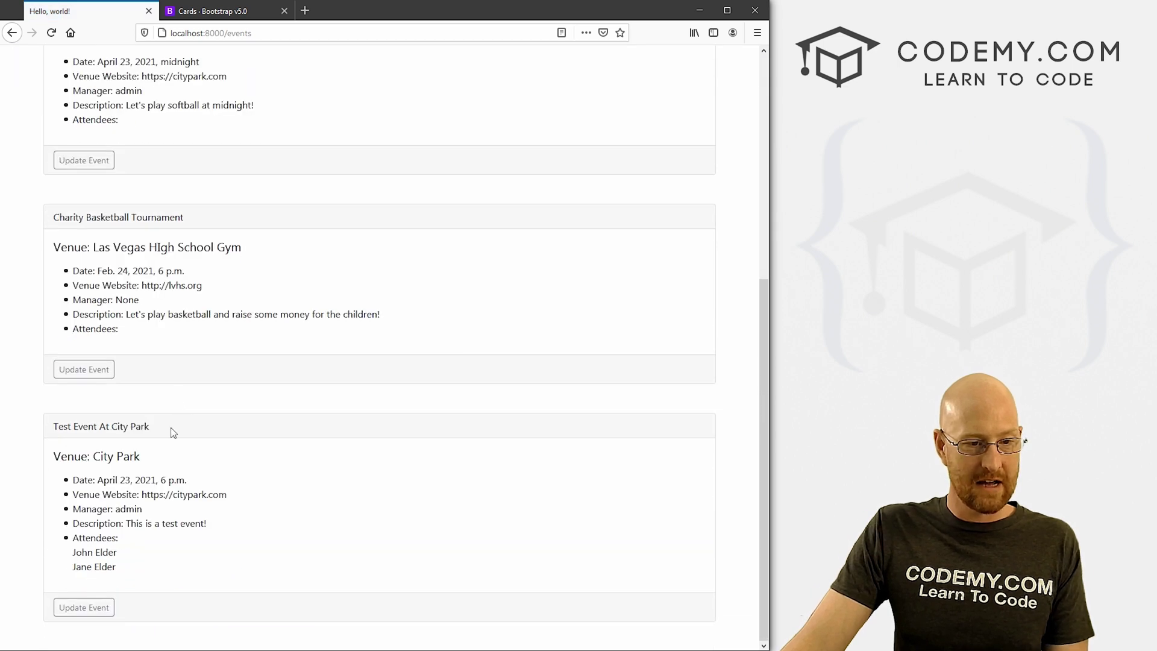
left_click_drag(126, 573, 79, 551)
left_click(124, 553)
left_click(132, 552)
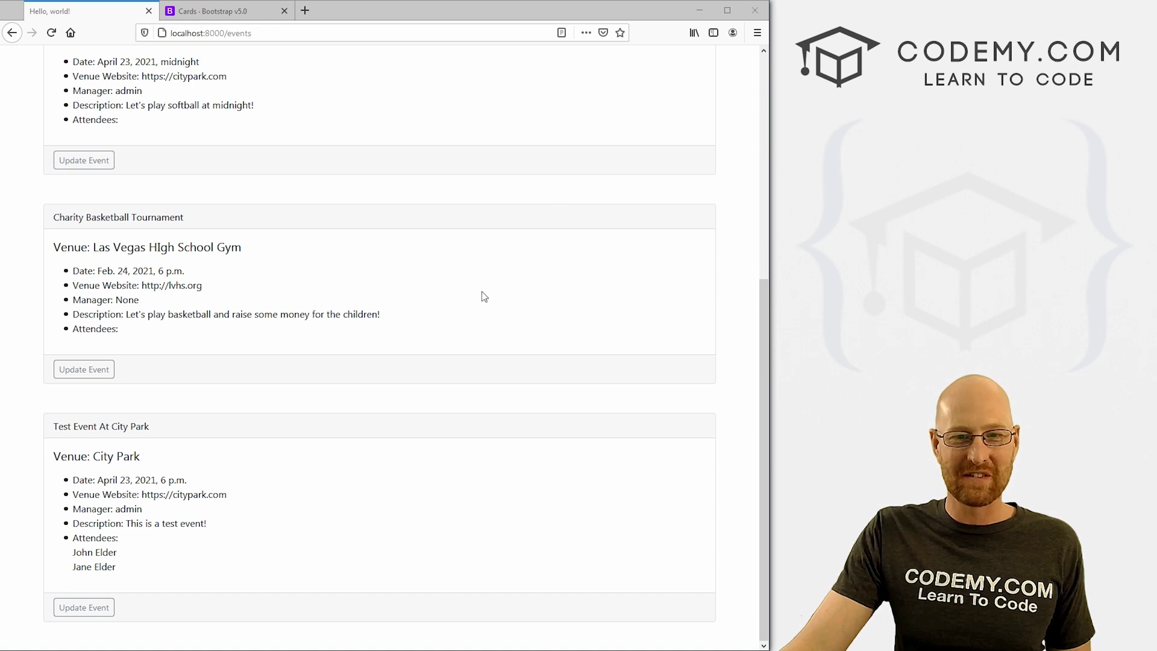
scroll(481, 296, "up", 8)
- Glance at the Venues list, dismiss its context menu, and return to the Events list
left_click(266, 62)
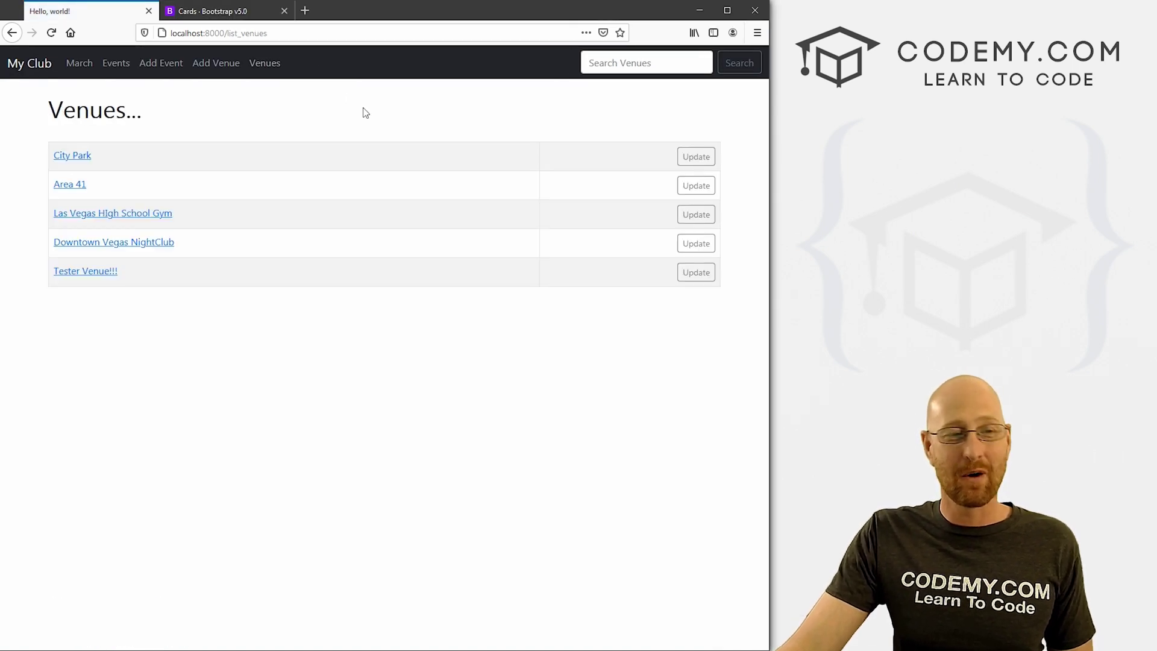
right_click(348, 124)
left_click(281, 126)
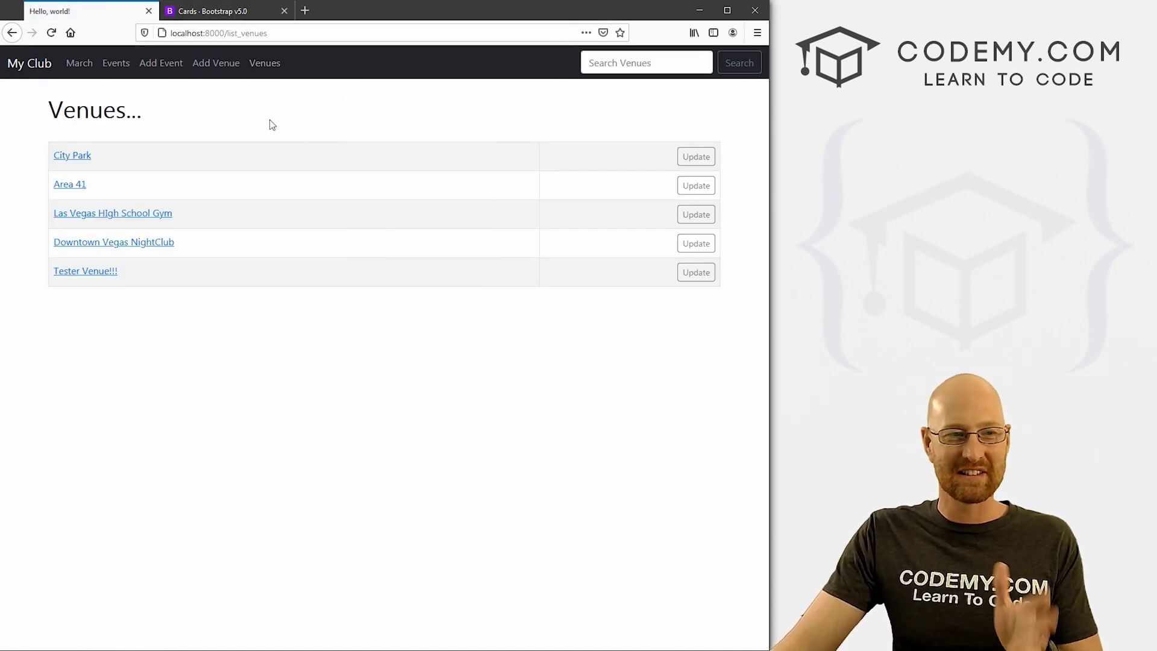
left_click(115, 63)
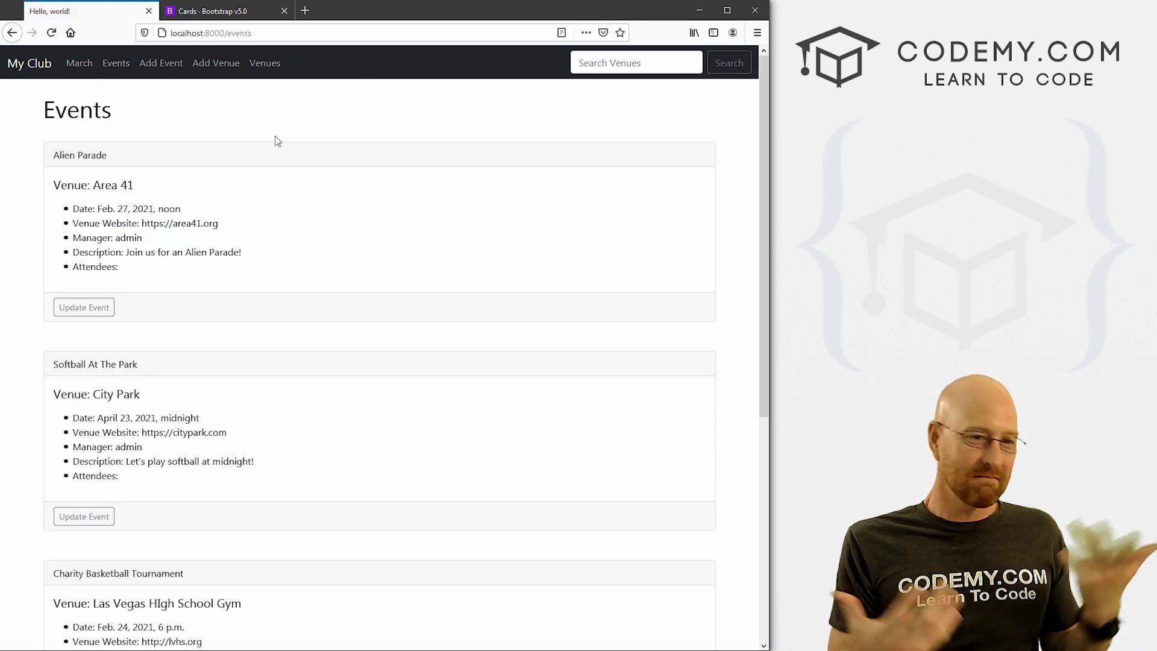